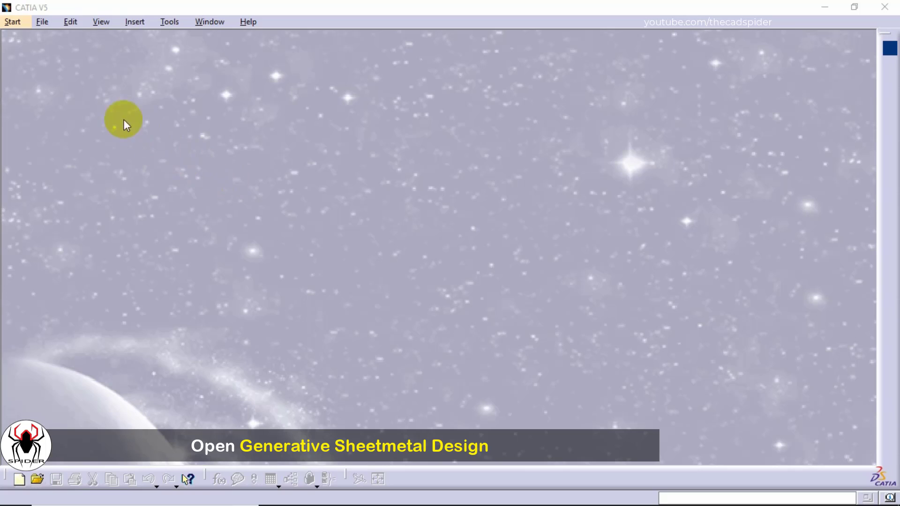
- Create a new part named HOPPER in the Generative Sheetmetal Design workbench
click(20, 22)
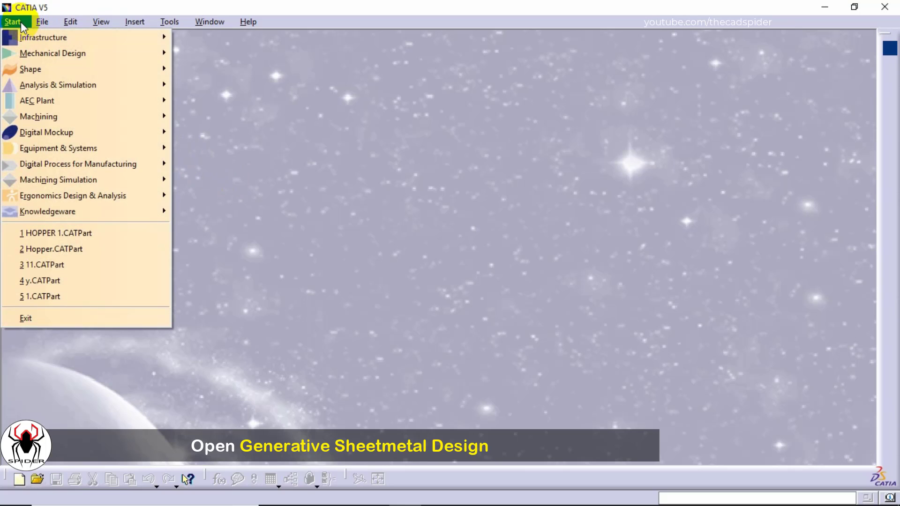
mouse_move(27, 51)
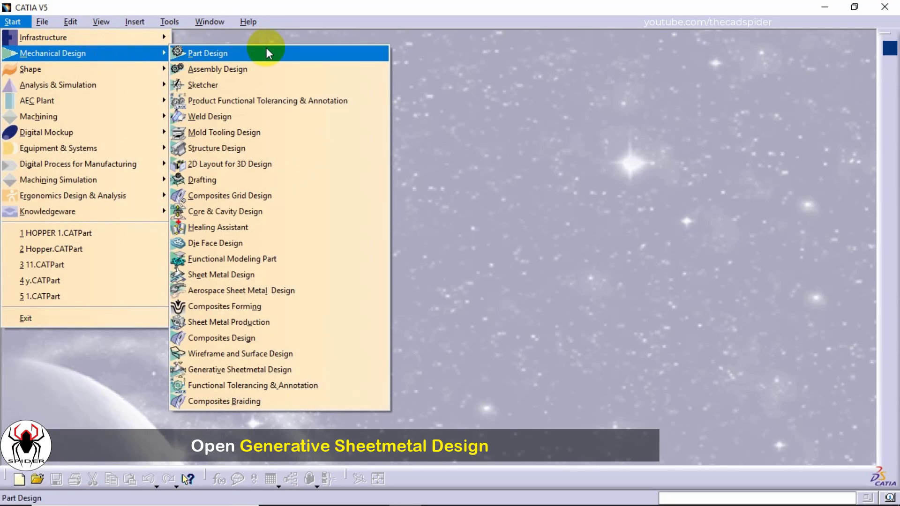
click(272, 369)
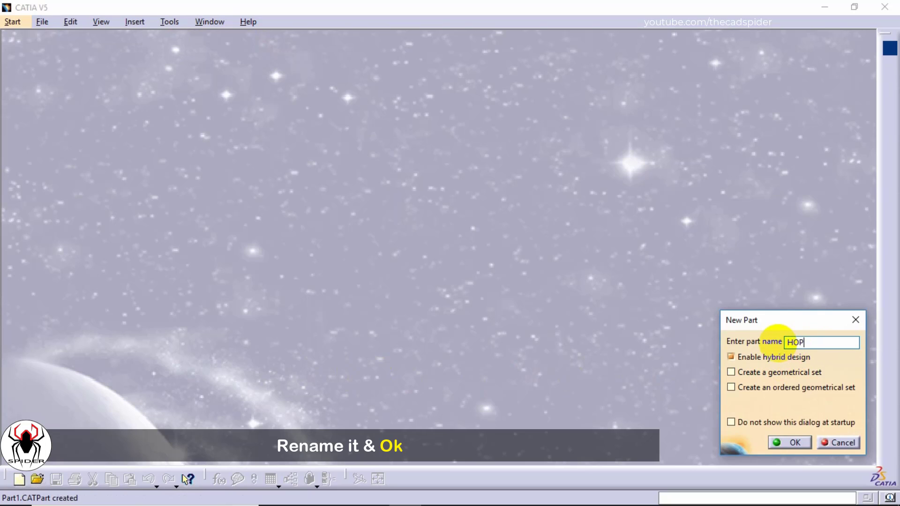
click(793, 442)
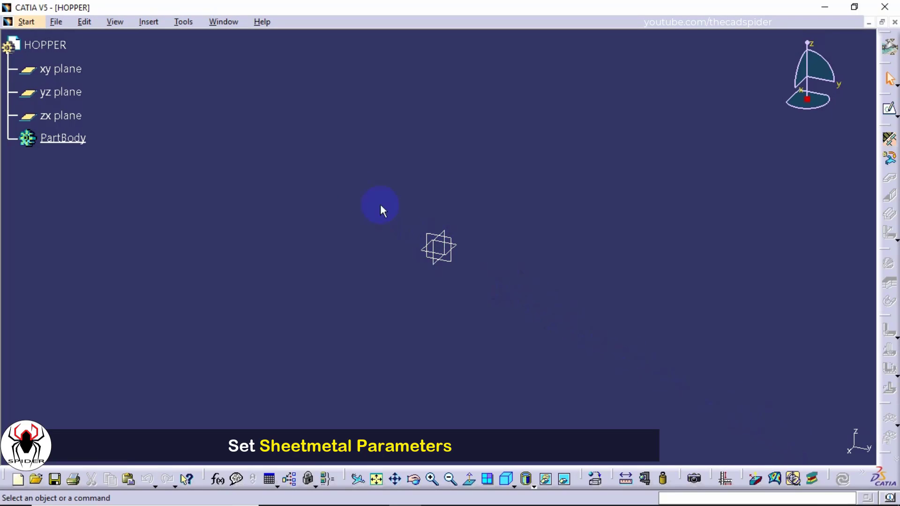
- Define the sheet metal parameters with a thickness of 2 mm and a default bend radius of 2 mm
click(149, 22)
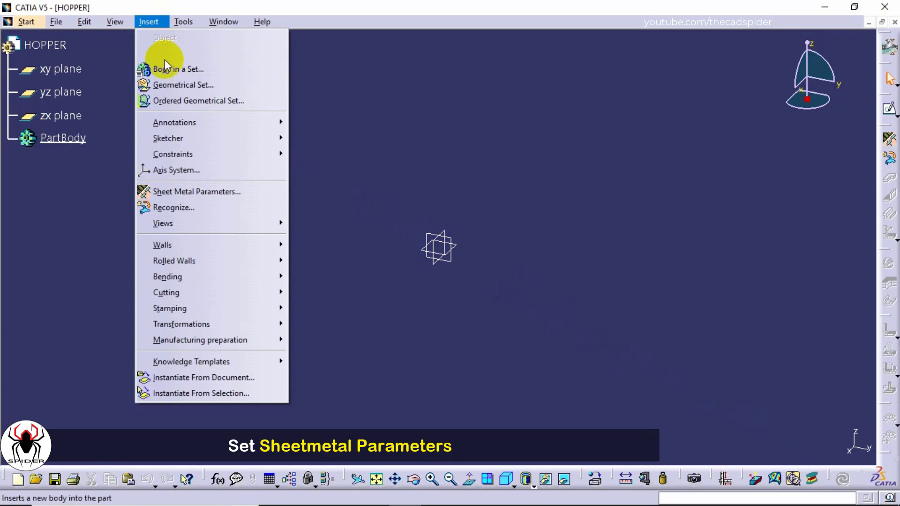
click(173, 192)
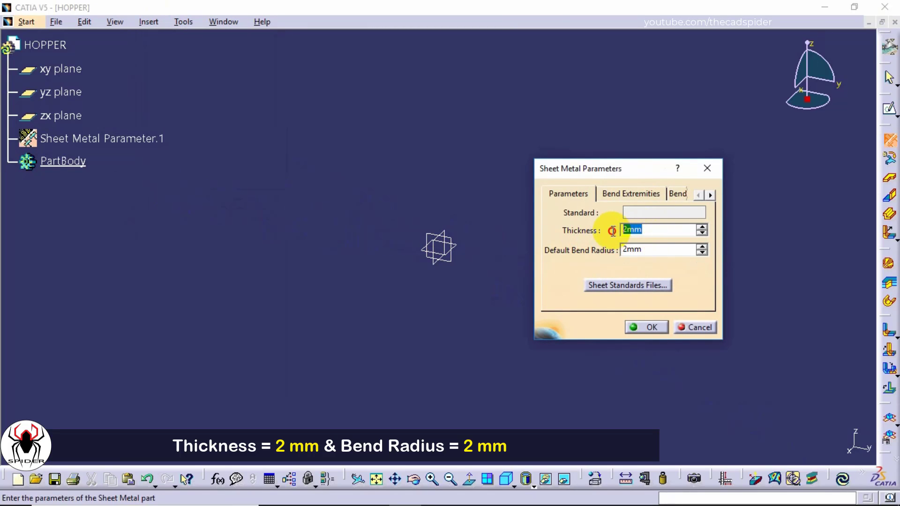
key(Tab)
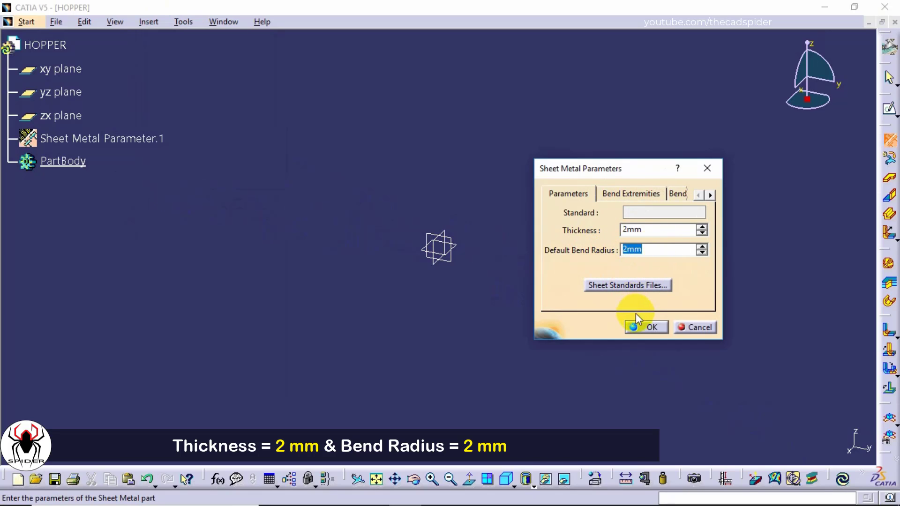
click(640, 327)
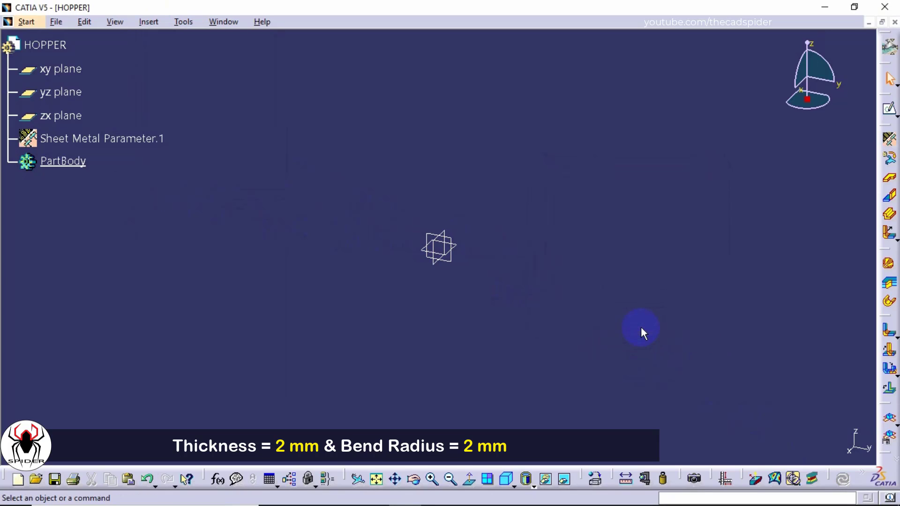
- Open a sketch on the xy plane and apply the standard top view
click(893, 113)
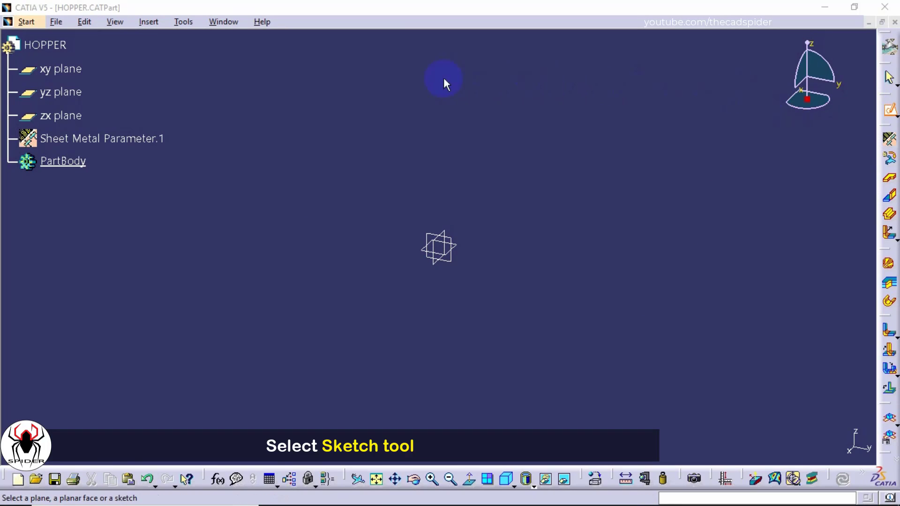
click(75, 70)
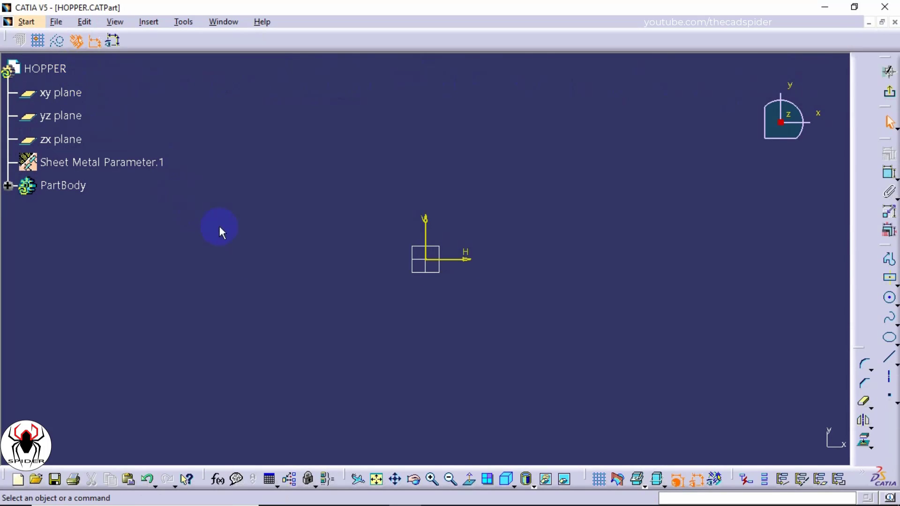
click(511, 481)
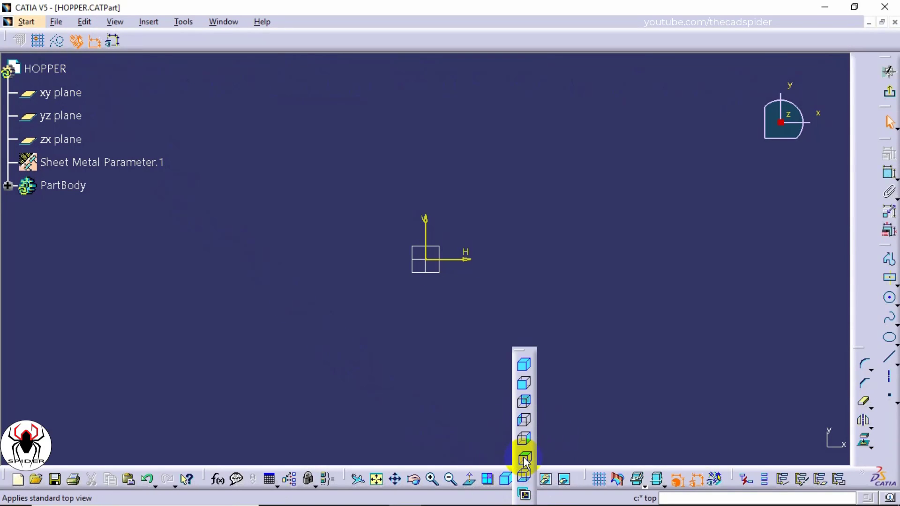
click(525, 461)
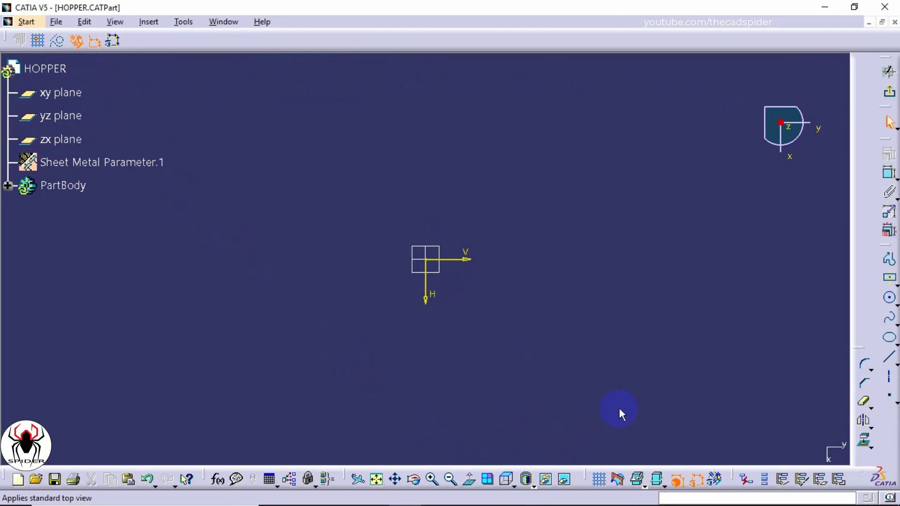
- Sketch a centered rectangle about 164 mm long and 97 mm wide, with its center at the origin
click(895, 282)
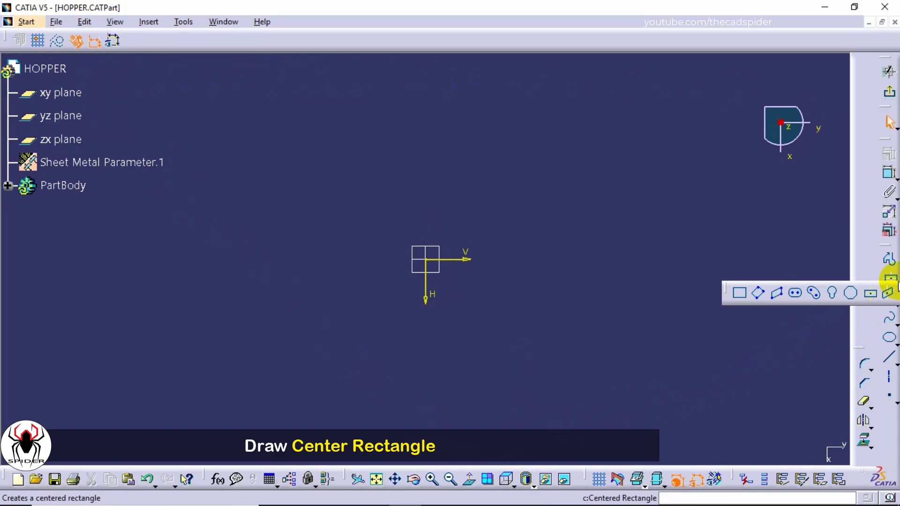
click(870, 296)
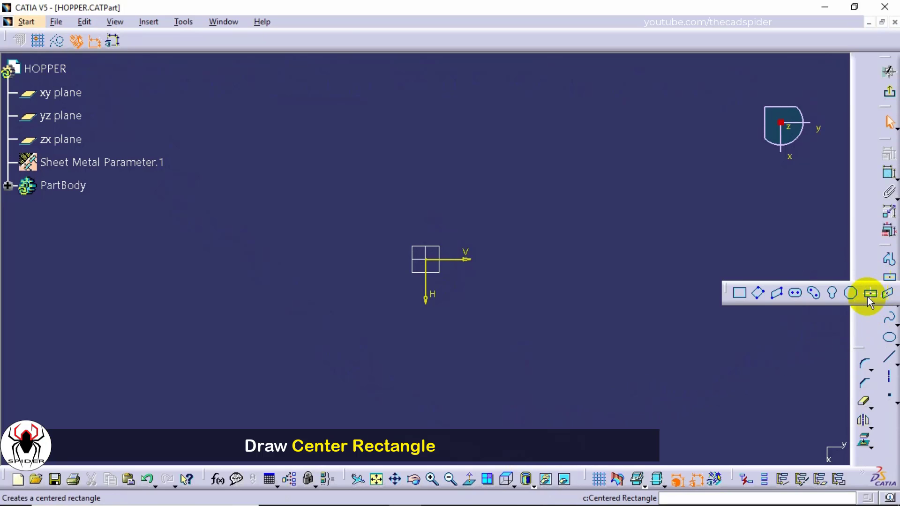
click(425, 259)
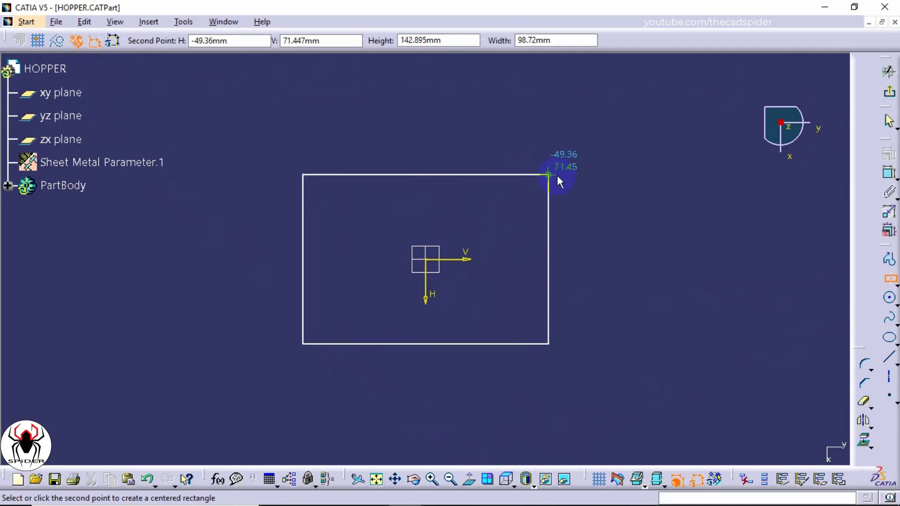
click(567, 176)
click(588, 187)
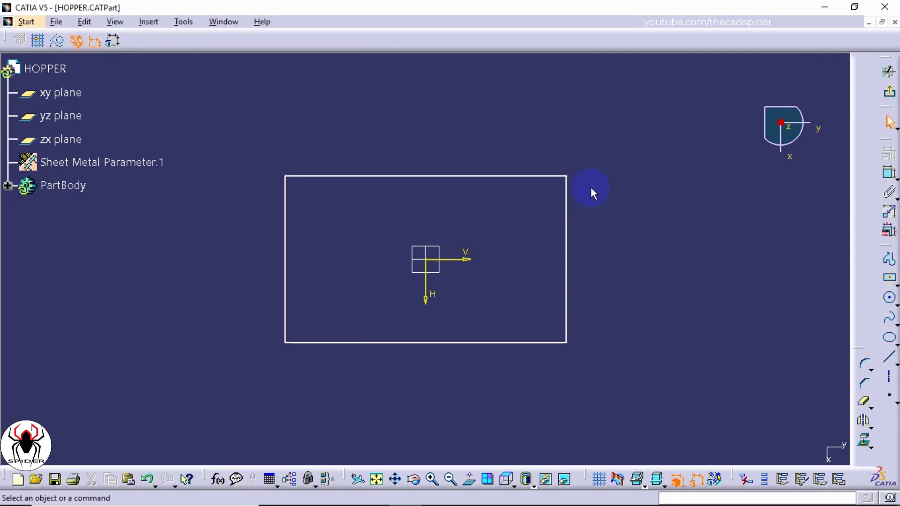
- Add dimension constraints to the rectangle's horizontal length and vertical width
click(888, 174)
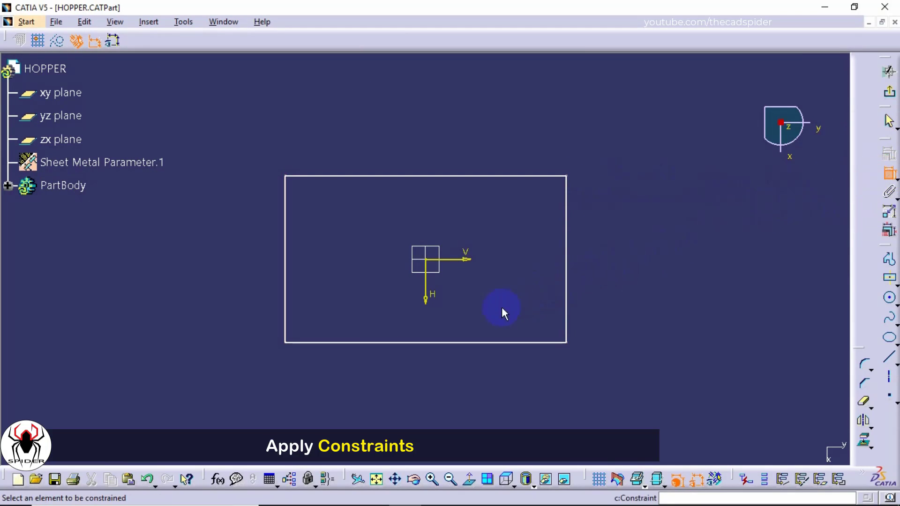
click(452, 344)
click(444, 378)
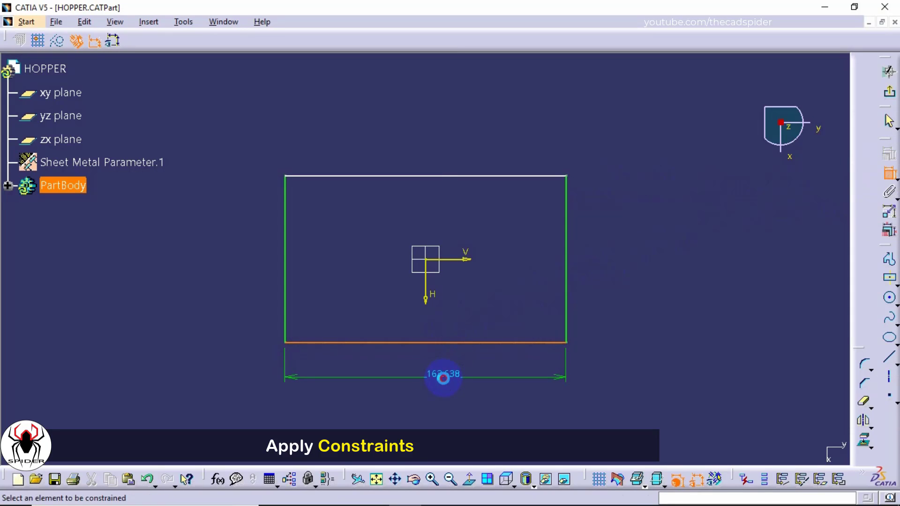
click(568, 315)
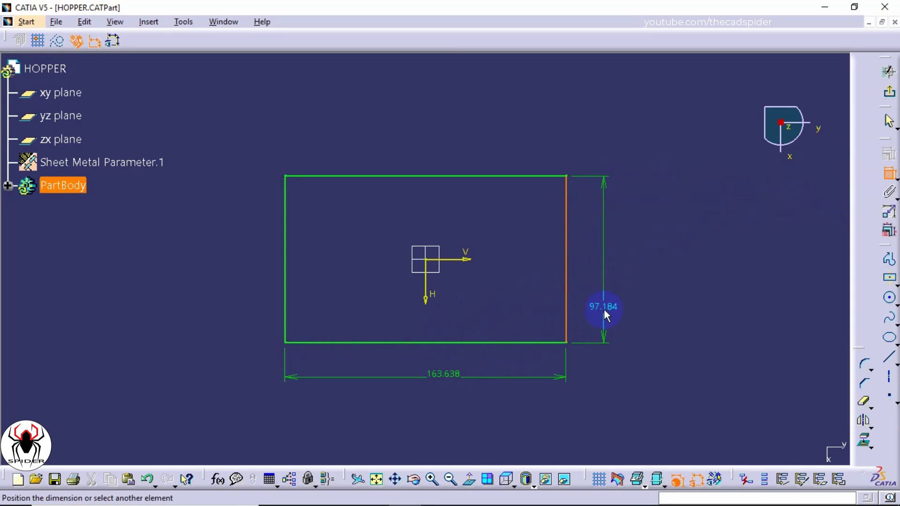
click(600, 319)
- Set the rectangle's length to 300 mm and its width to 200 mm
click(451, 373)
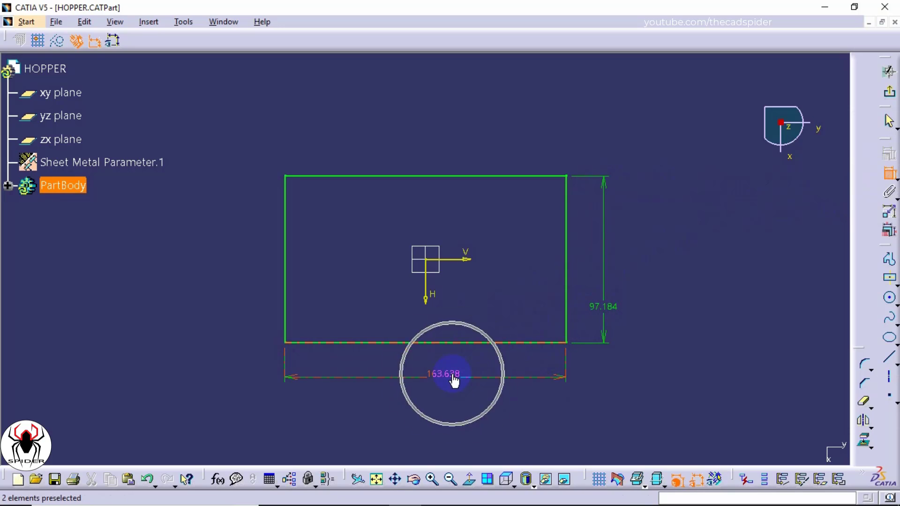
double_click(452, 373)
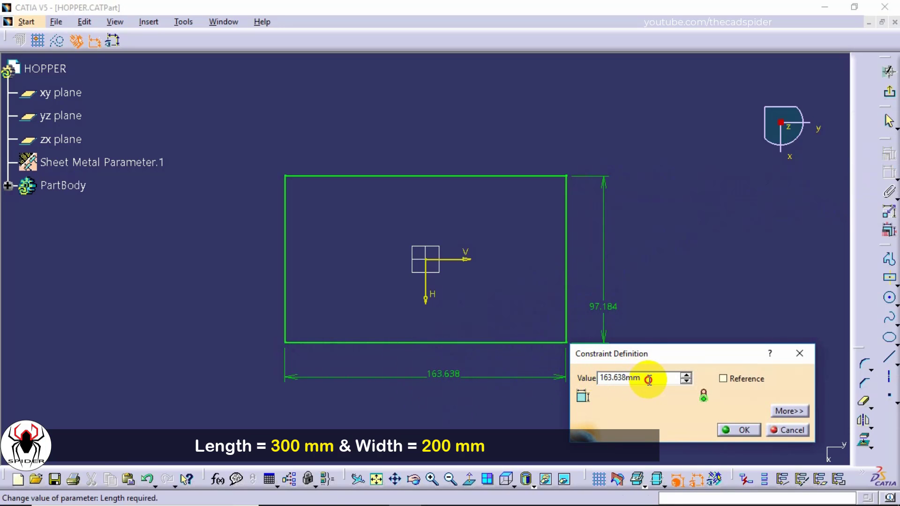
drag(647, 378, 600, 378)
text(300)
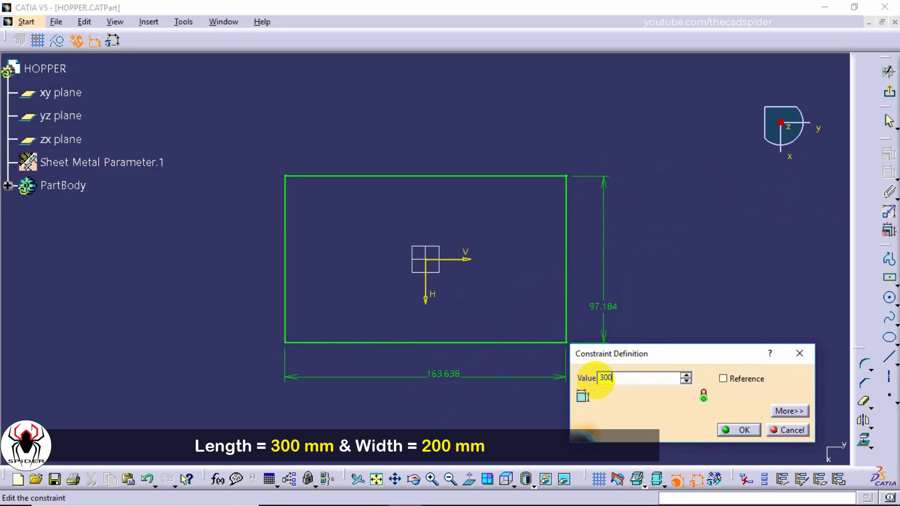
key(Return)
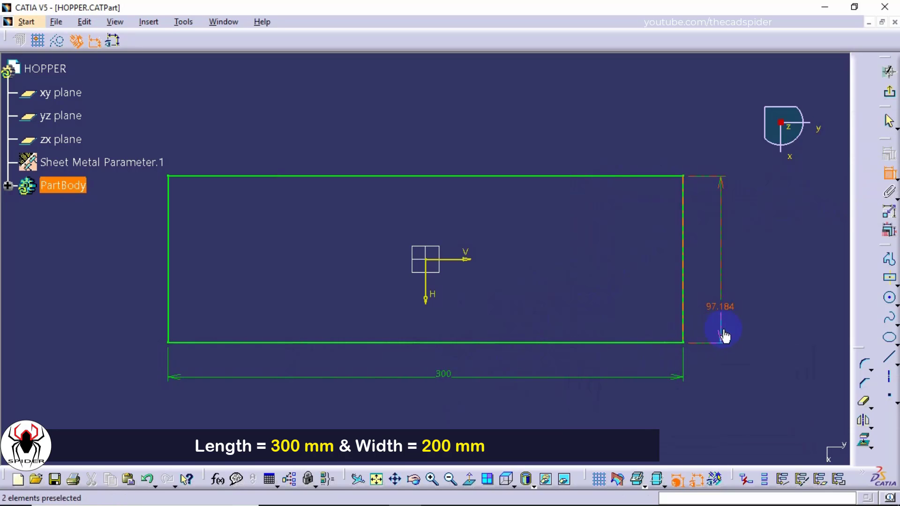
double_click(729, 310)
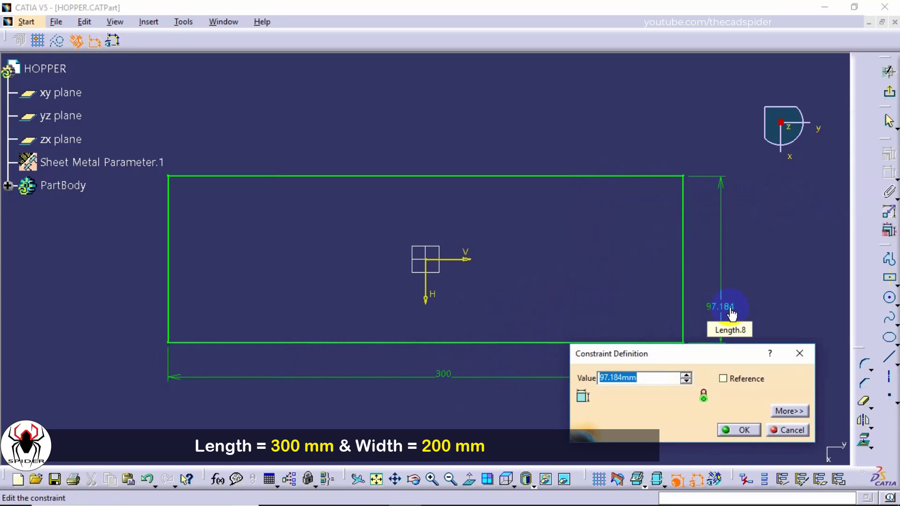
text(200)
key(Return)
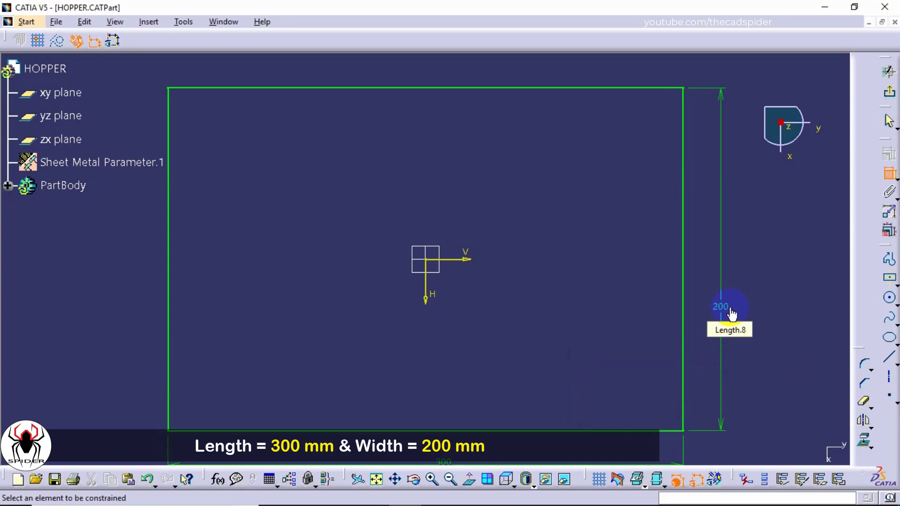
mouse_move(502, 176)
ctrl+middle_down()
mouse_move(500, 211)
mouse_move(544, 203)
ctrl+middle_up()
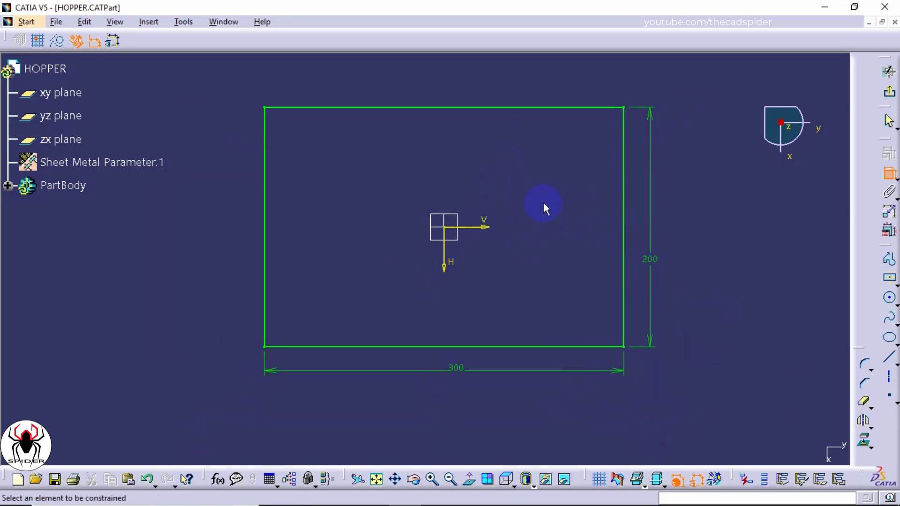
key(Escape)
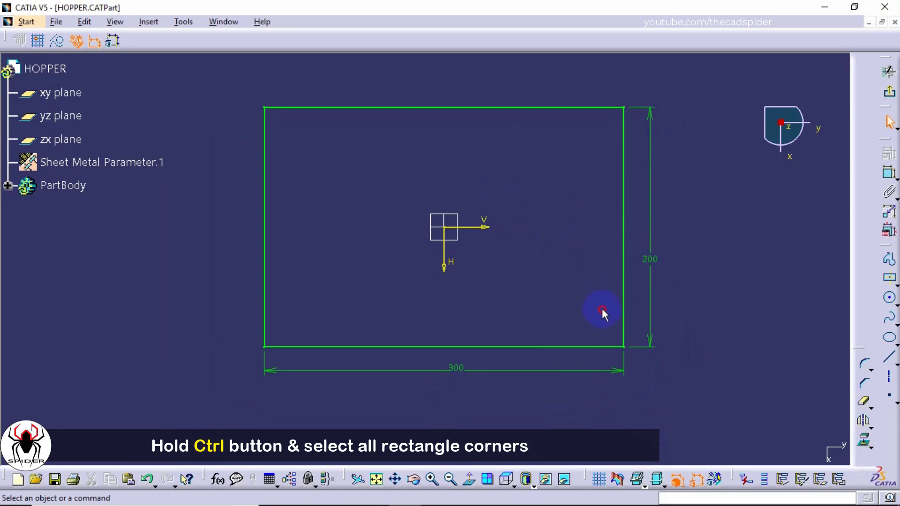
- Round all four rectangle corners with a 5 mm Corner radius, agreeing to convert the length constraints into distances
ctrl+click(642, 369)
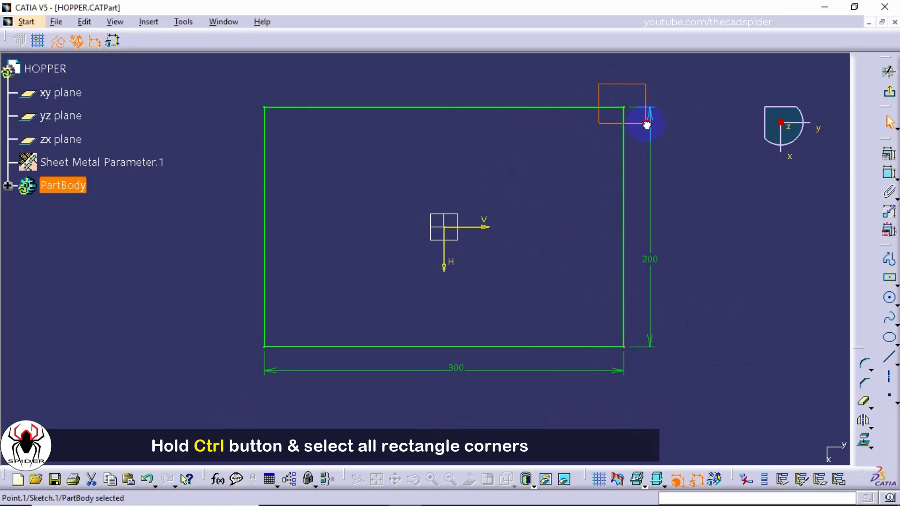
ctrl+click(624, 107)
ctrl+click(265, 109)
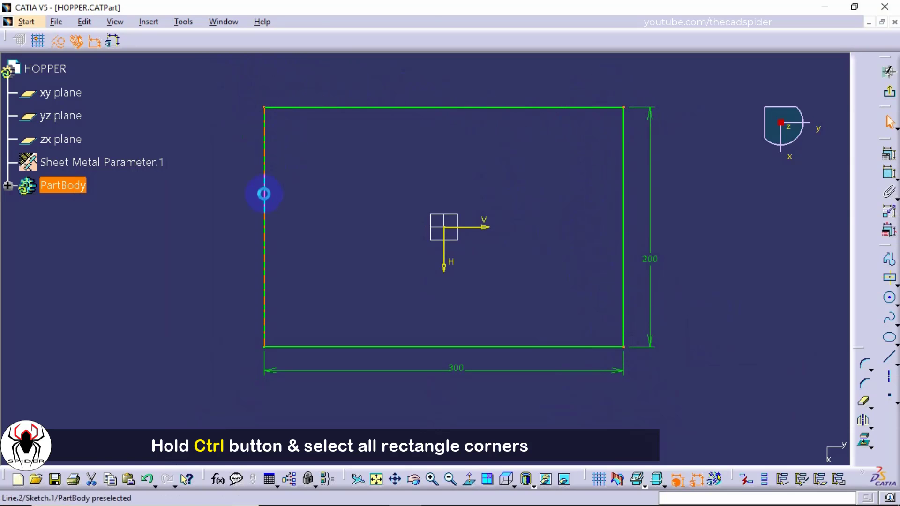
ctrl+click(282, 357)
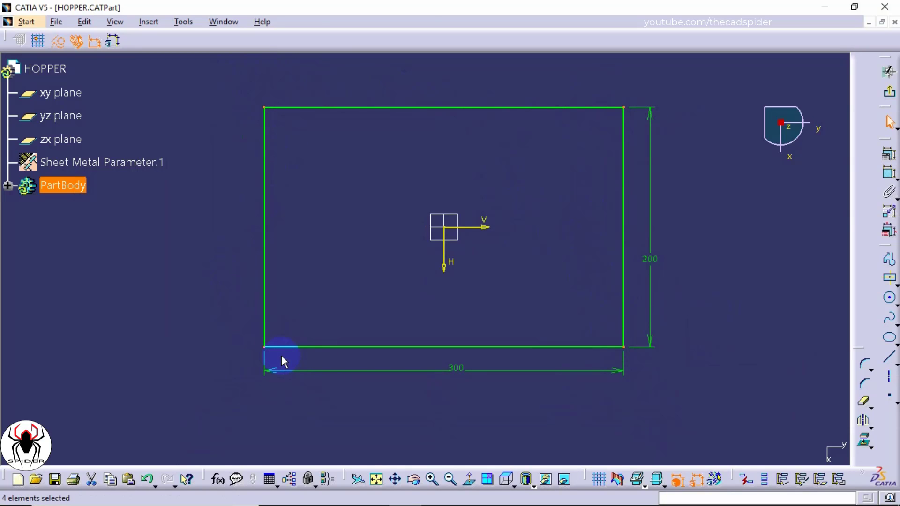
click(862, 366)
click(865, 367)
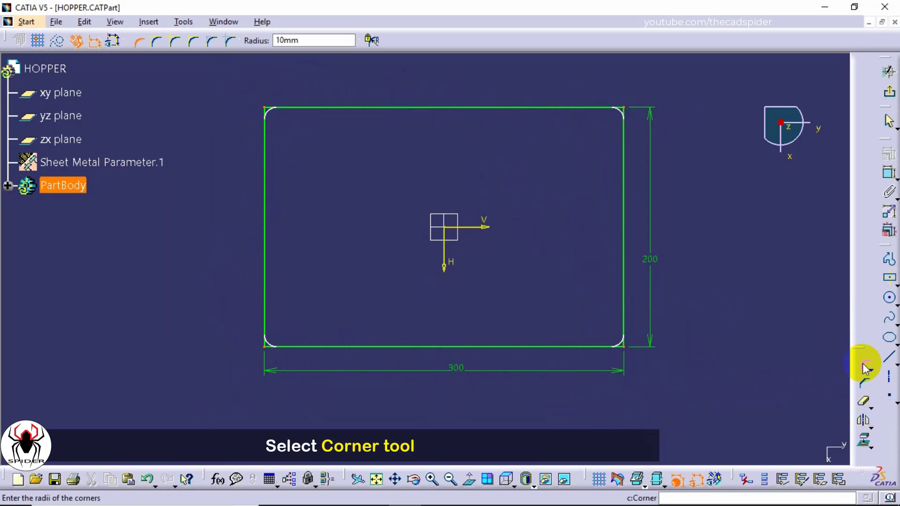
double_click(301, 40)
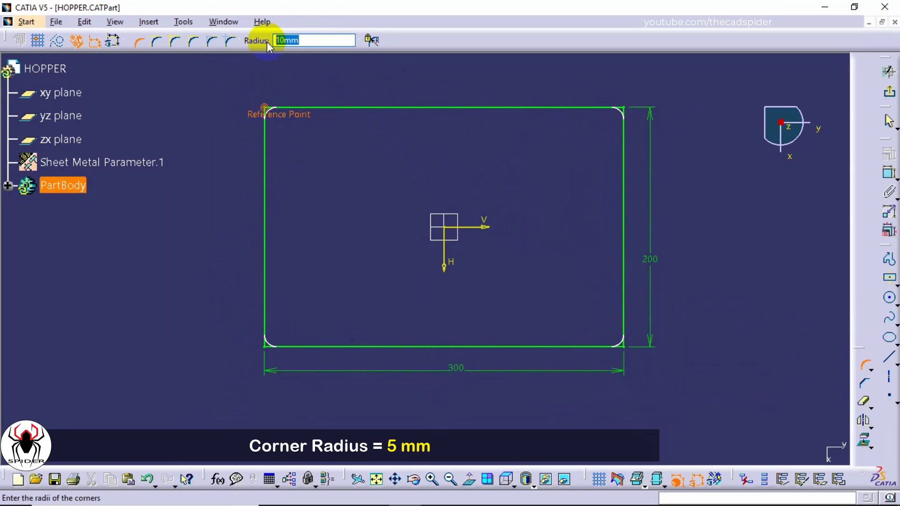
text(5)
key(Return)
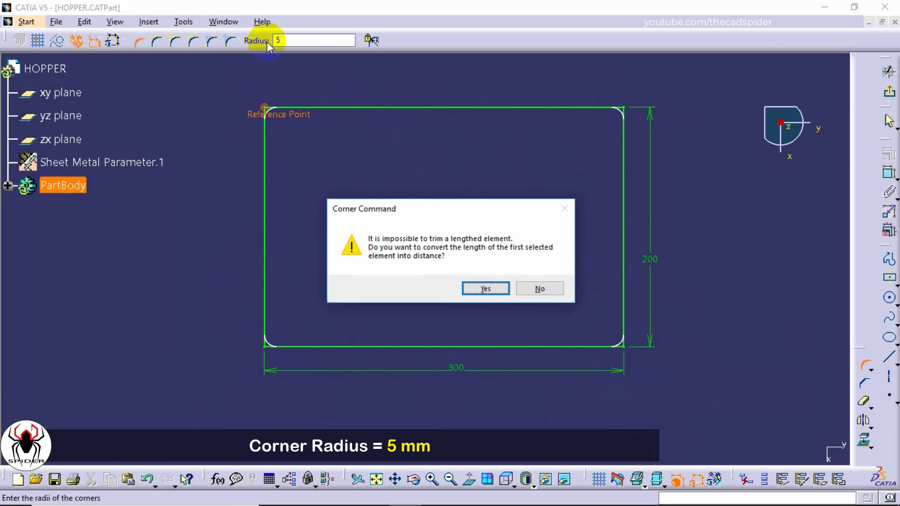
click(483, 286)
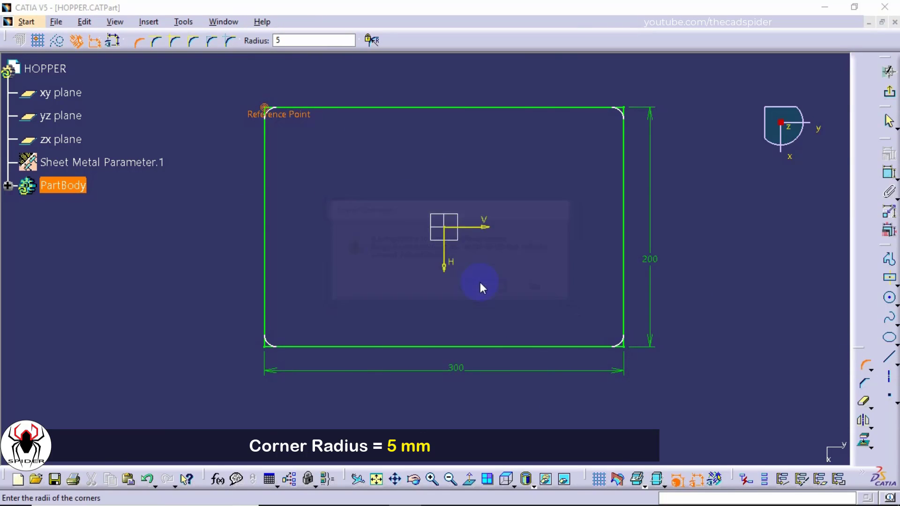
click(480, 284)
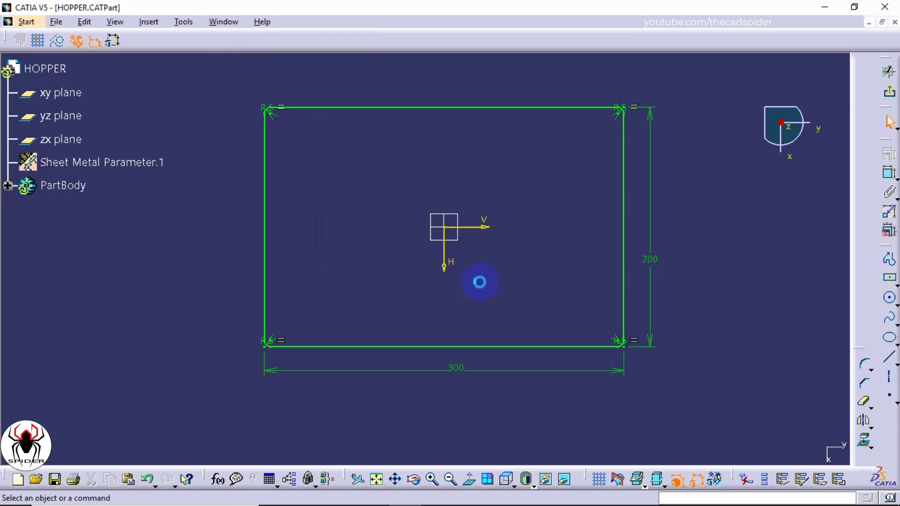
- Place a sketch point at the middle of the rectangle's lower 300 mm side
mouse_move(500, 295)
middle_down()
mouse_move(402, 241)
mouse_move(639, 241)
mouse_move(463, 213)
mouse_move(450, 368)
middle_up()
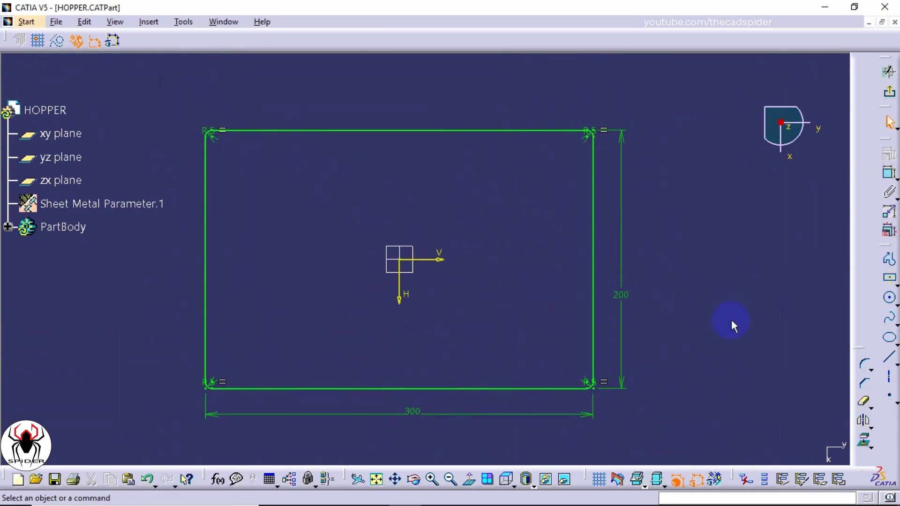
click(889, 399)
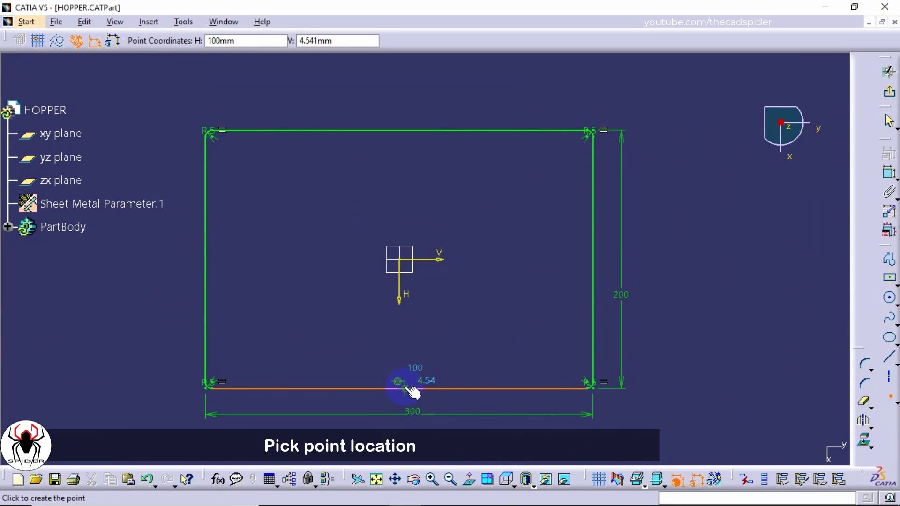
click(401, 388)
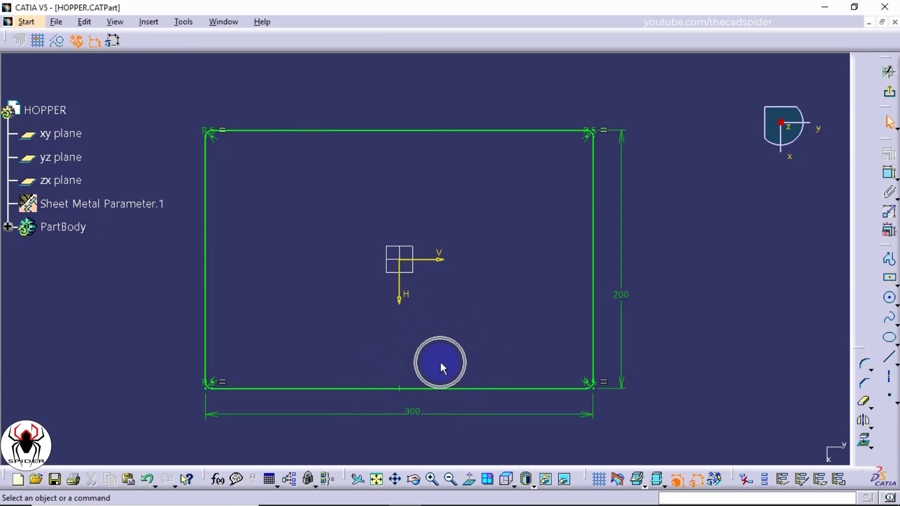
- Make the midpoint on the rectangle's lower side an output feature and exit the sketch
click(400, 389)
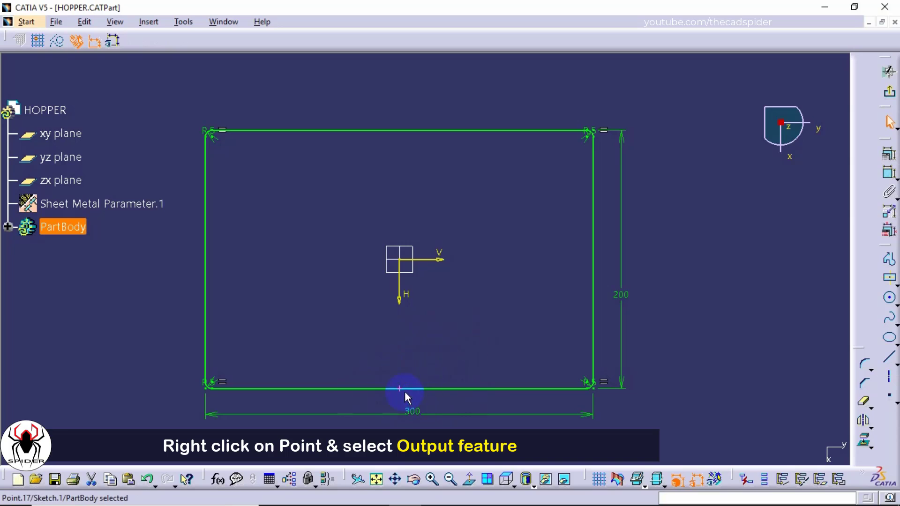
right_click(400, 389)
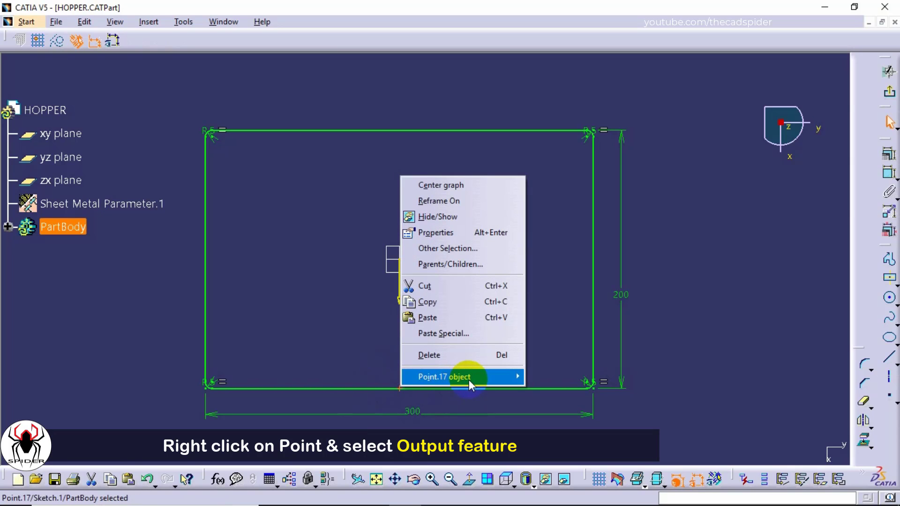
mouse_move(469, 380)
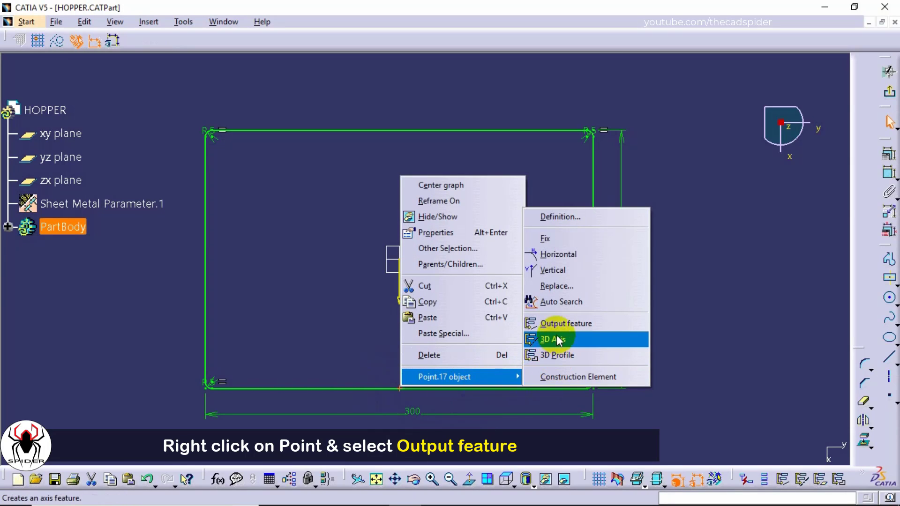
click(588, 322)
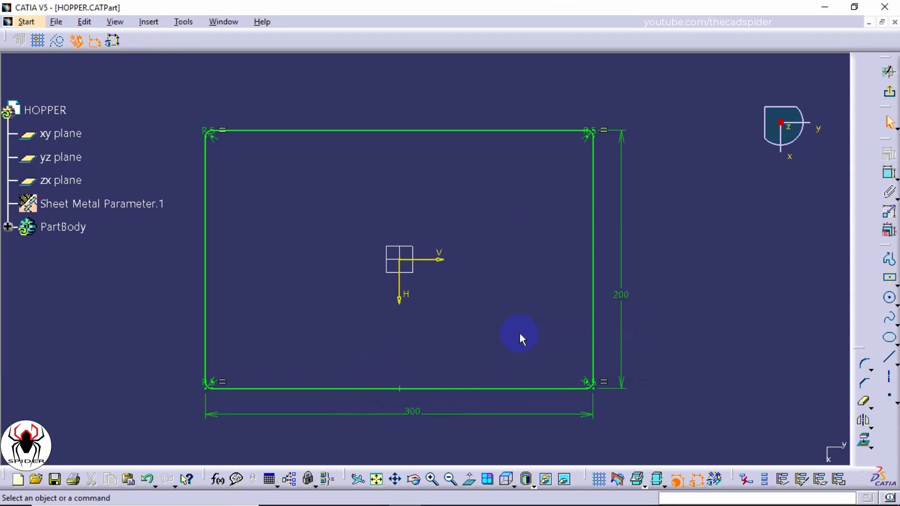
click(890, 93)
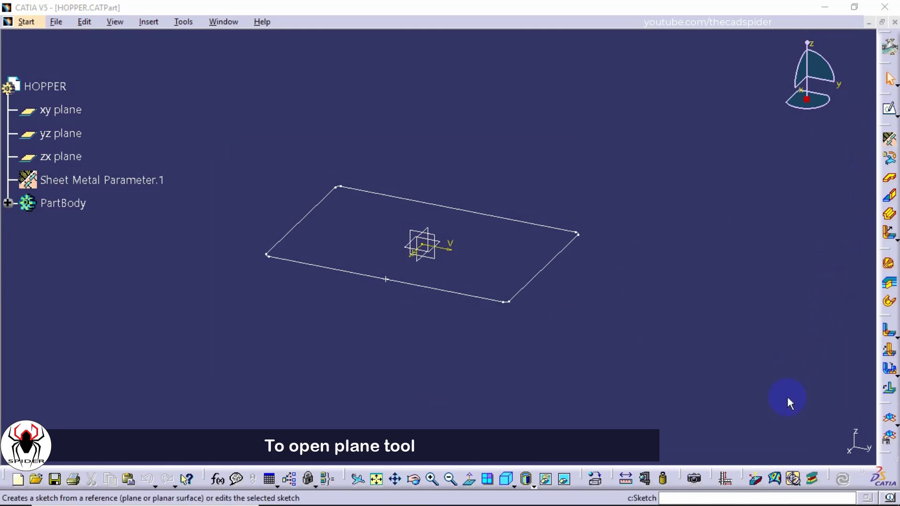
- Create a plane offset 250 mm from the xy plane, using the C:PLANE command
click(748, 496)
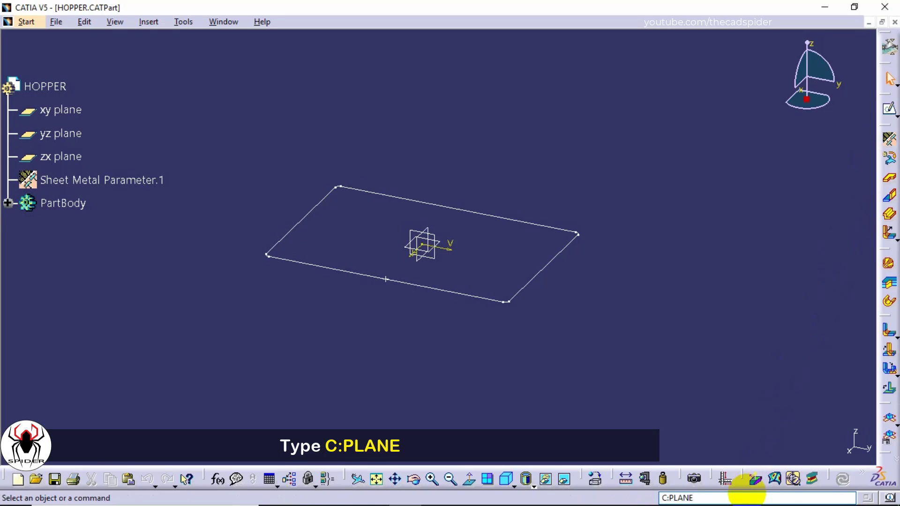
key(Return)
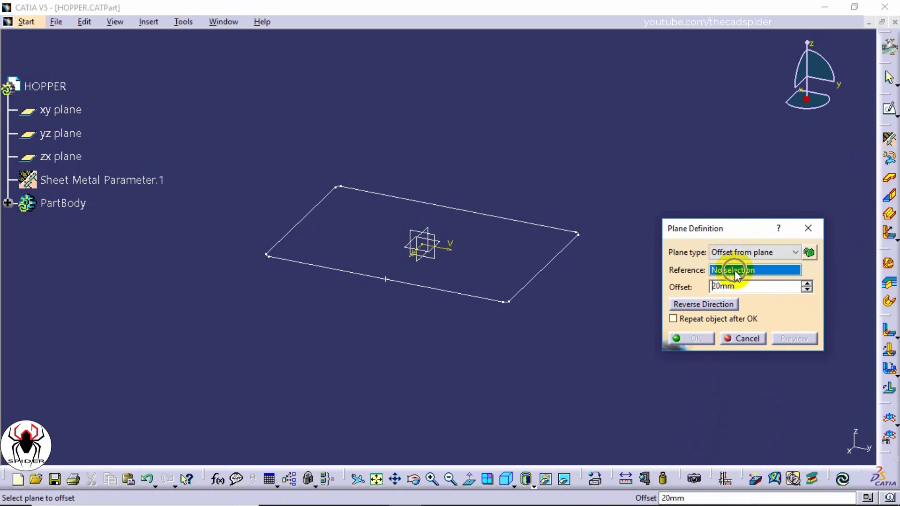
click(734, 270)
click(410, 196)
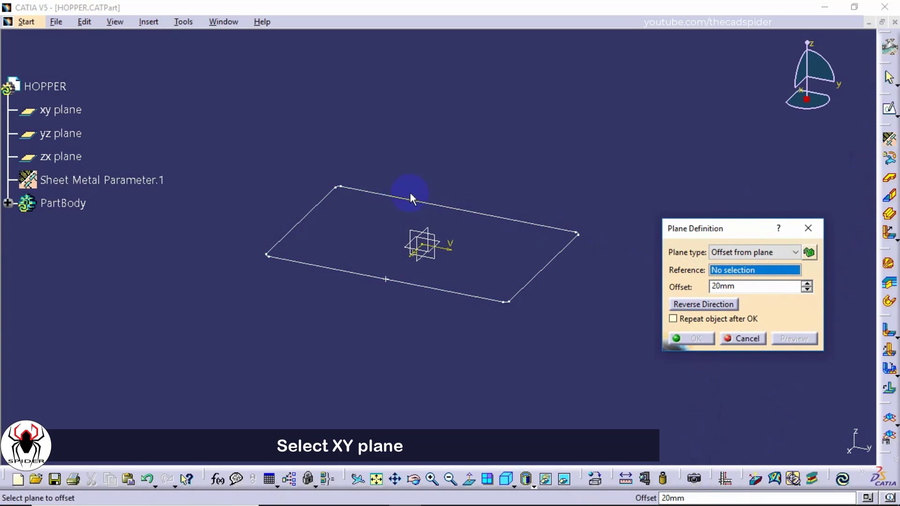
click(75, 110)
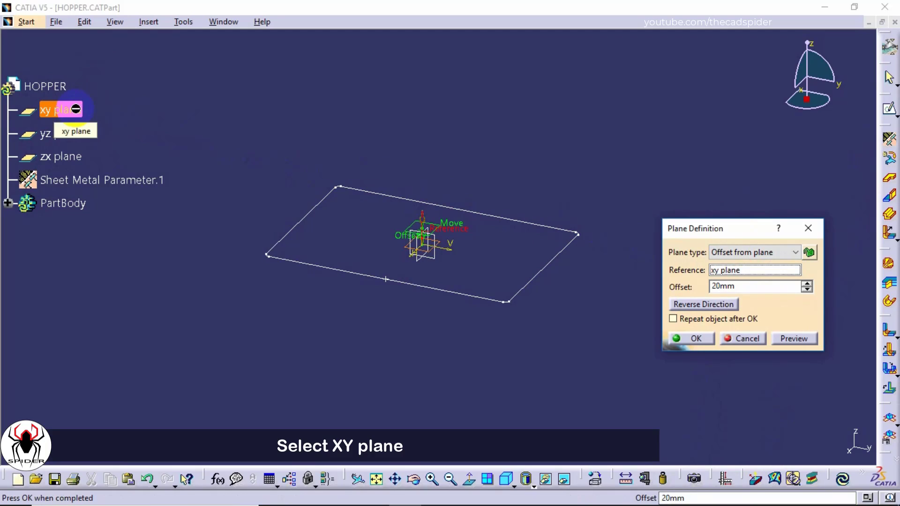
double_click(720, 287)
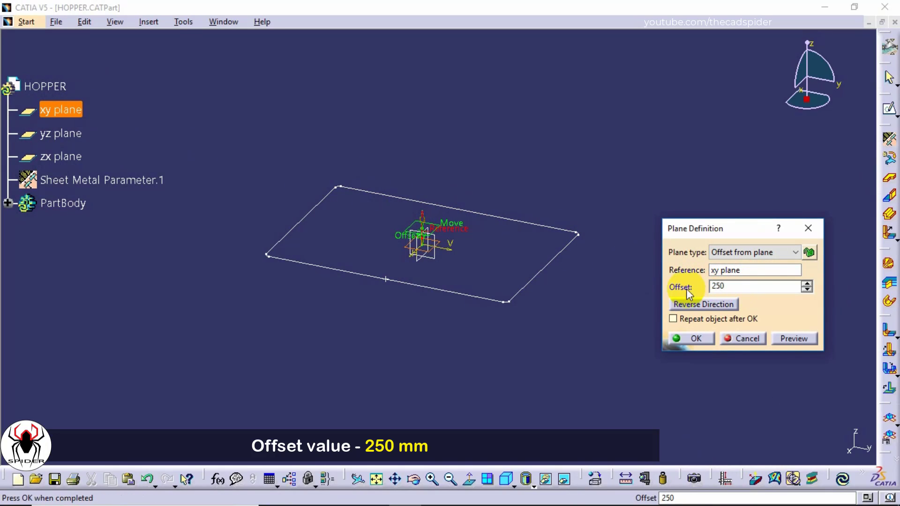
text(250)
click(791, 338)
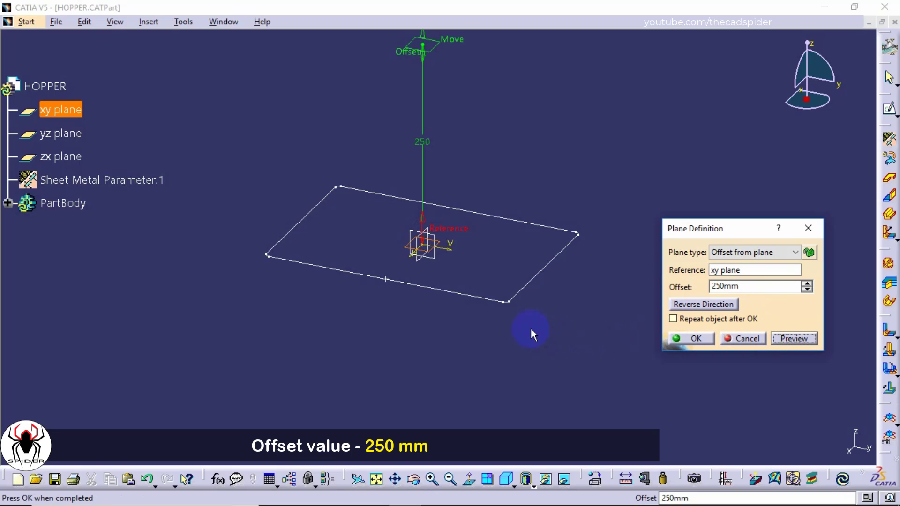
middle_drag(531, 331, 526, 392)
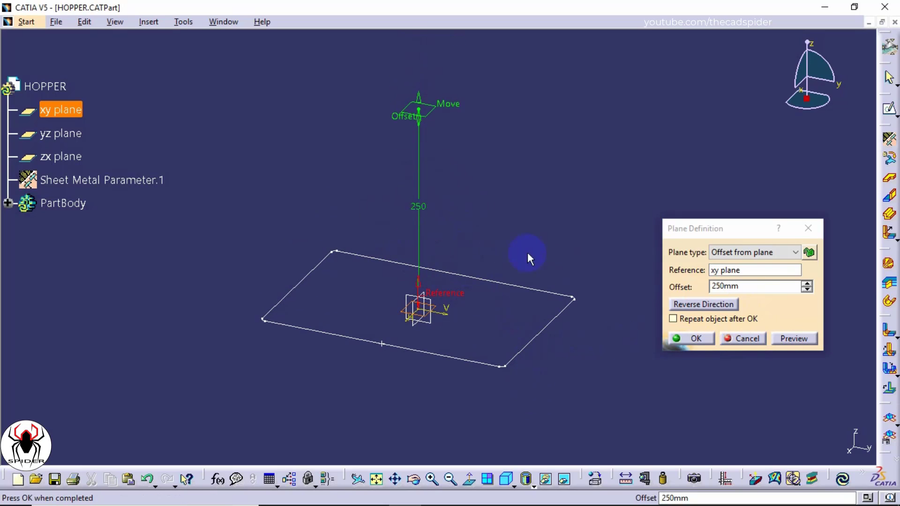
click(680, 330)
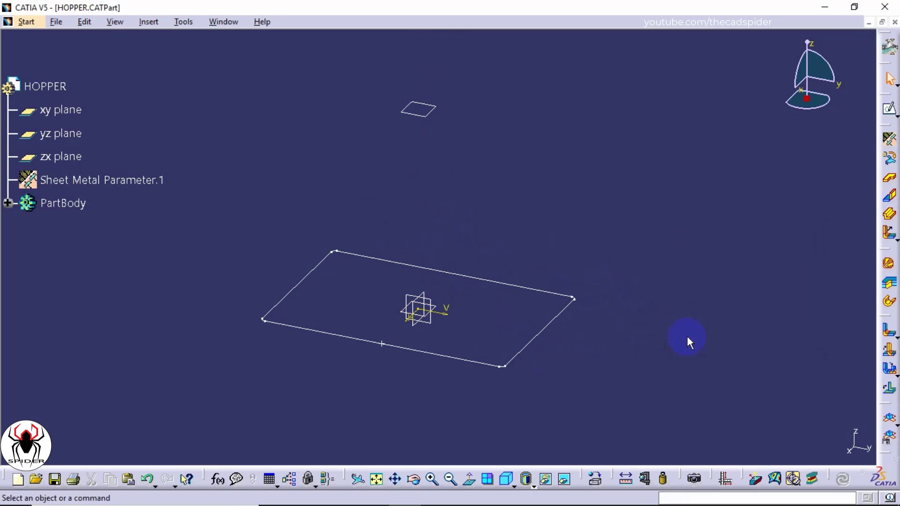
- Open a new sketch on the offset plane above the rectangle, with all geometry fitted in view
click(889, 110)
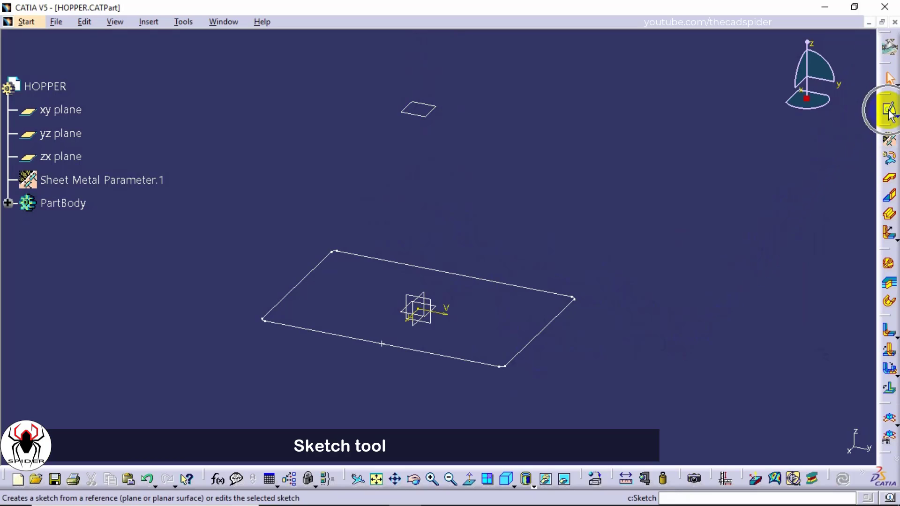
click(435, 114)
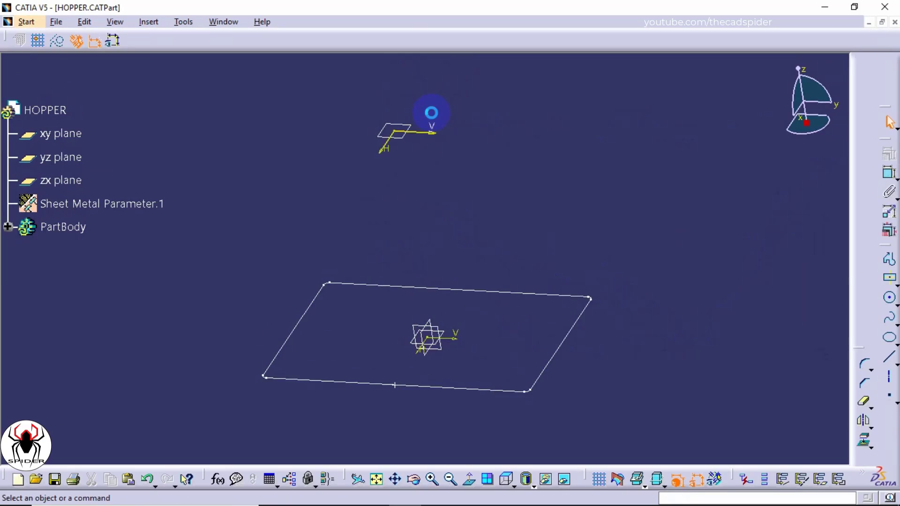
click(377, 479)
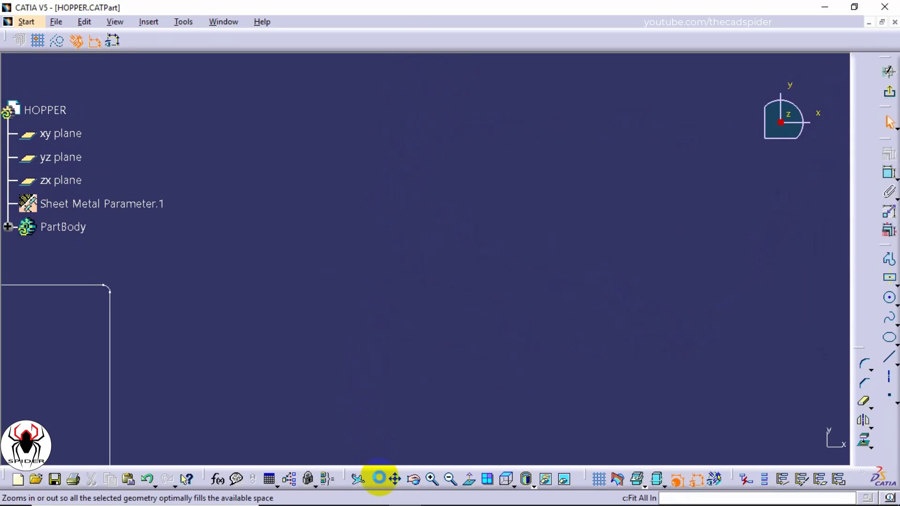
click(506, 479)
middle_drag(464, 313, 473, 319)
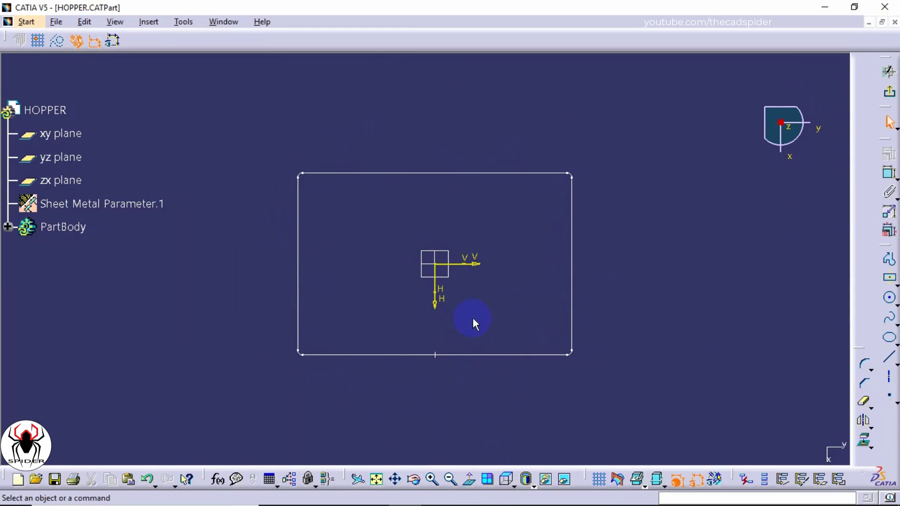
- Sketch a circle of about 51 mm radius centered on the origin
click(893, 302)
click(778, 316)
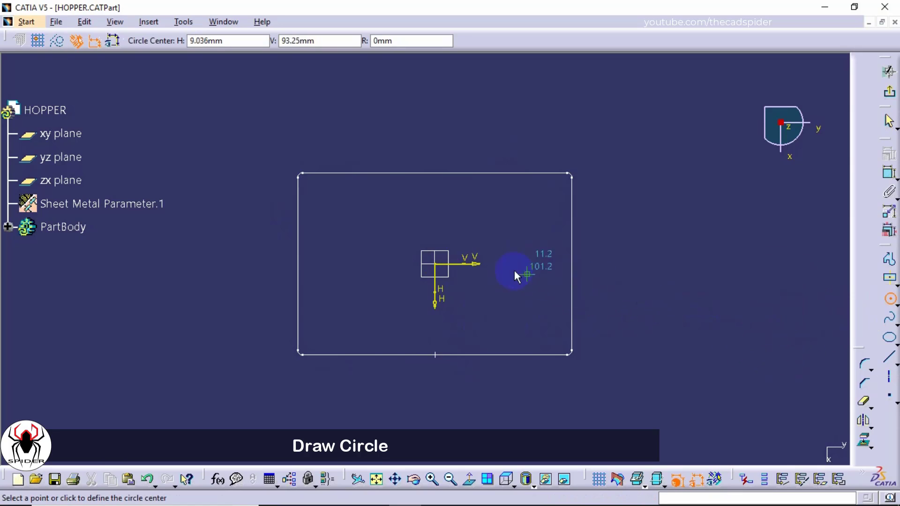
click(435, 264)
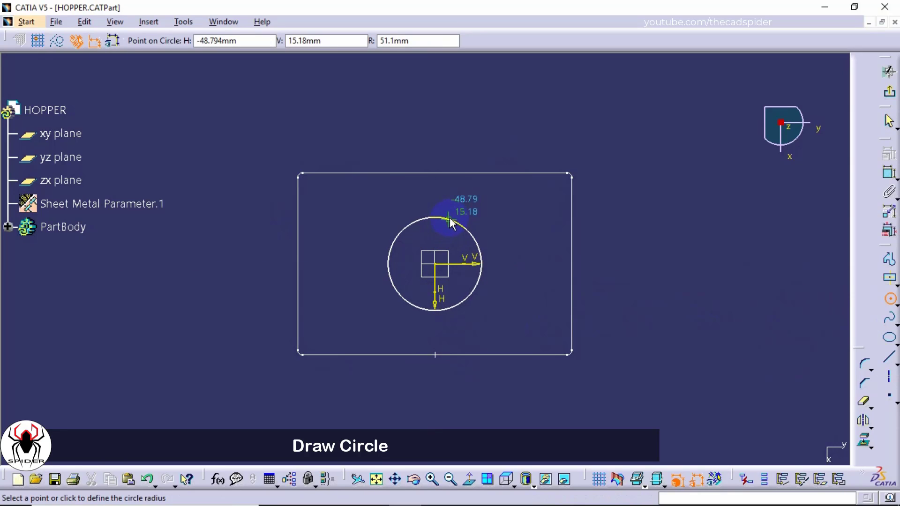
click(449, 219)
- Dimension the circle's diameter and set it to 100 mm
click(858, 168)
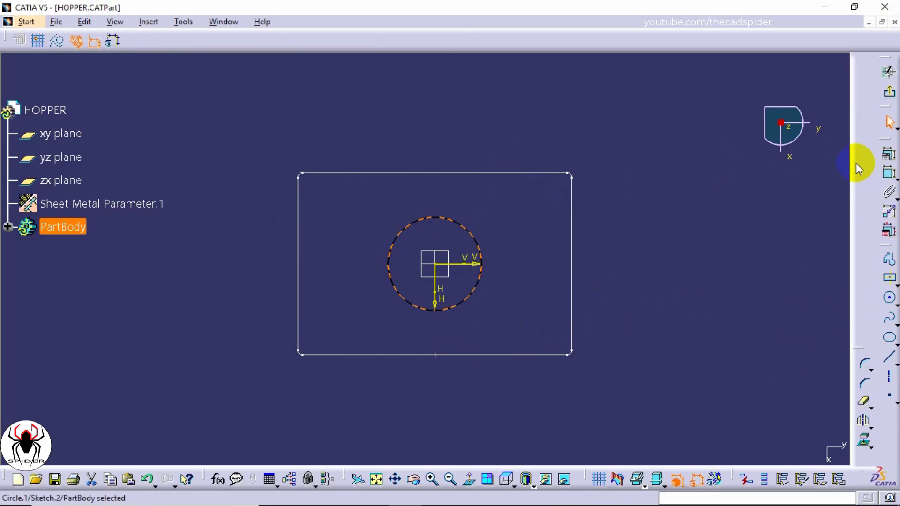
click(887, 175)
click(507, 210)
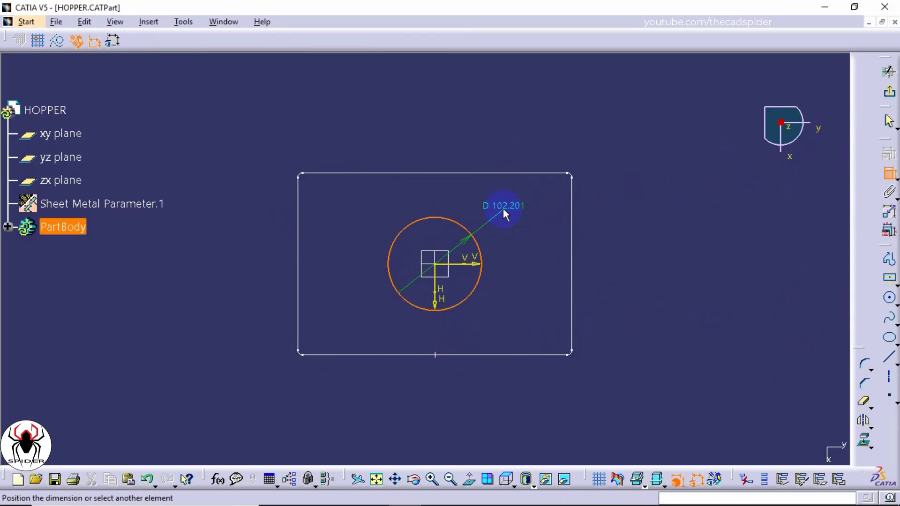
double_click(511, 212)
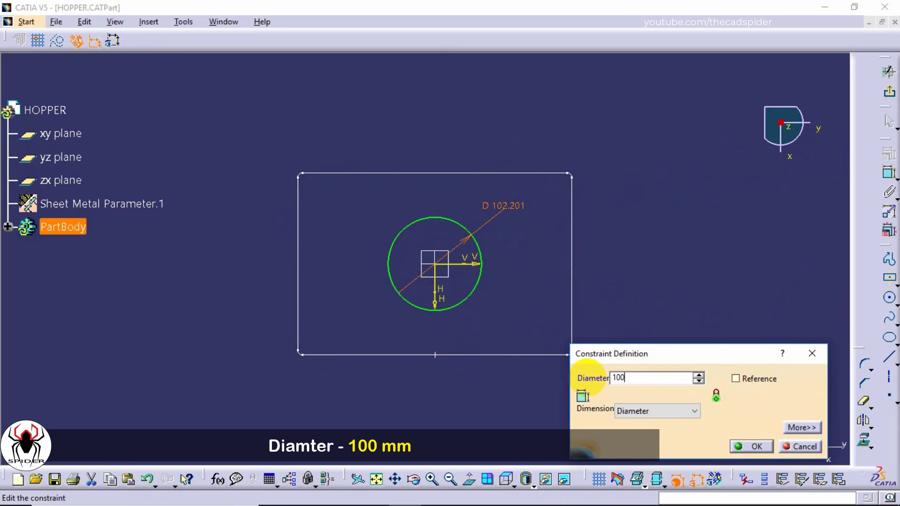
click(747, 446)
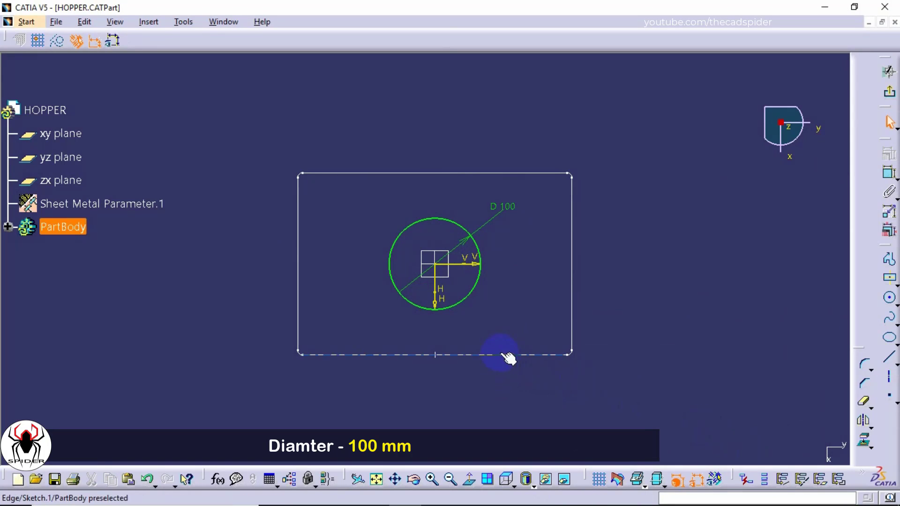
- Place four points on the circle where it crosses the horizontal and vertical axes
middle_drag(502, 358, 512, 312)
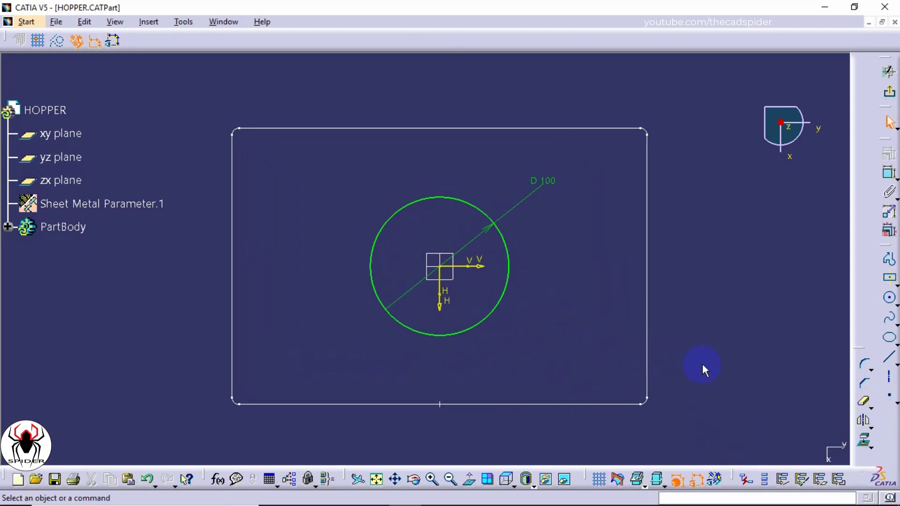
click(890, 400)
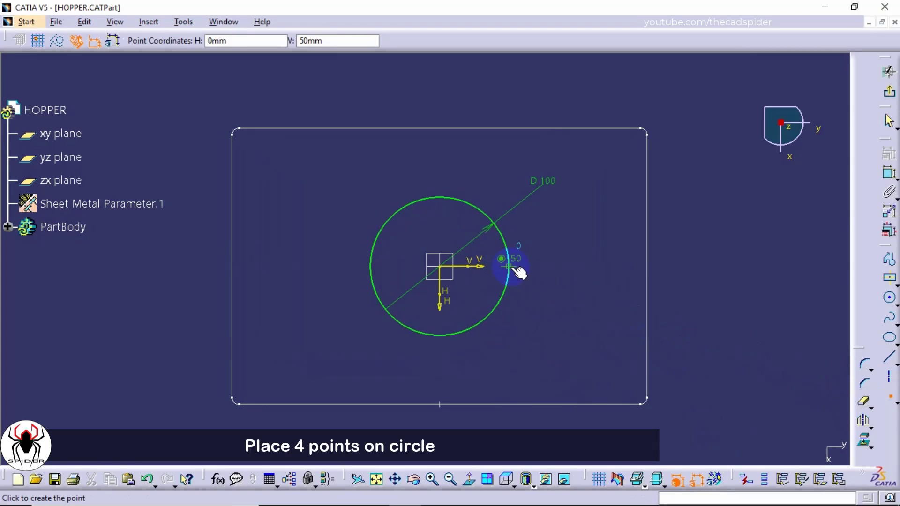
click(439, 198)
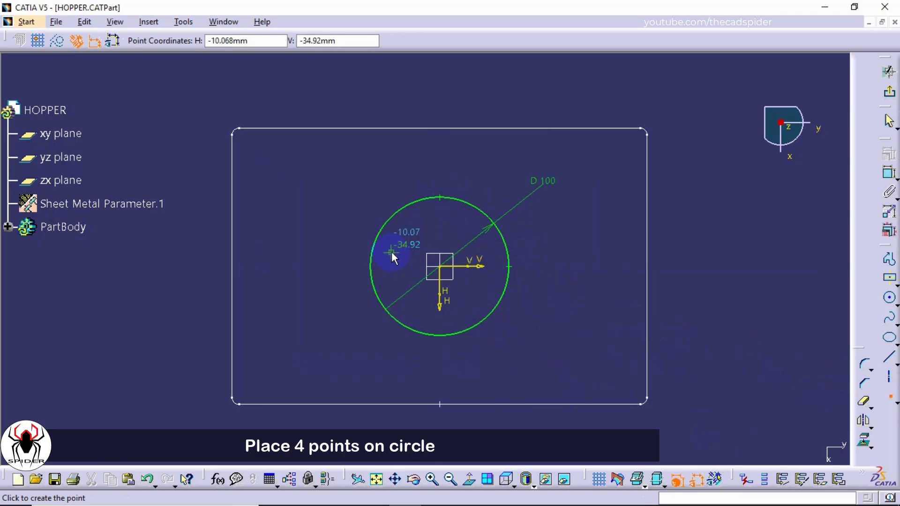
click(452, 345)
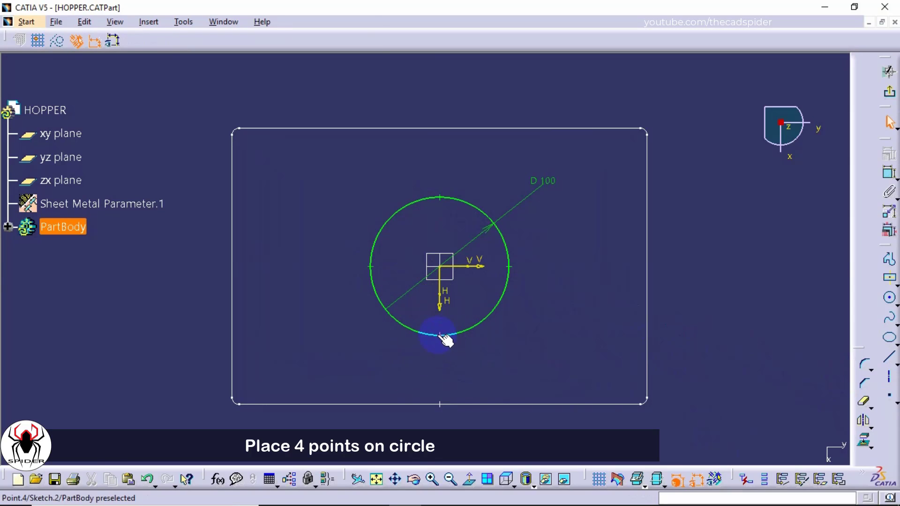
- Turn the four points on the circle into output features and exit the sketch, fitting all geometry in view
key(ctrl)
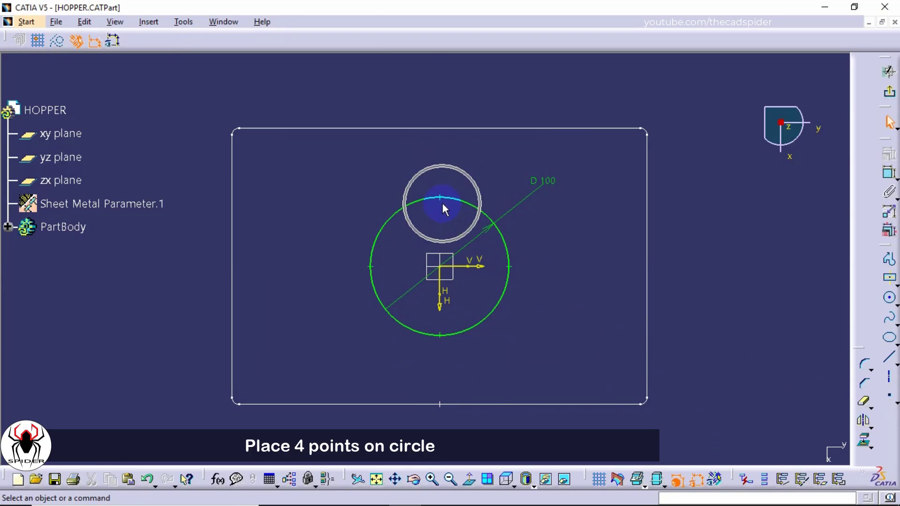
key(ctrl)
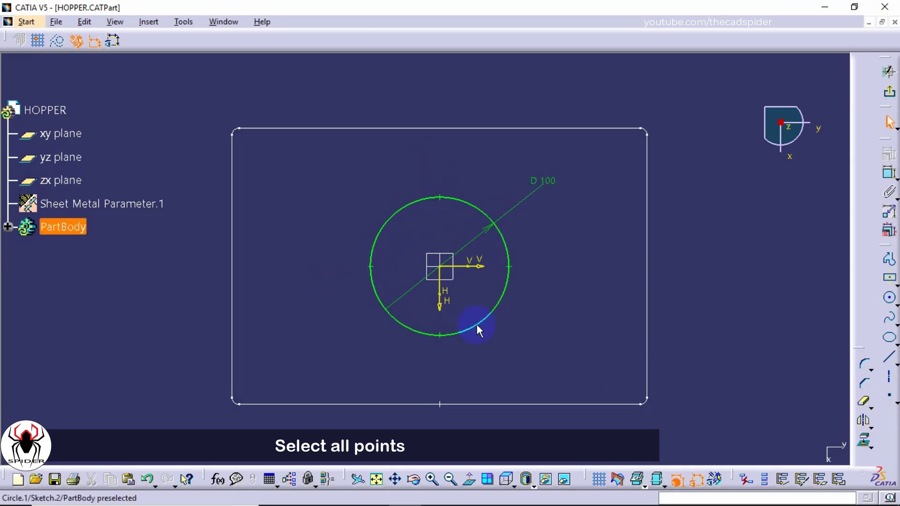
drag(430, 316, 459, 358)
ctrl+drag(496, 257, 538, 283)
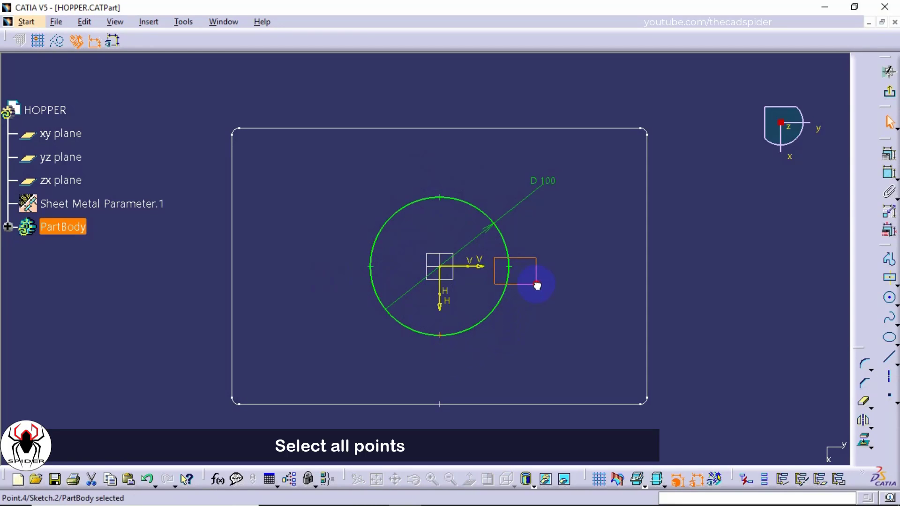
ctrl+drag(430, 178, 452, 210)
ctrl+drag(336, 250, 391, 282)
right_click(373, 269)
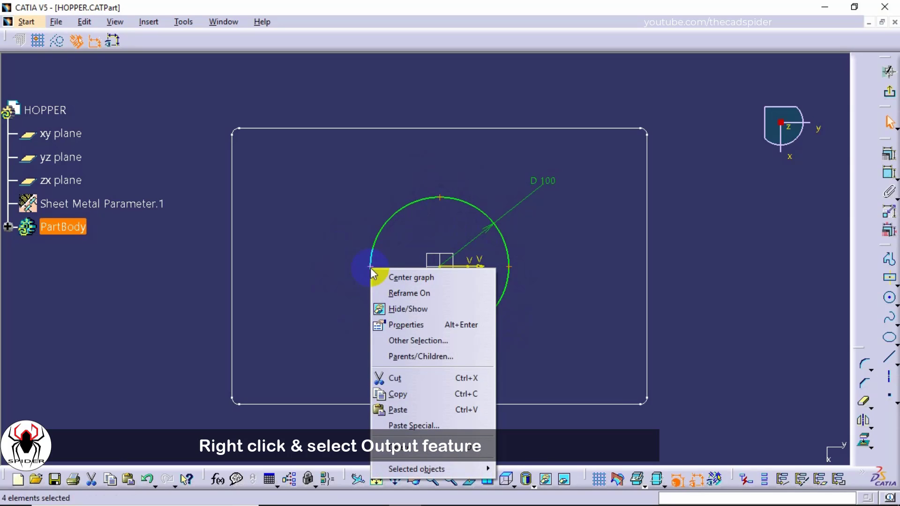
mouse_move(431, 469)
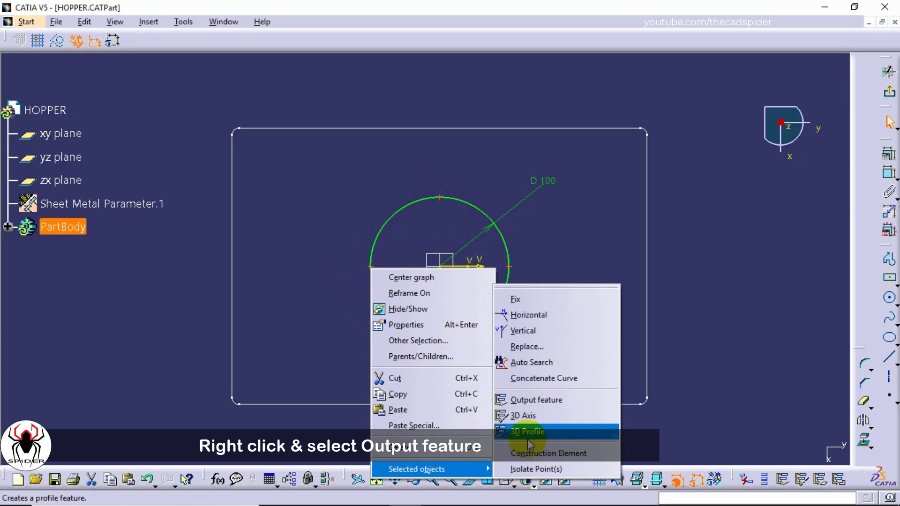
click(539, 402)
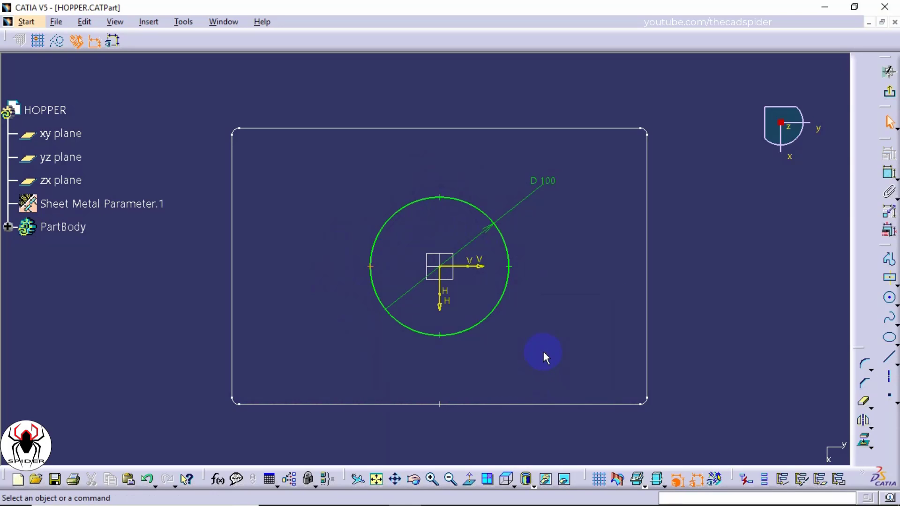
click(888, 93)
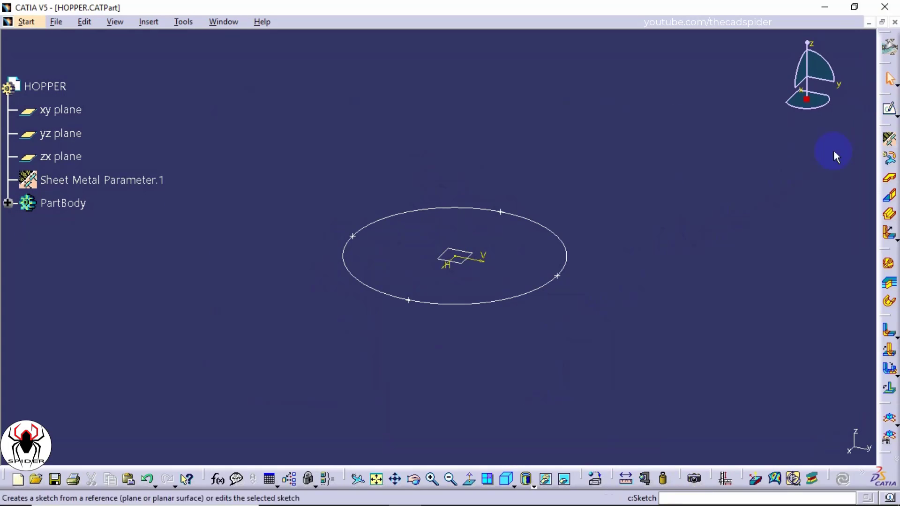
click(376, 478)
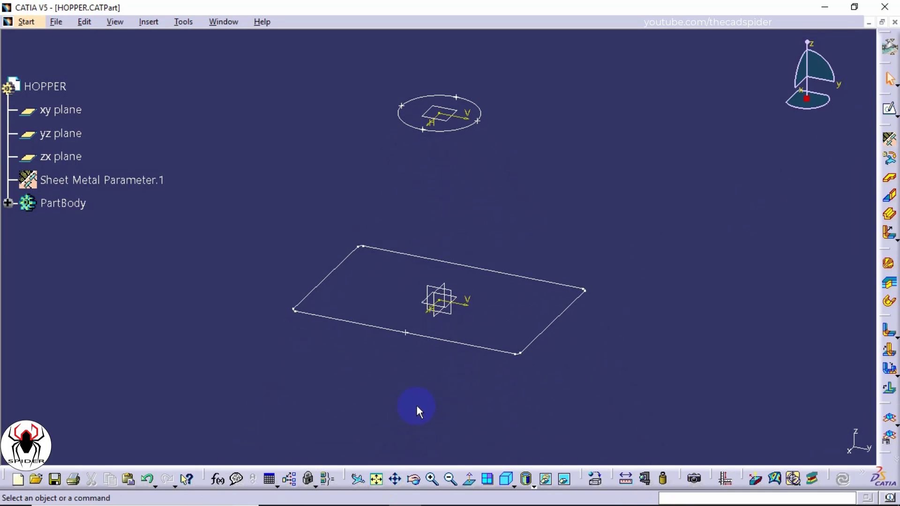
- Create a Point-Point line from the point midway along the rectangle's long side to the circle point directly facing it
click(707, 497)
text(c)
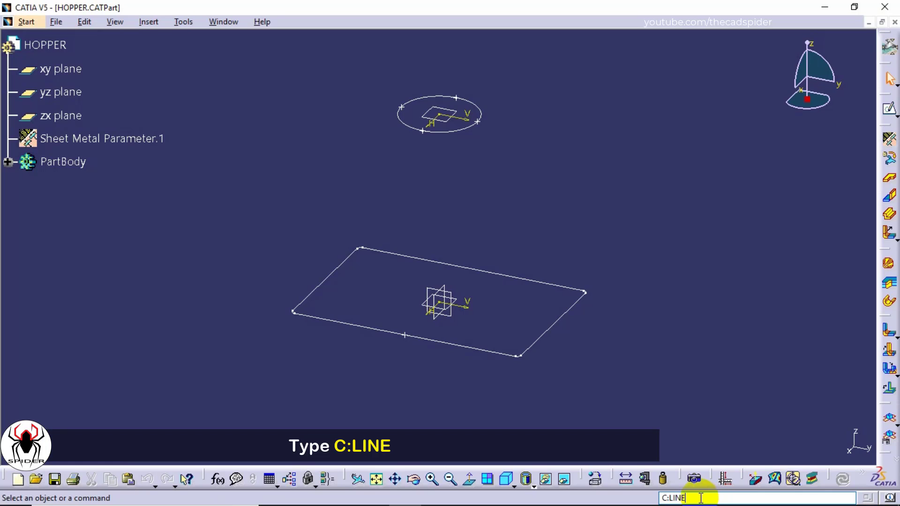
text(:LINE)
key(Return)
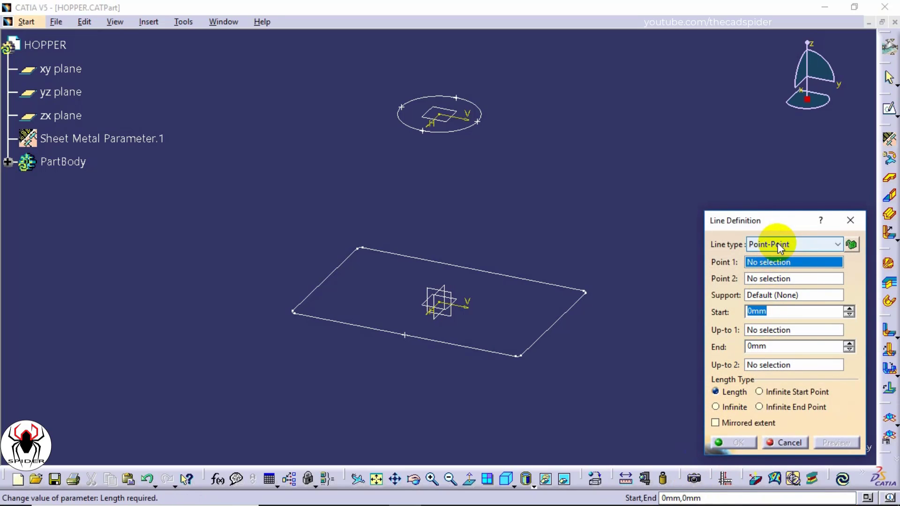
click(781, 265)
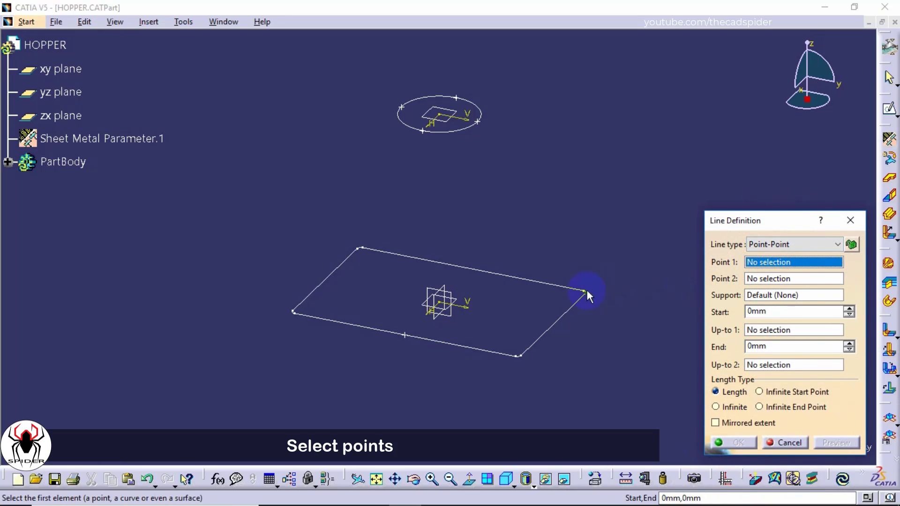
click(406, 335)
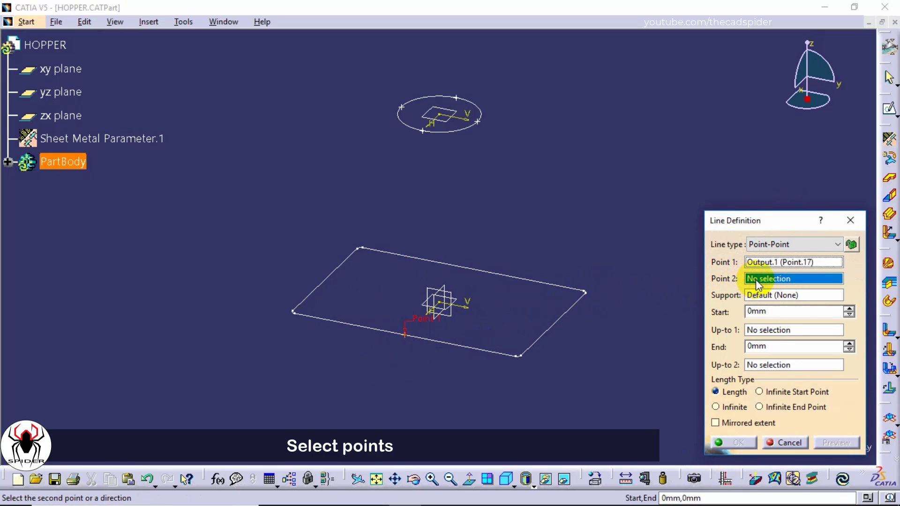
click(424, 135)
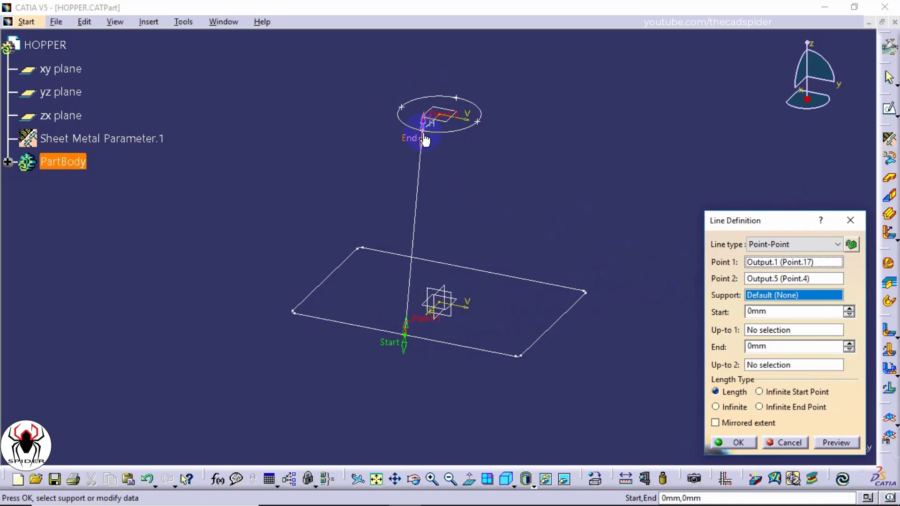
click(749, 441)
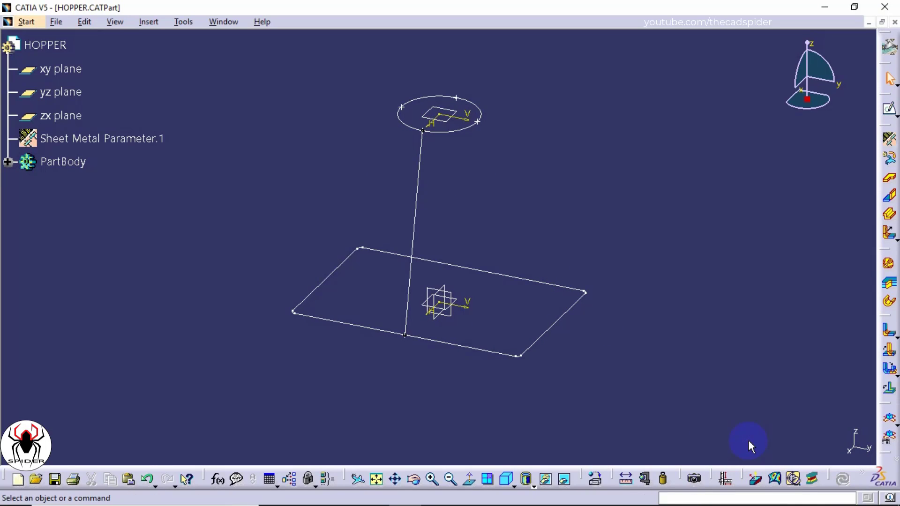
- Start a Surfacic Hopper and create its multi-sections surface with the rectangle and the circle as sections
click(148, 23)
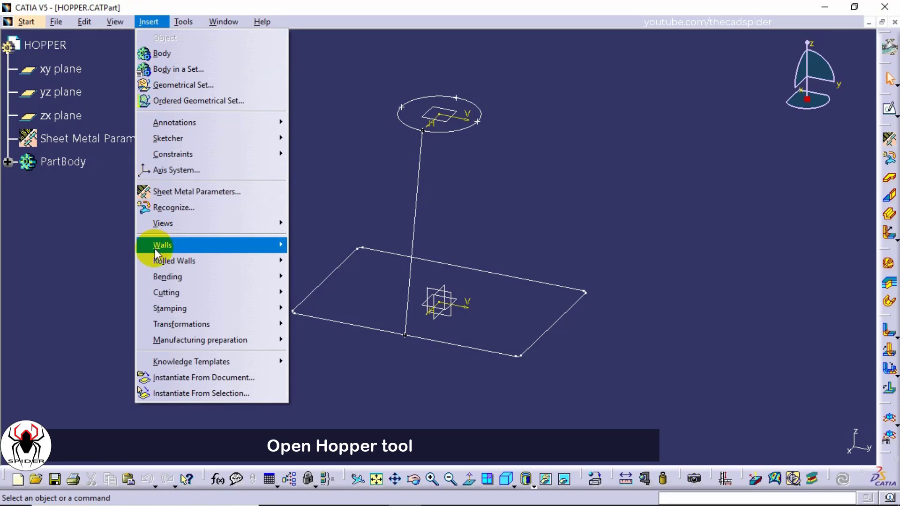
mouse_move(156, 264)
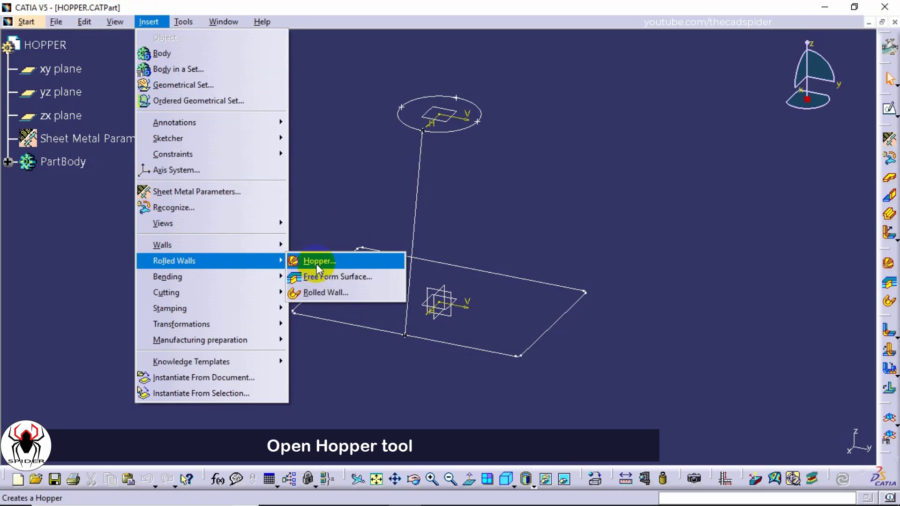
click(316, 262)
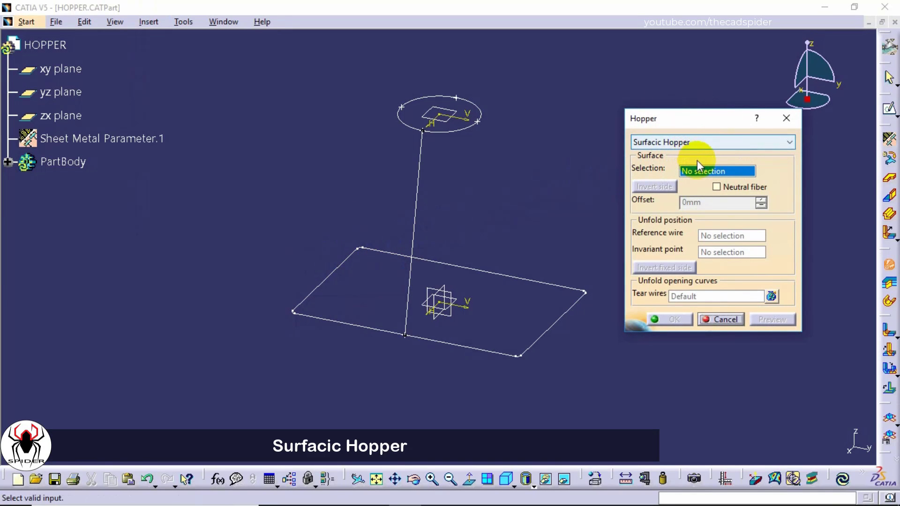
right_click(700, 174)
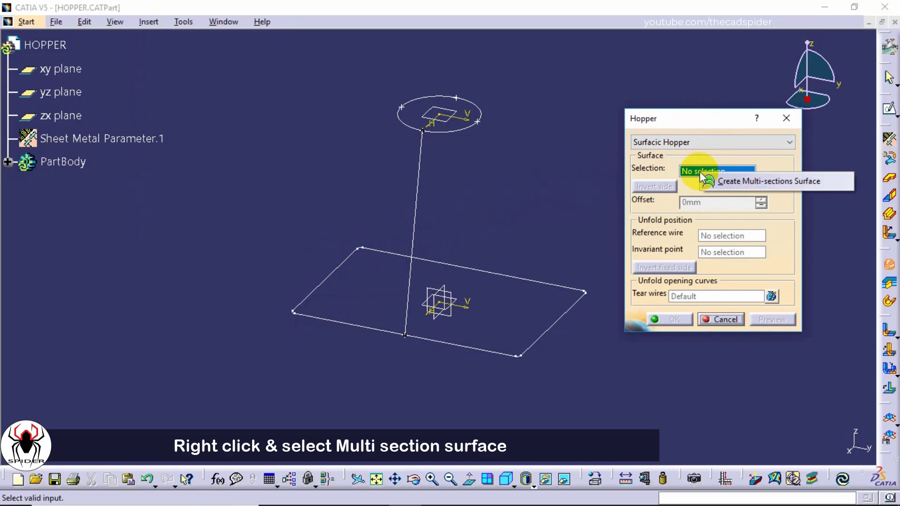
click(724, 181)
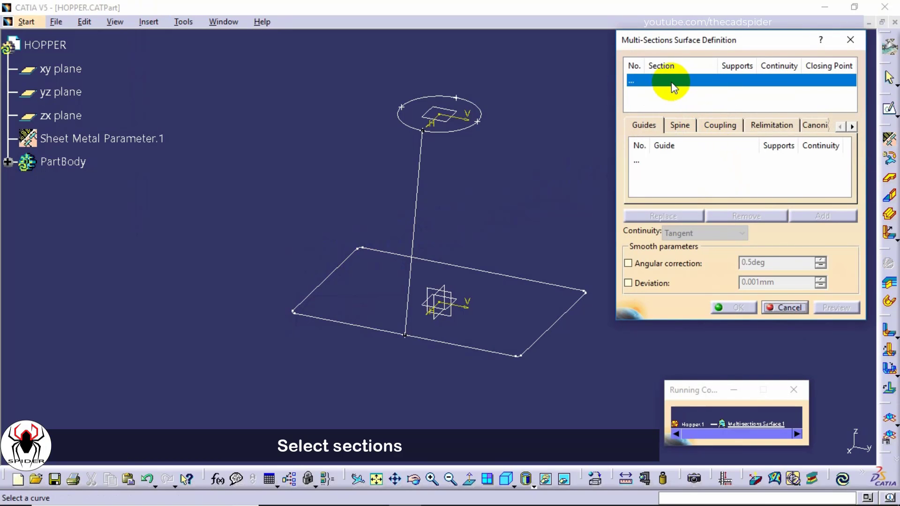
click(464, 346)
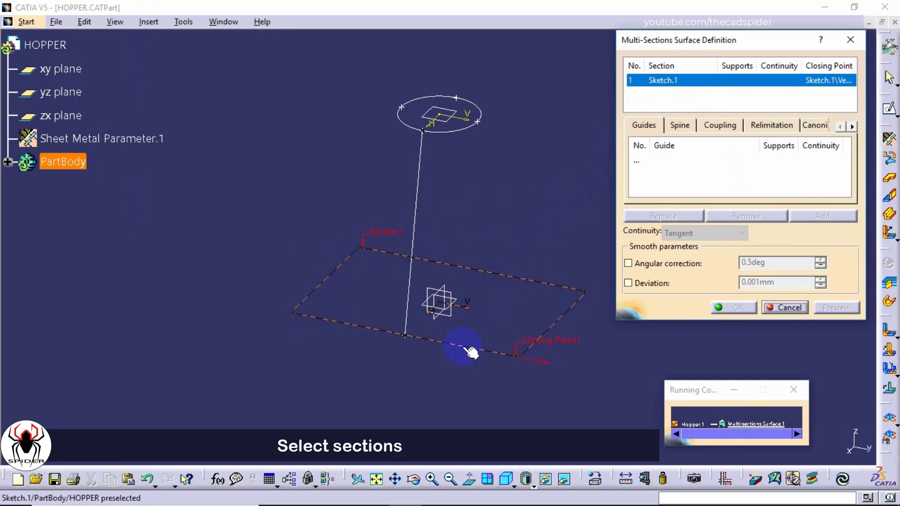
click(459, 132)
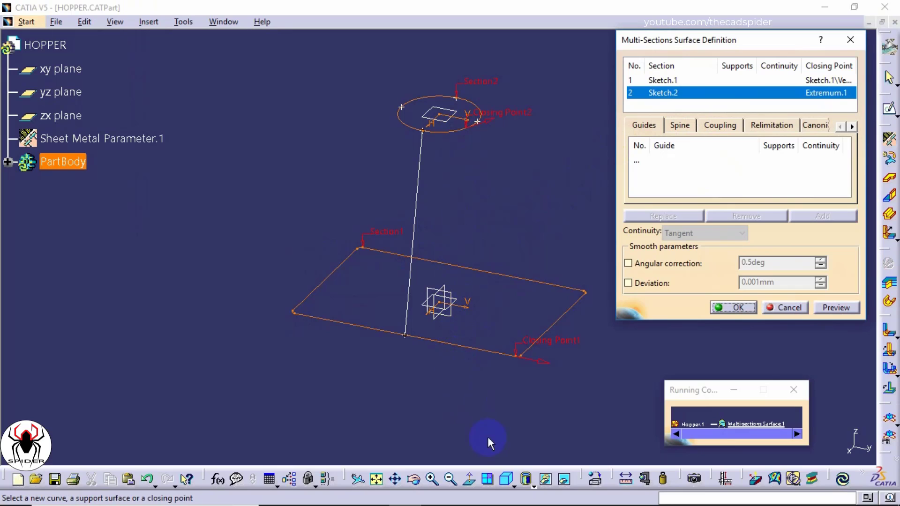
- Replace the circle section's closing point with the output point where the circle crosses the positive V axis
click(514, 486)
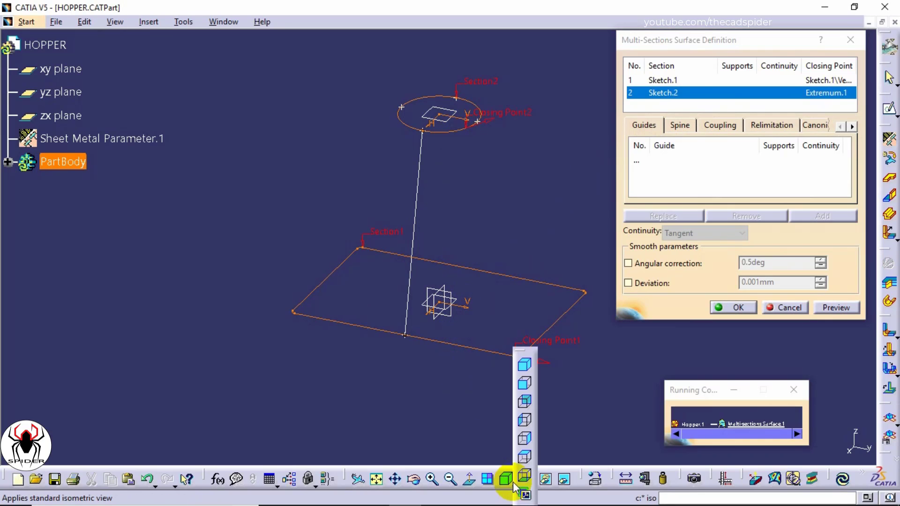
click(526, 459)
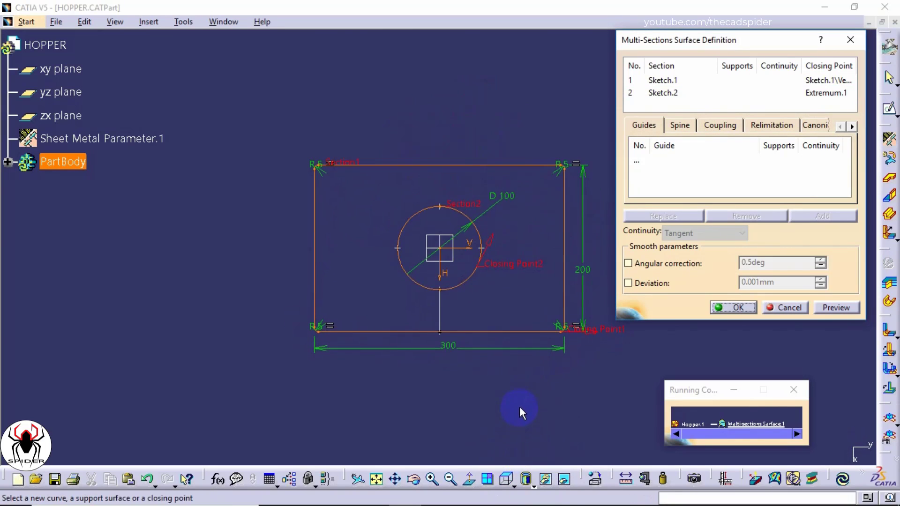
ctrl+middle_drag(470, 399, 476, 305)
middle_drag(343, 326, 460, 319)
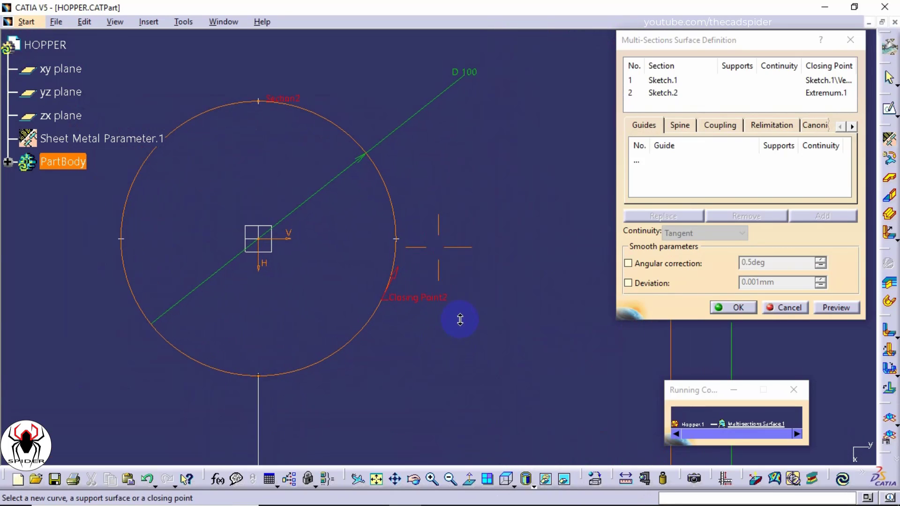
right_click(415, 300)
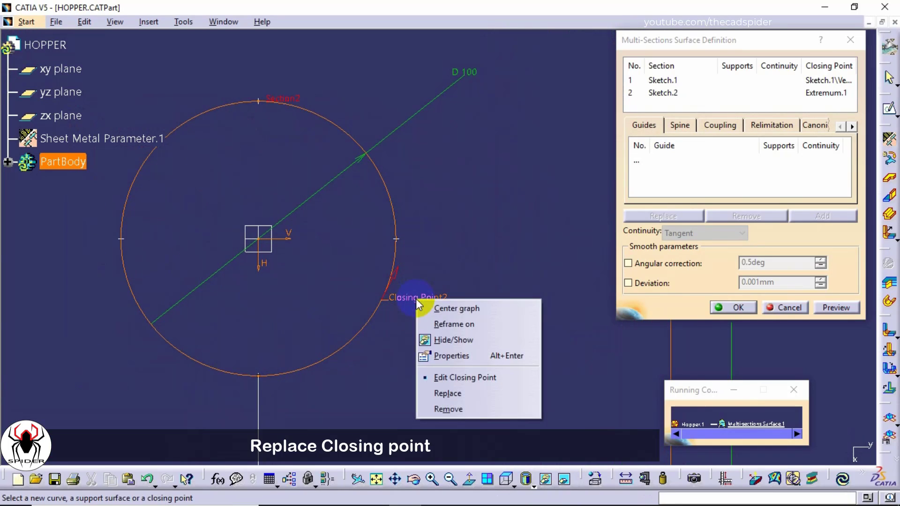
click(441, 393)
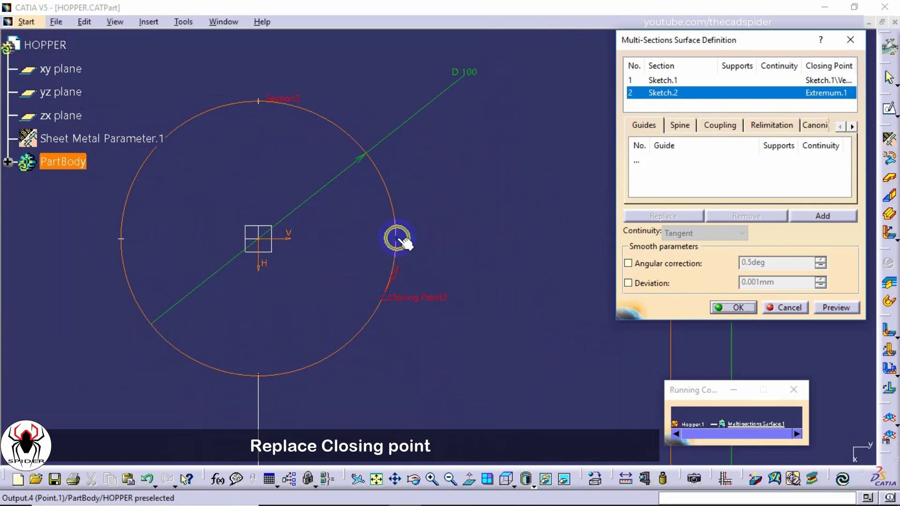
click(396, 238)
- Replace the rectangle section's closing point with the short-side end of the same R5 corner arc
middle_drag(455, 159, 450, 211)
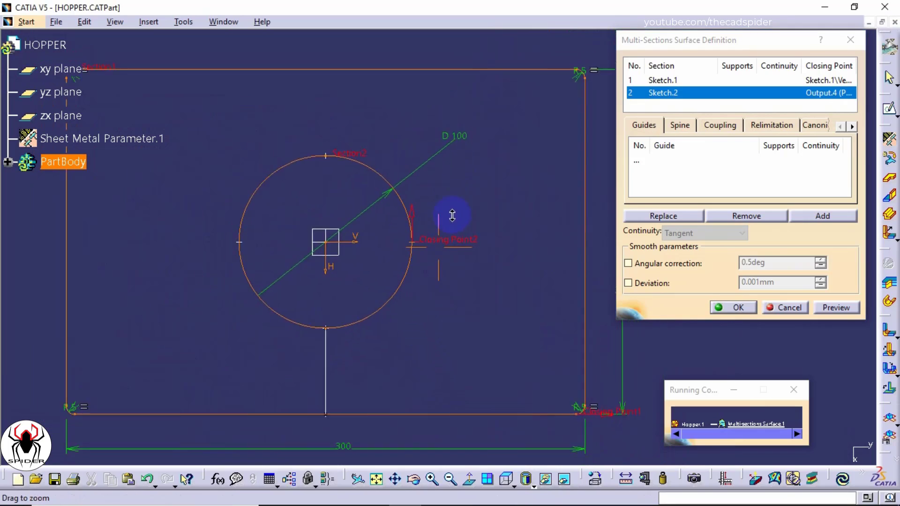
middle_drag(476, 305, 327, 215)
middle_drag(435, 324, 483, 270)
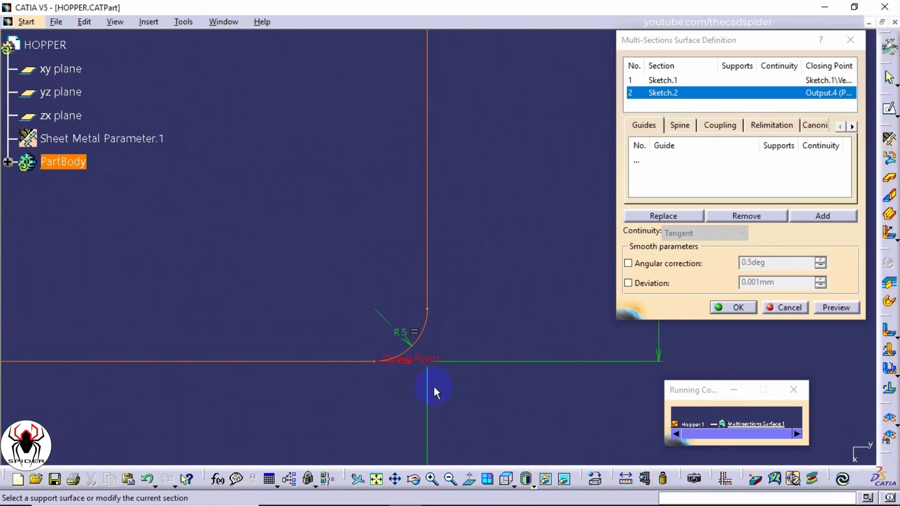
click(420, 360)
right_click(421, 365)
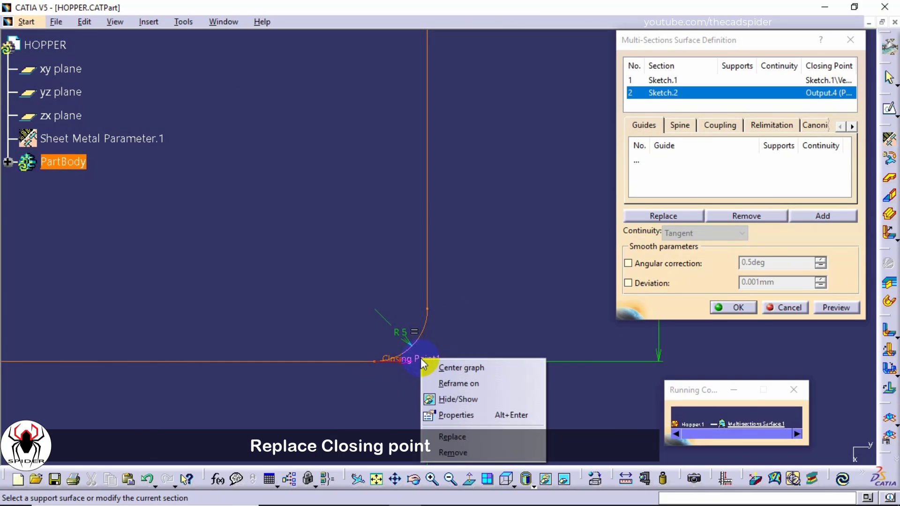
click(464, 427)
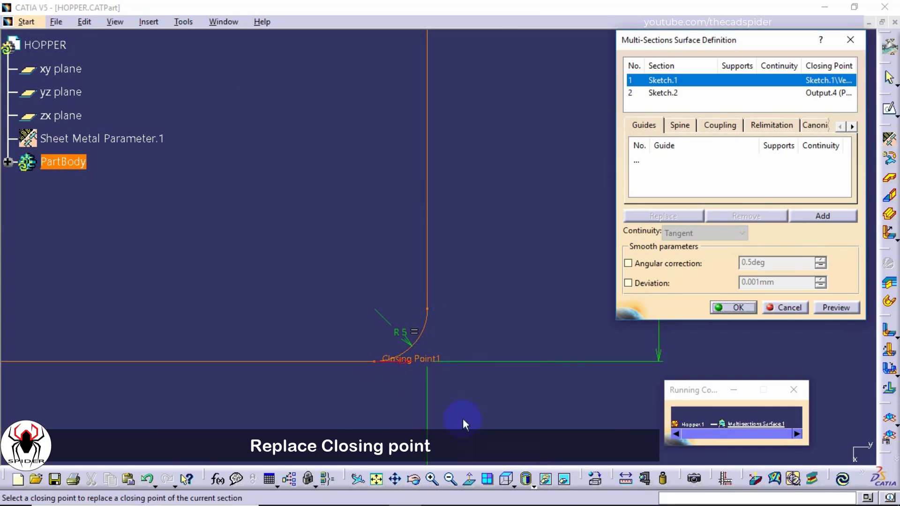
click(429, 312)
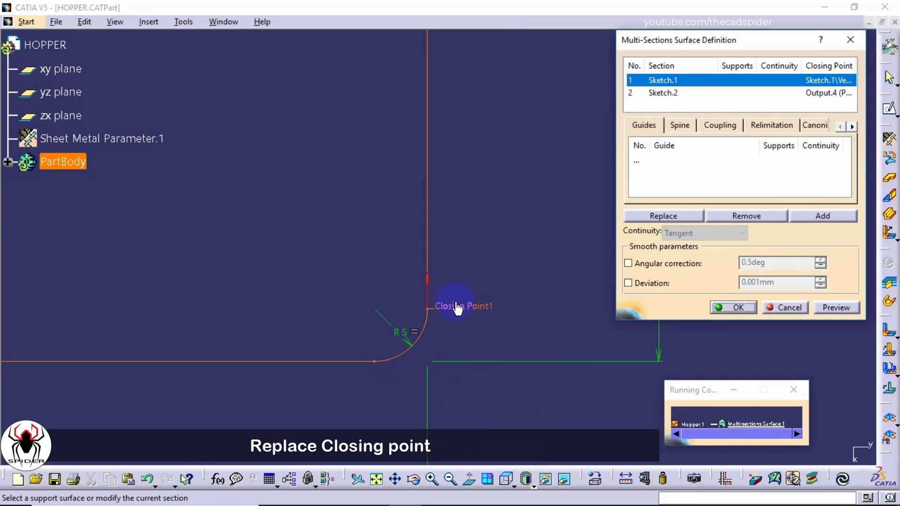
- With Ratio coupling, couple the positive-V, negative-H corner arc's short-side end to the circle's closing point and its long-side end to the circle's negative-H point
mouse_move(488, 215)
middle_down()
mouse_move(481, 310)
mouse_move(361, 221)
mouse_move(451, 337)
middle_up()
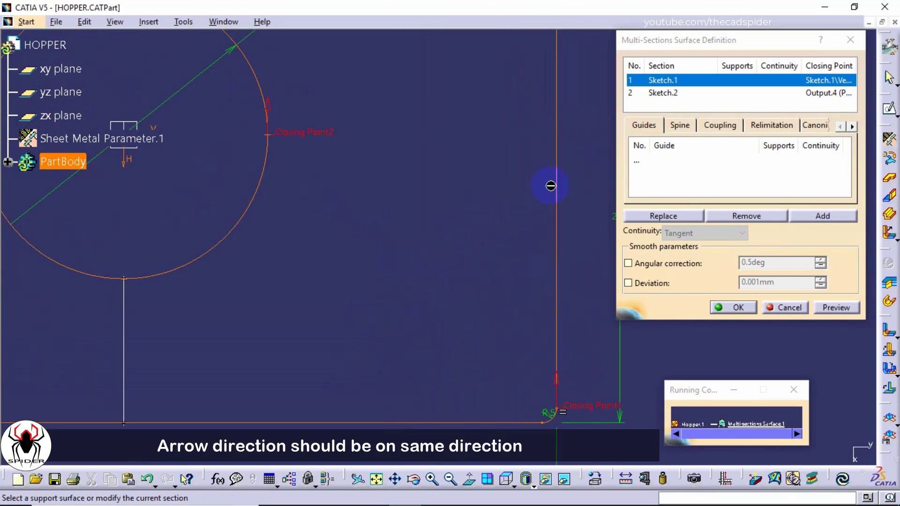
click(713, 128)
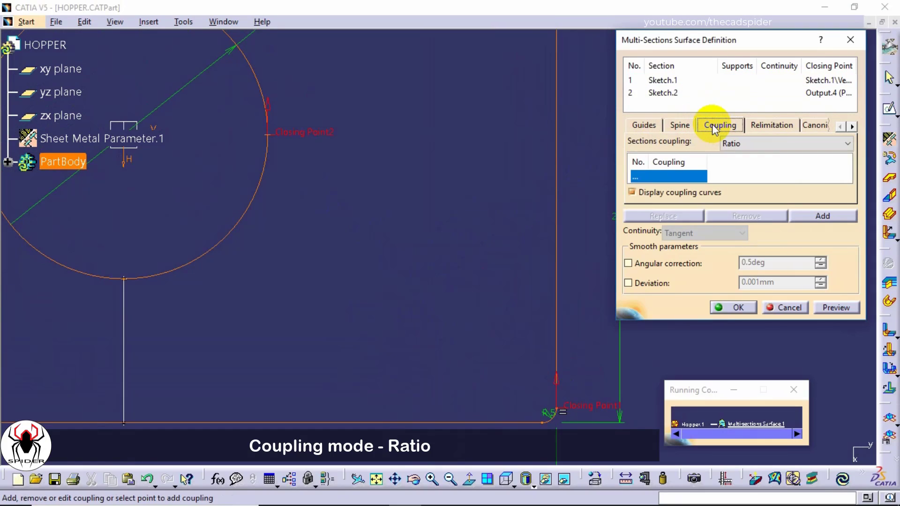
click(720, 309)
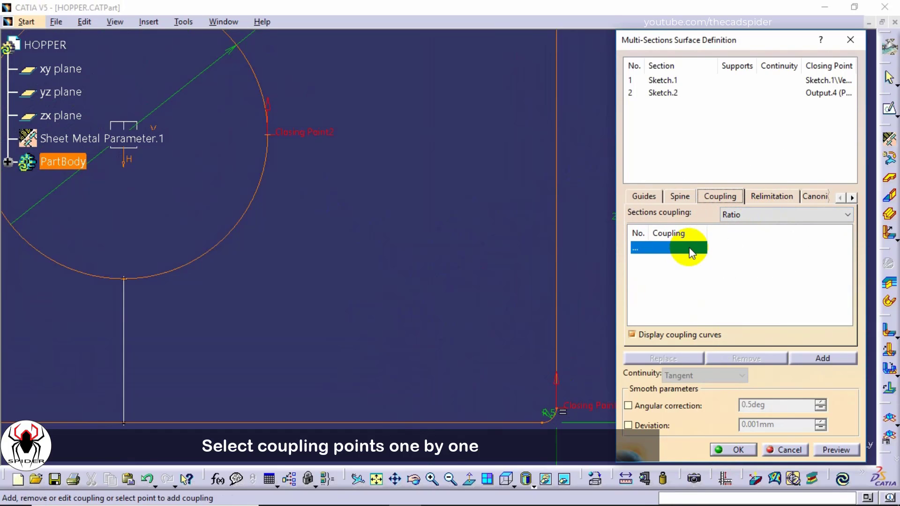
middle_drag(434, 173, 421, 401)
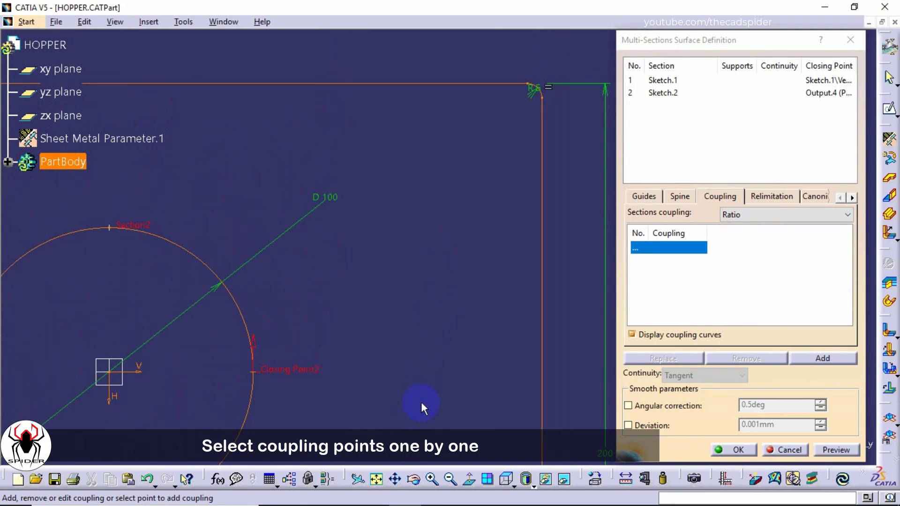
click(542, 97)
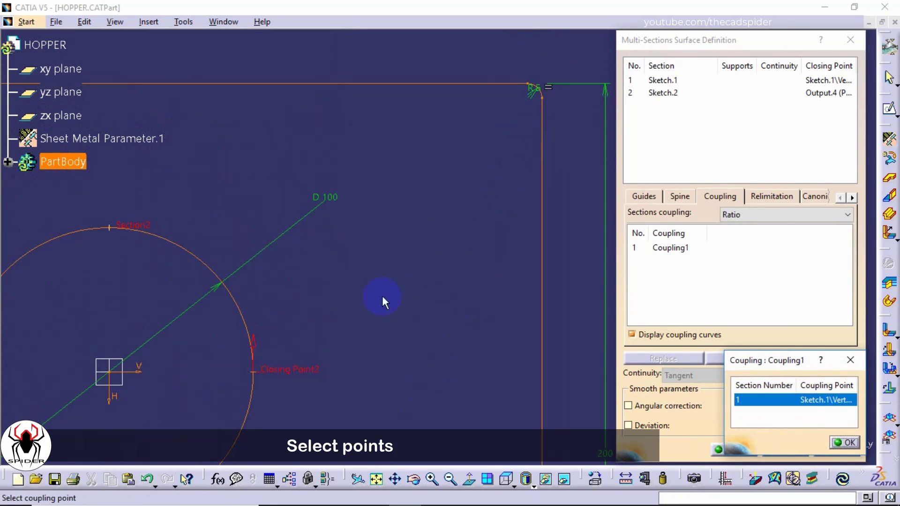
click(262, 374)
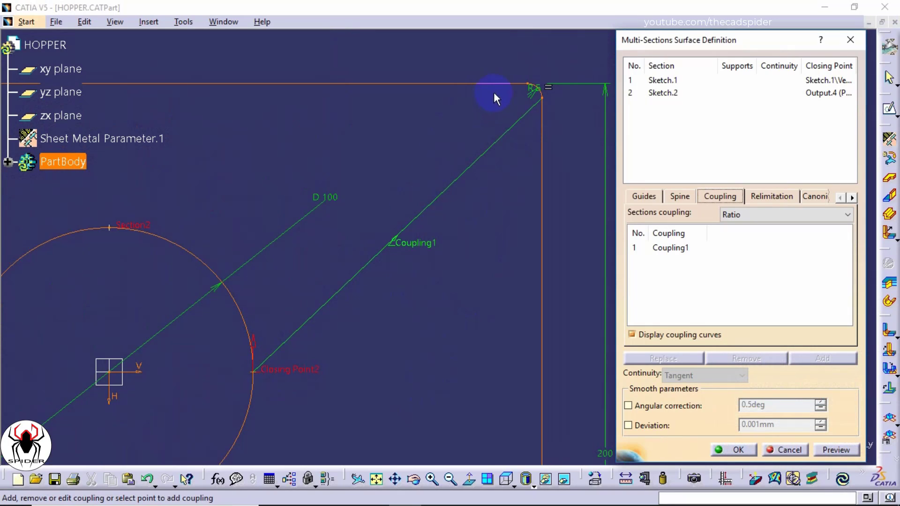
click(534, 88)
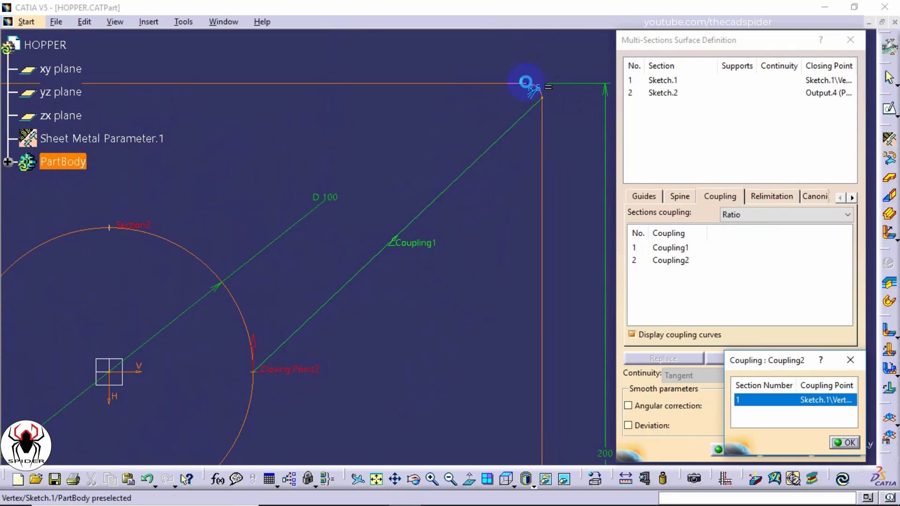
mouse_move(380, 150)
middle_down()
mouse_move(297, 167)
mouse_move(381, 161)
middle_up()
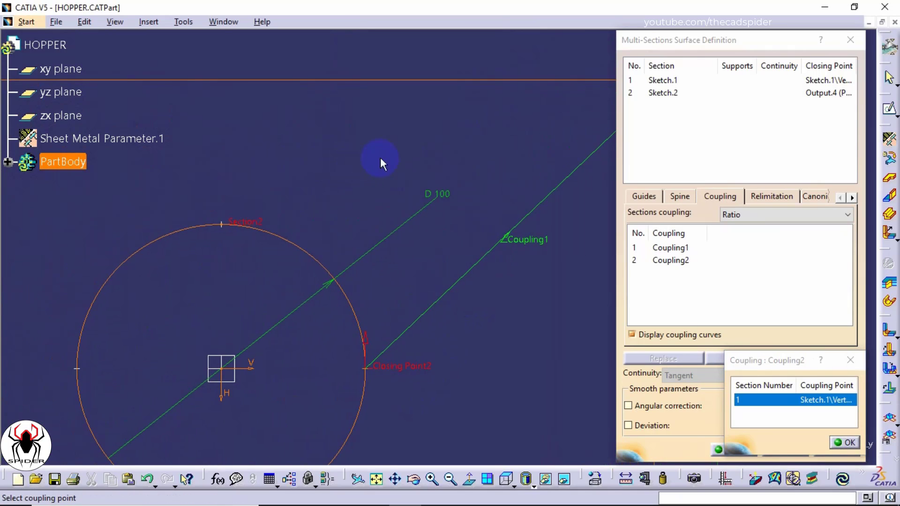
click(227, 226)
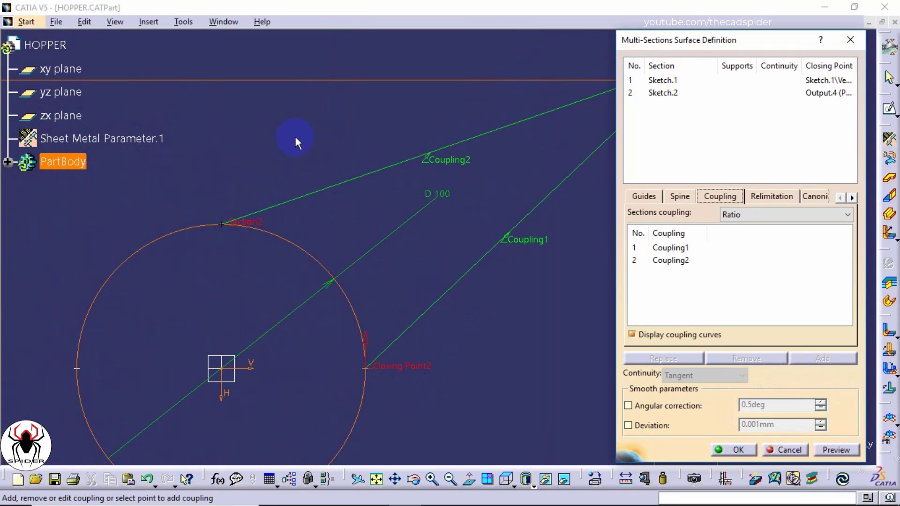
- Couple the negative-V, negative-H corner arc's long-side end to the circle's negative-H point and its short-side end to the circle's negative-V point
mouse_move(295, 138)
middle_down()
mouse_move(295, 177)
mouse_move(235, 225)
mouse_move(291, 218)
mouse_move(305, 190)
mouse_move(278, 165)
mouse_move(331, 157)
middle_up()
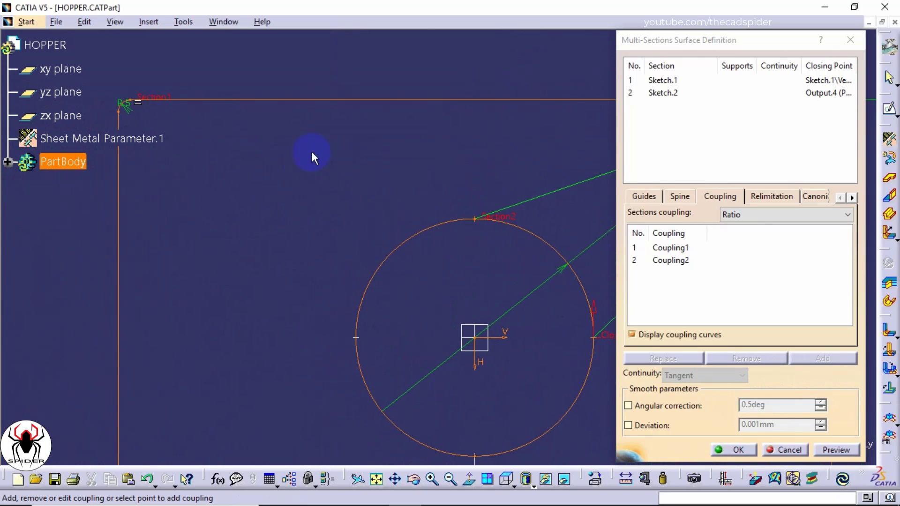
click(137, 101)
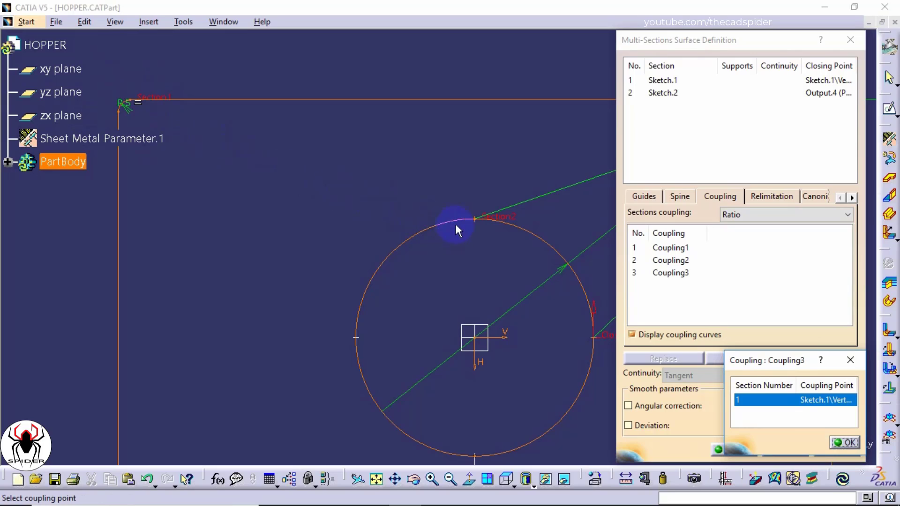
click(475, 220)
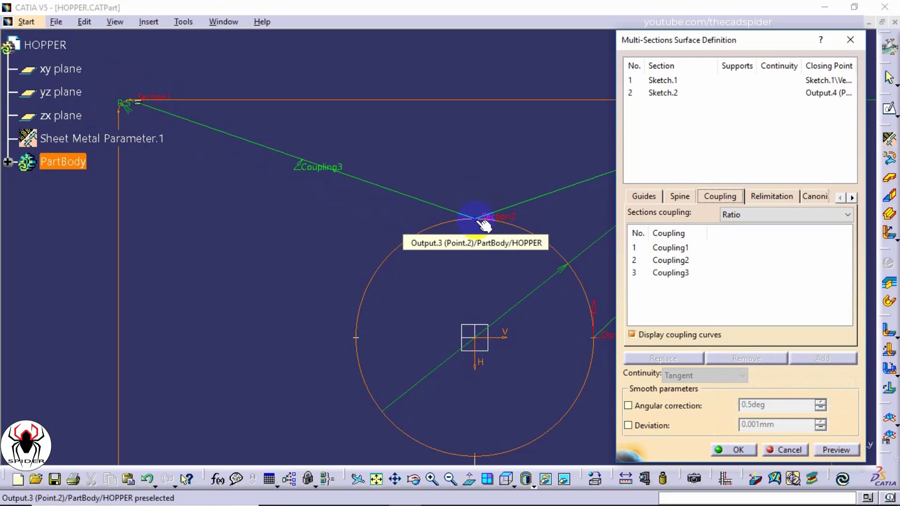
click(123, 114)
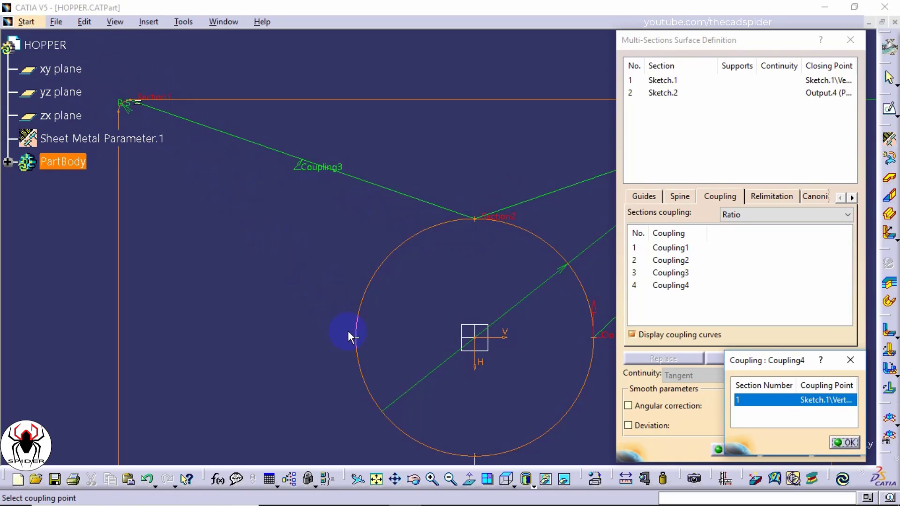
click(356, 336)
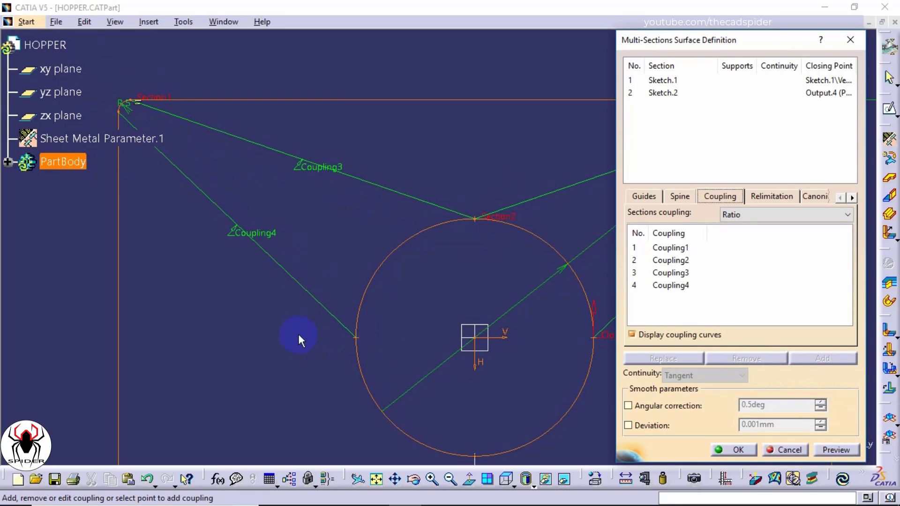
- Couple the negative-V, positive-H corner arc's short-side end to the circle's negative-V point and its long-side end to the circle's positive-H point
ctrl+middle_drag(258, 285, 255, 308)
middle_drag(325, 331, 331, 246)
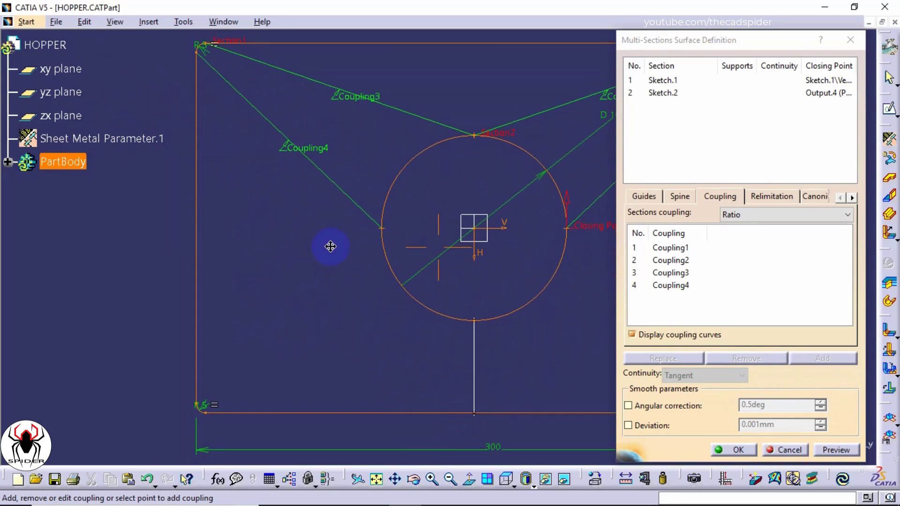
click(205, 406)
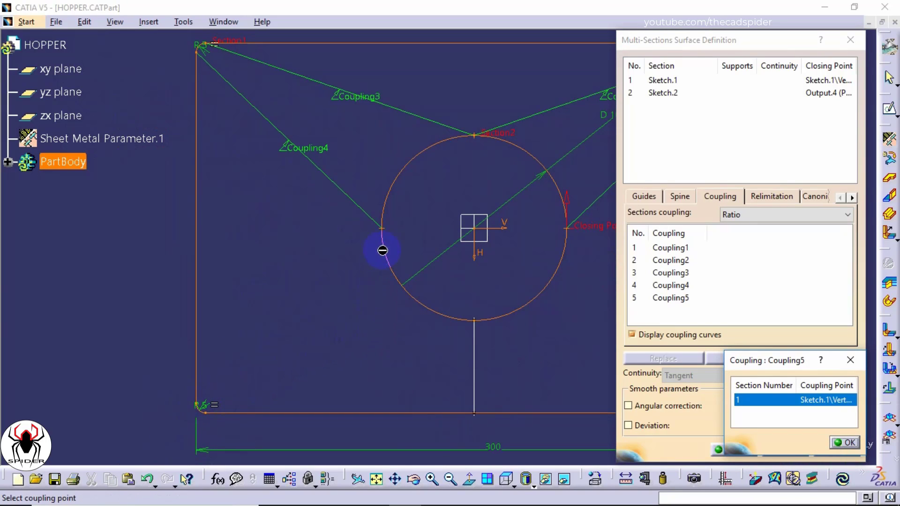
click(385, 229)
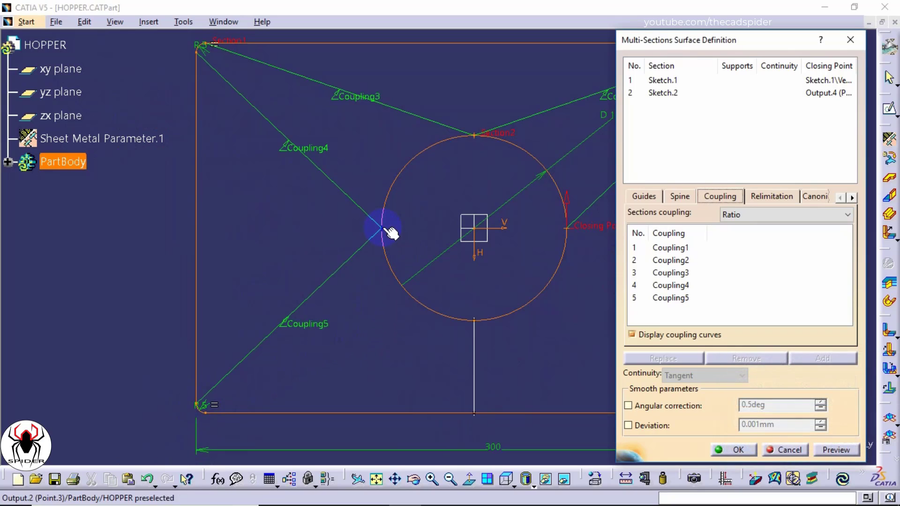
click(209, 414)
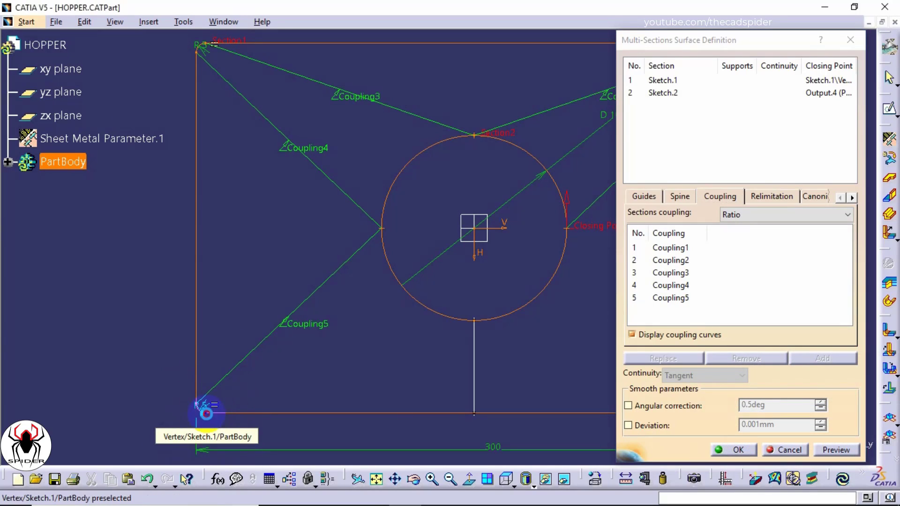
click(478, 322)
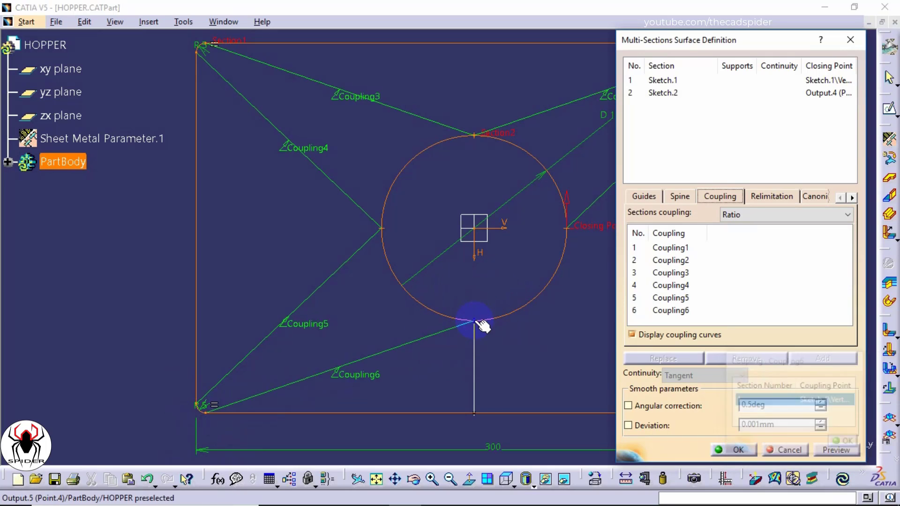
- Couple the closing-point corner arc's long-side end to the circle's positive-H point and its short-side end to the circle's closing point, and finish the multi-sections surface
middle_drag(440, 361, 254, 336)
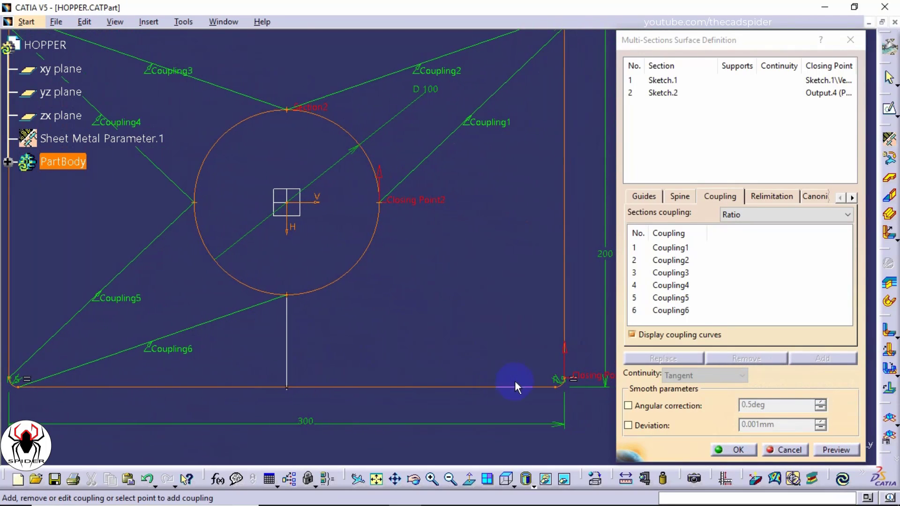
click(557, 387)
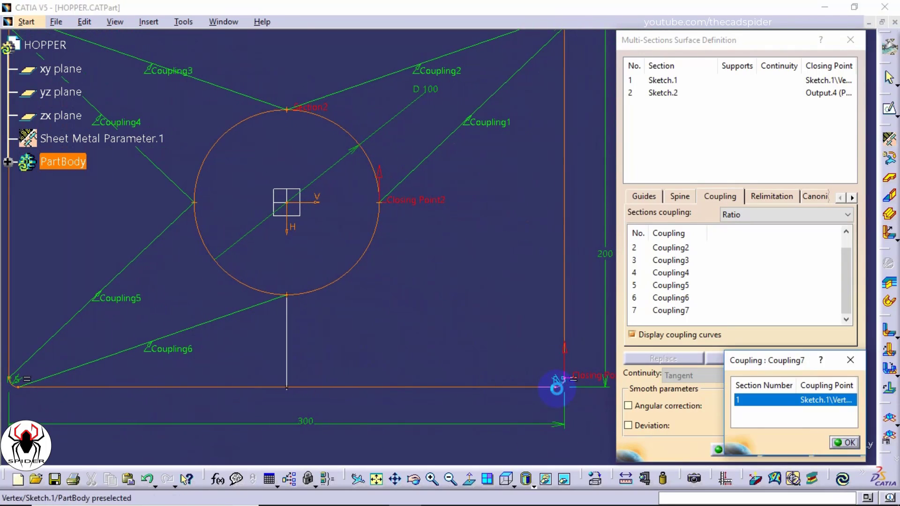
click(294, 298)
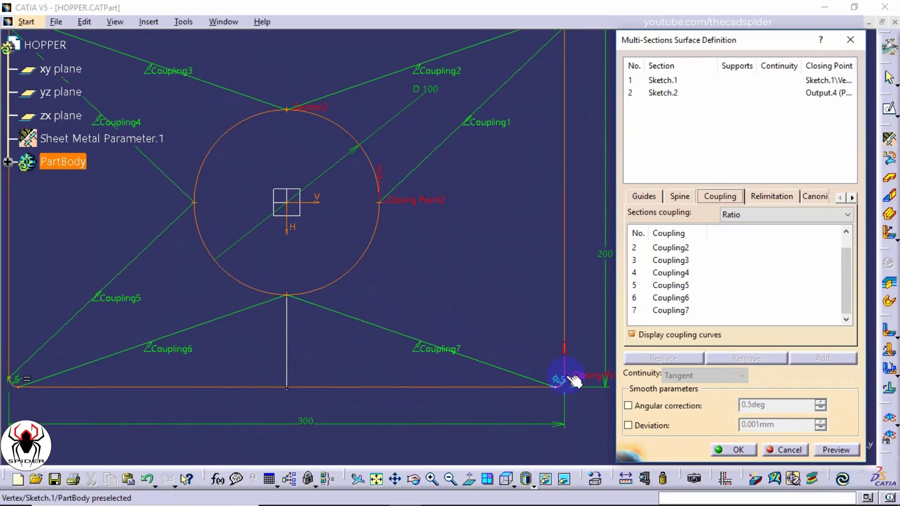
click(572, 379)
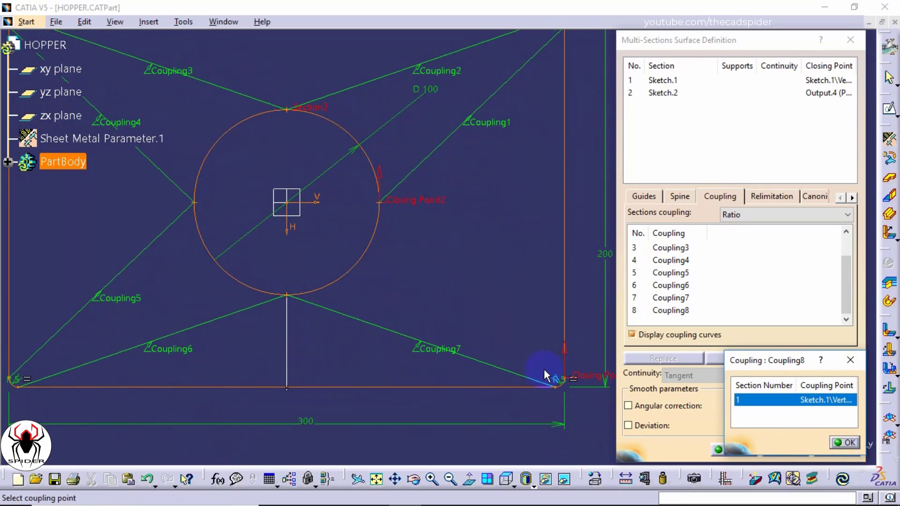
click(379, 202)
middle_drag(322, 177, 353, 236)
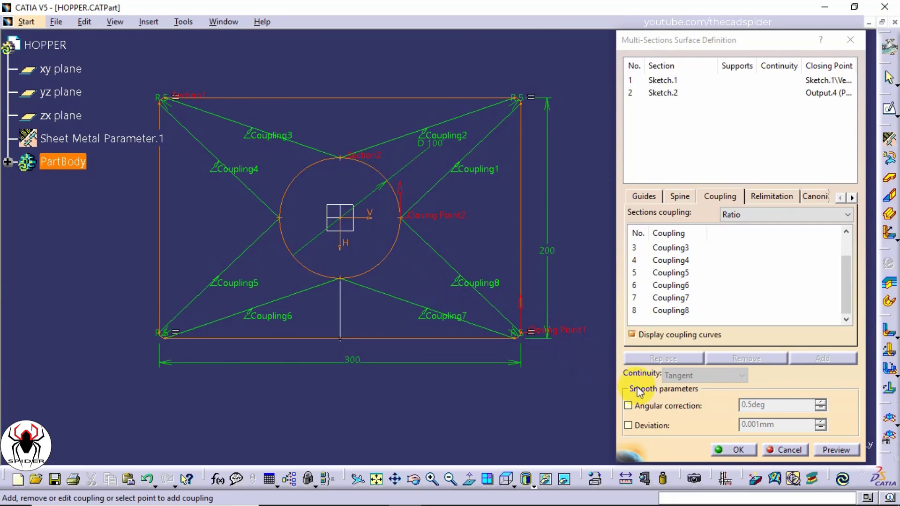
click(728, 451)
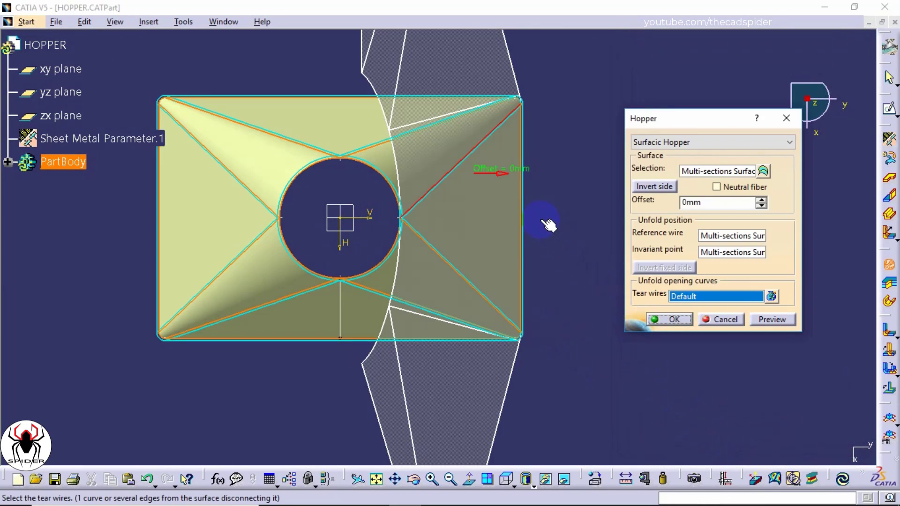
- Set Line.1, the line down the middle of the long side, as the hopper's tear wire, preview it and create the hopper
middle_drag(549, 225, 536, 349)
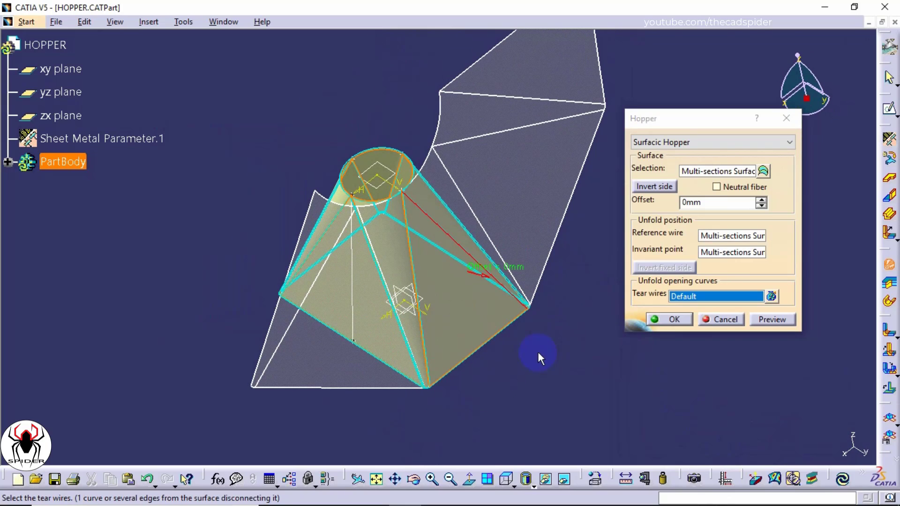
middle_drag(271, 241, 400, 357)
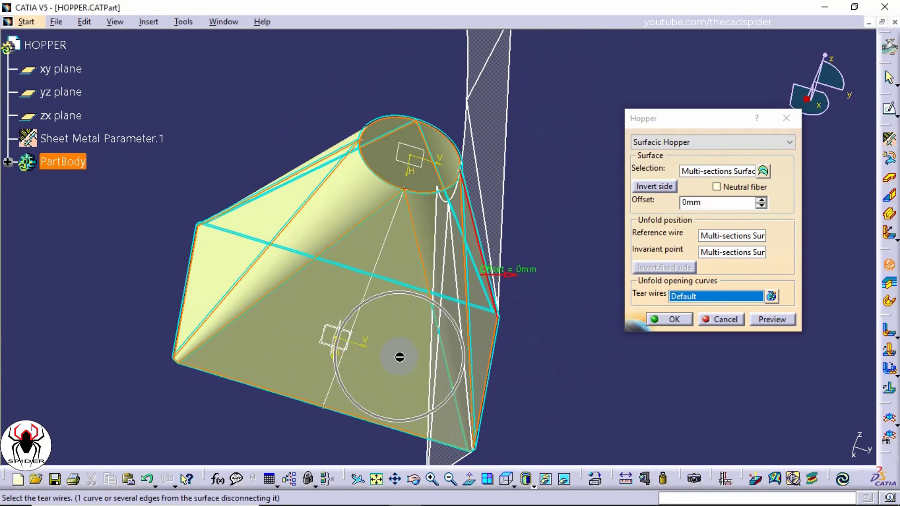
click(675, 298)
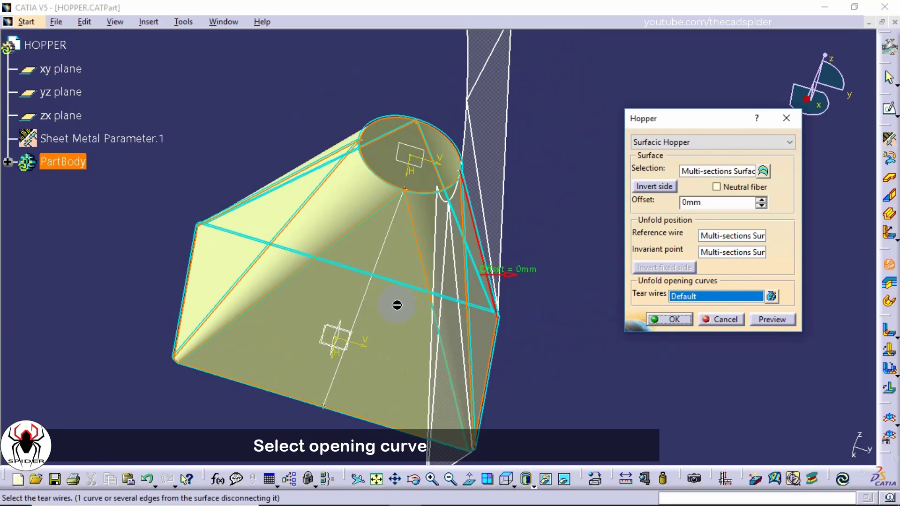
click(364, 300)
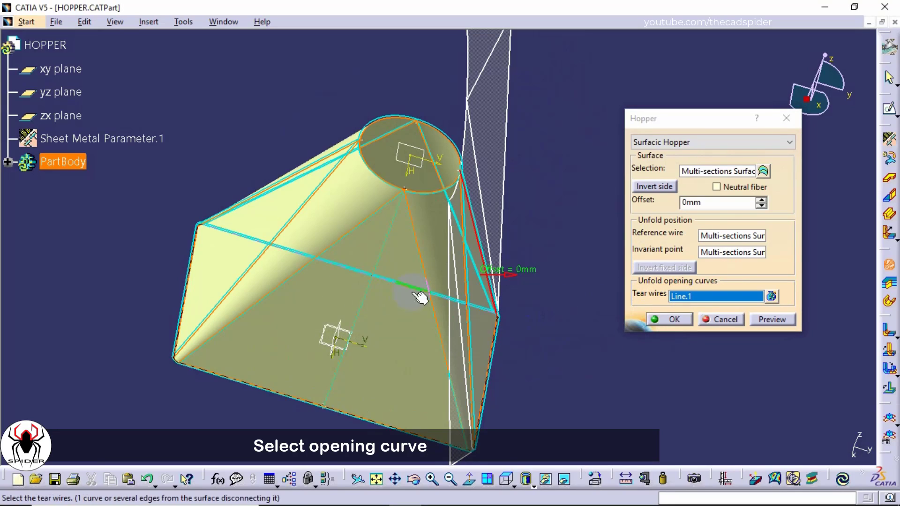
click(766, 319)
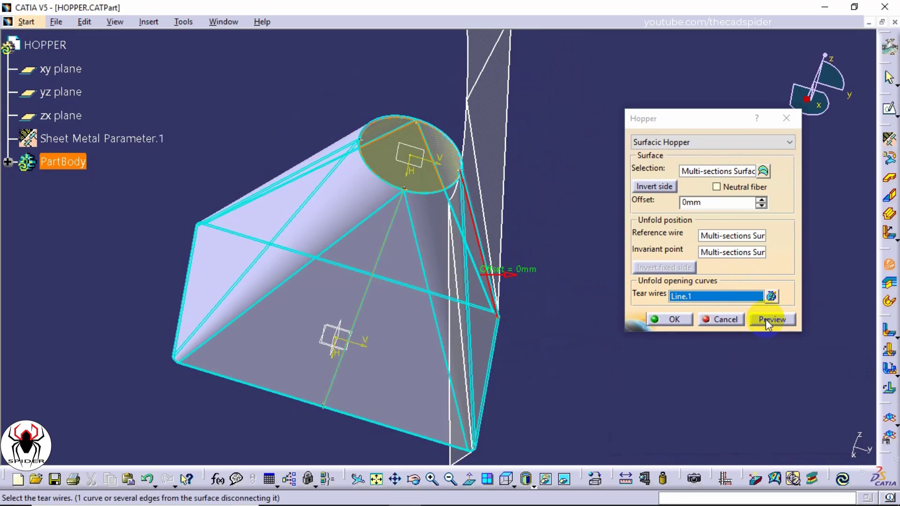
click(676, 319)
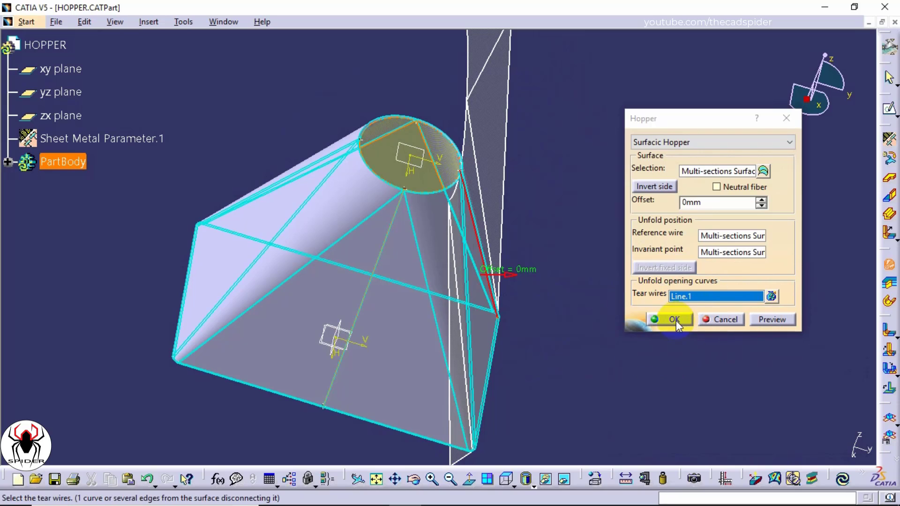
- Unfold the hopper into its flat pattern and view the whole developed sheet
ctrl+middle_drag(592, 207, 458, 316)
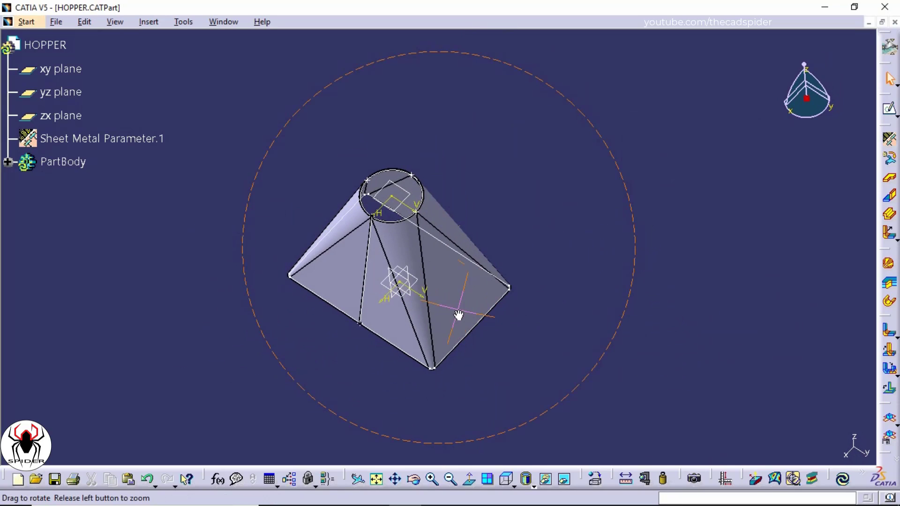
middle_drag(405, 350, 463, 316)
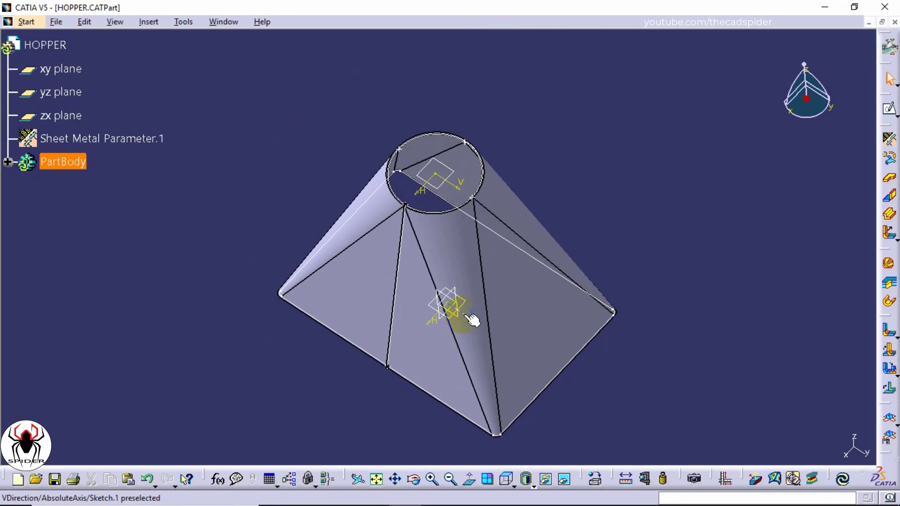
click(148, 22)
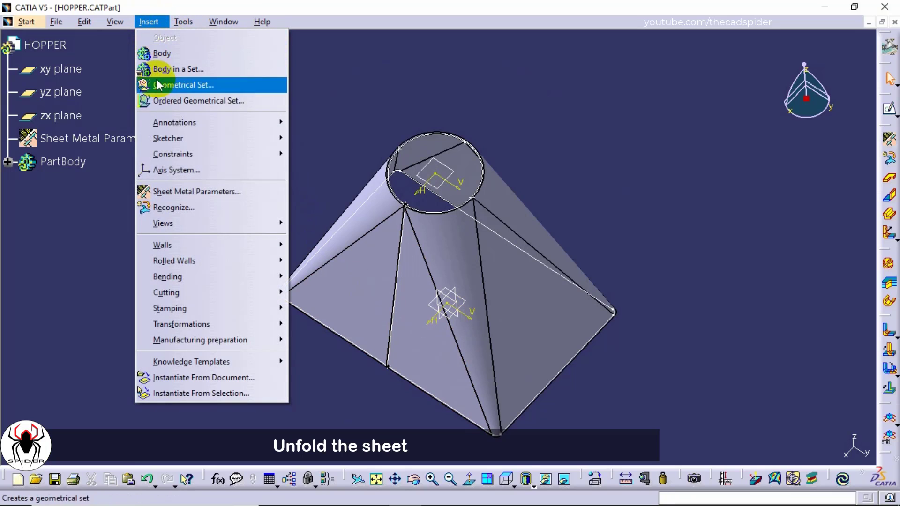
mouse_move(242, 227)
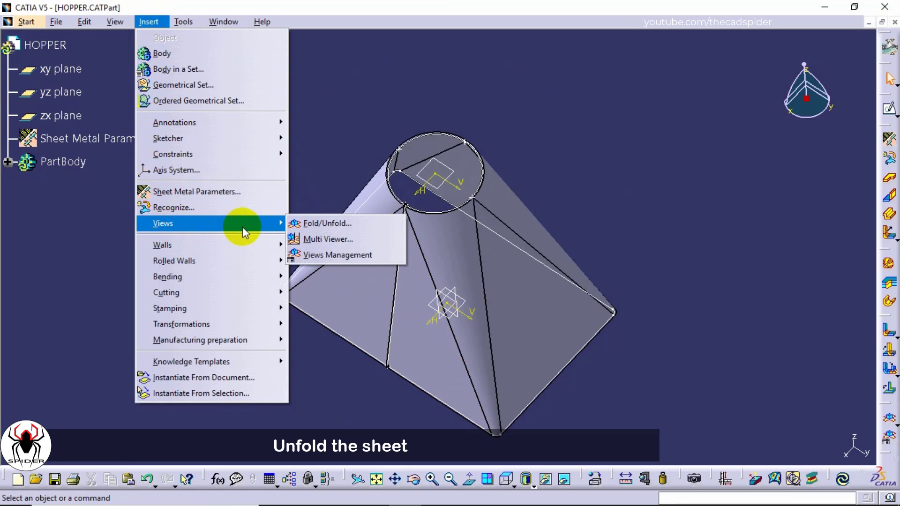
click(312, 228)
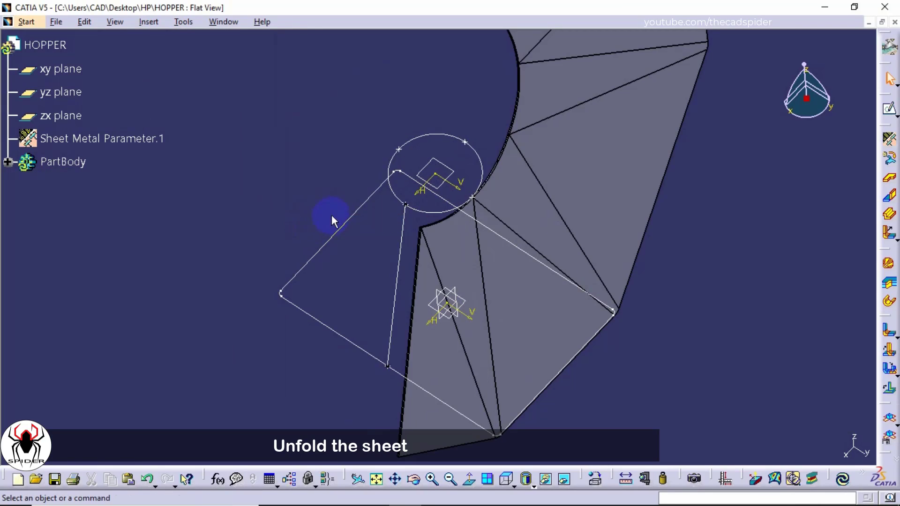
ctrl+middle_drag(331, 217, 342, 298)
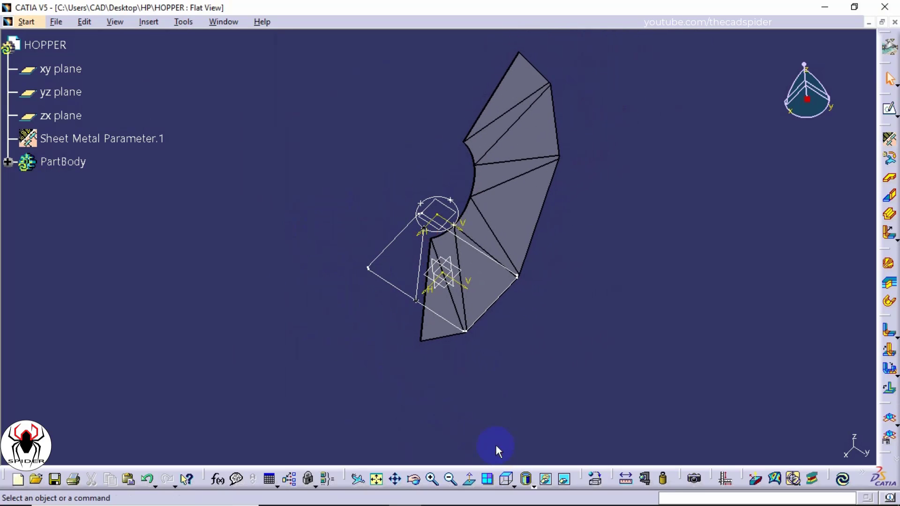
middle_drag(496, 444, 623, 395)
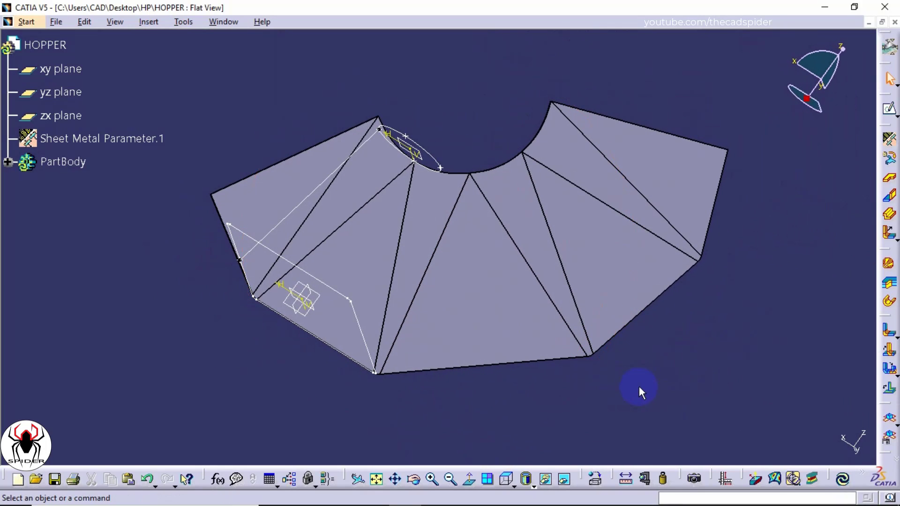
- Fold the hopper back into its 3D shape and show it in isometric view
click(8, 162)
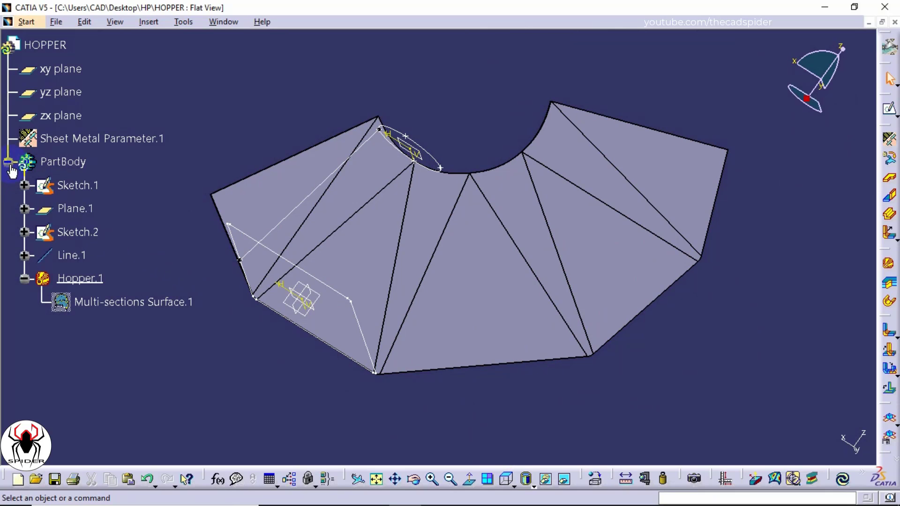
click(147, 23)
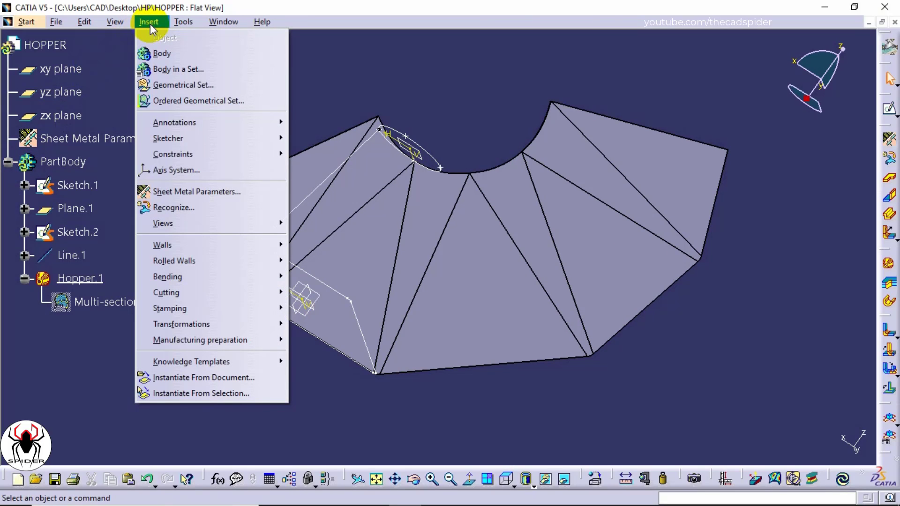
click(155, 228)
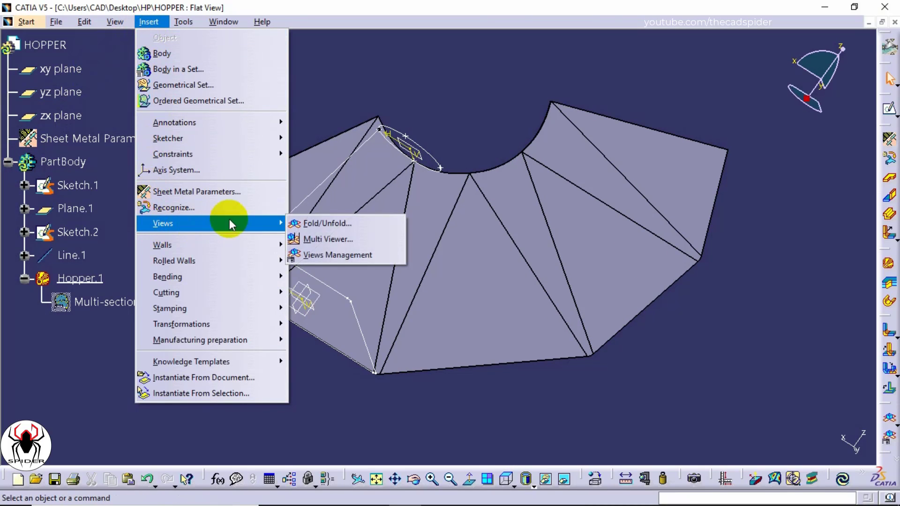
click(305, 224)
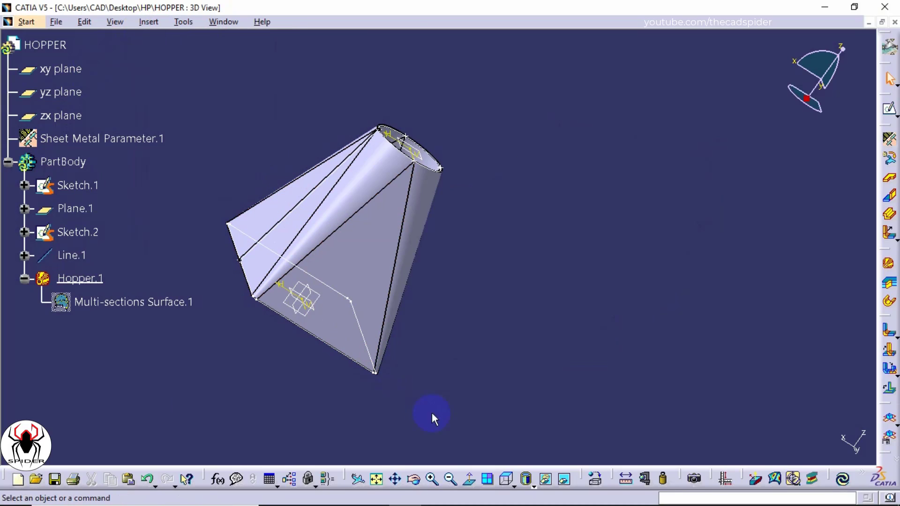
click(513, 486)
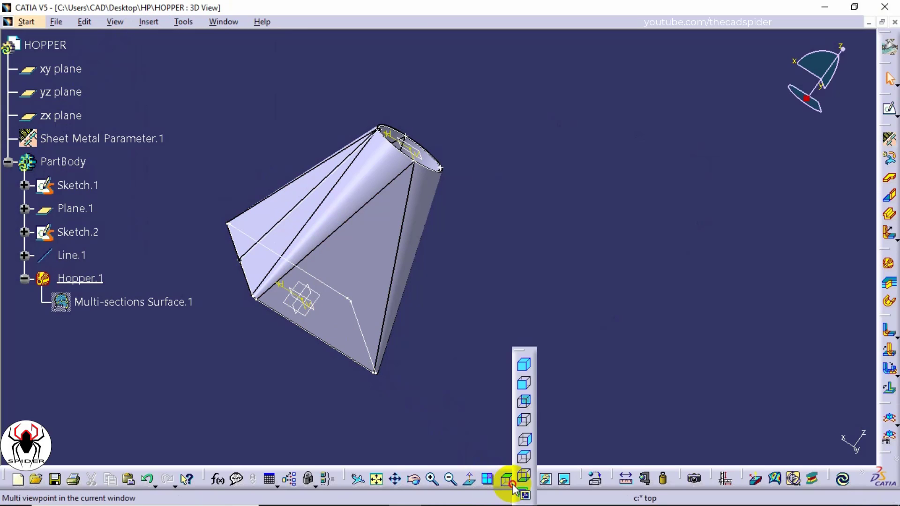
click(525, 368)
middle_drag(542, 337, 612, 245)
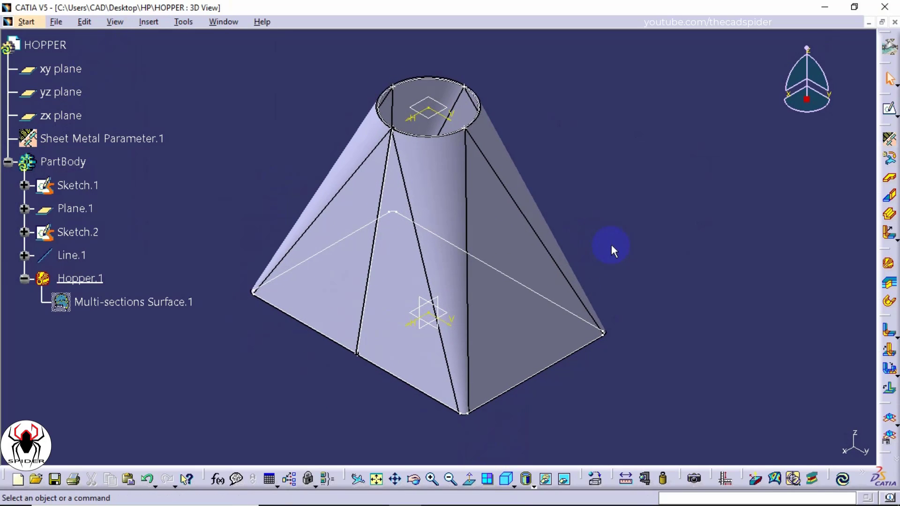
- Hide Sketch.1, Plane.1, Sketch.2 and Line.1 so only the hopper geometry is displayed
click(89, 186)
ctrl+click(90, 233)
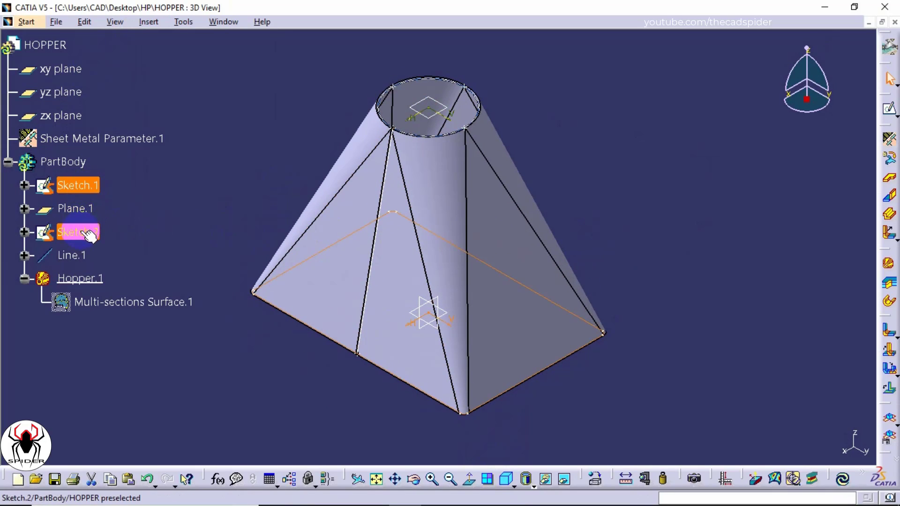
ctrl+click(91, 211)
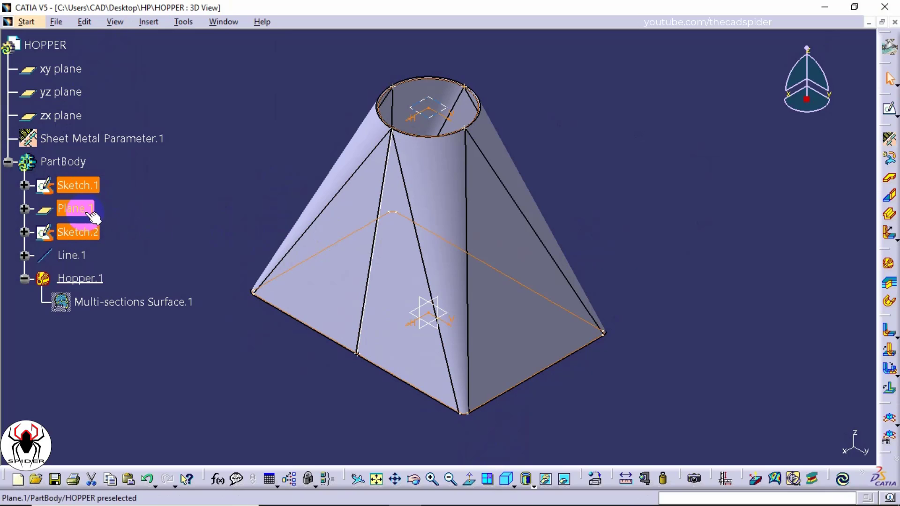
right_click(85, 256)
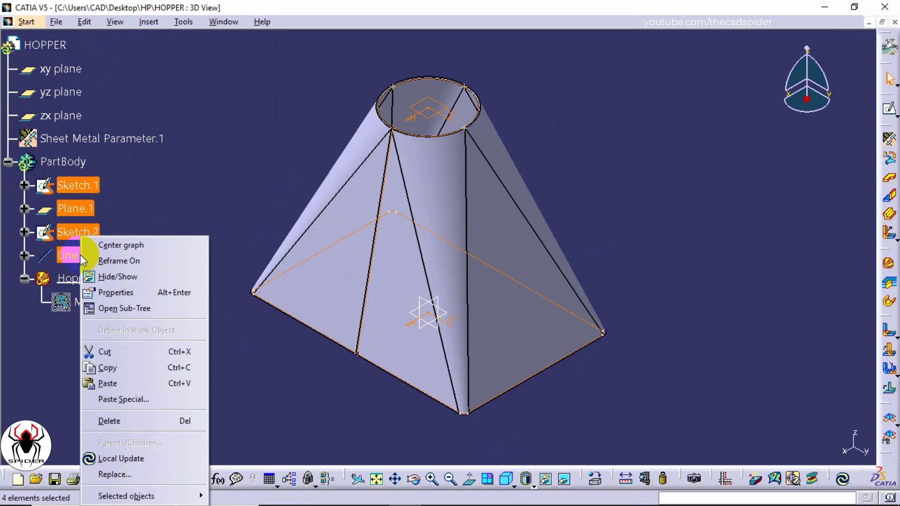
click(113, 276)
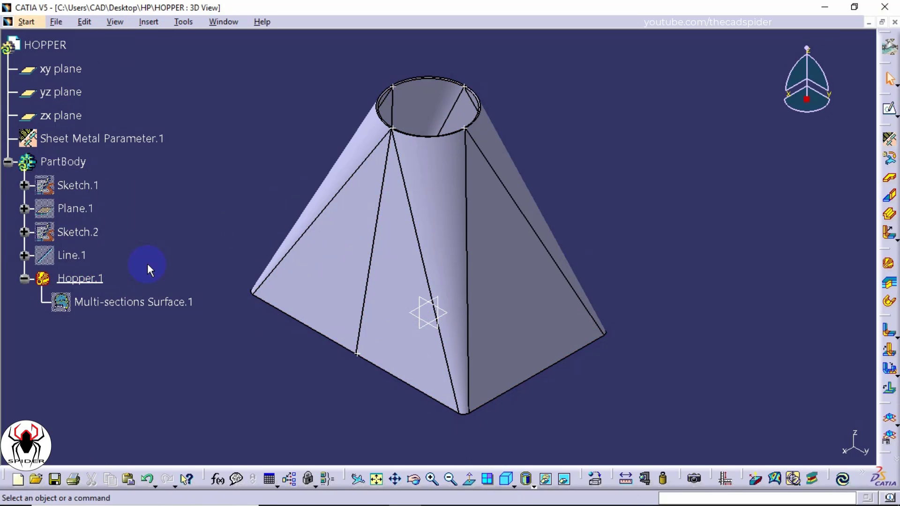
- On the yz plane, sketch a centered rectangle about 22 mm wide around the tear line's midpoint, extending past the hopper's top and bottom
click(889, 110)
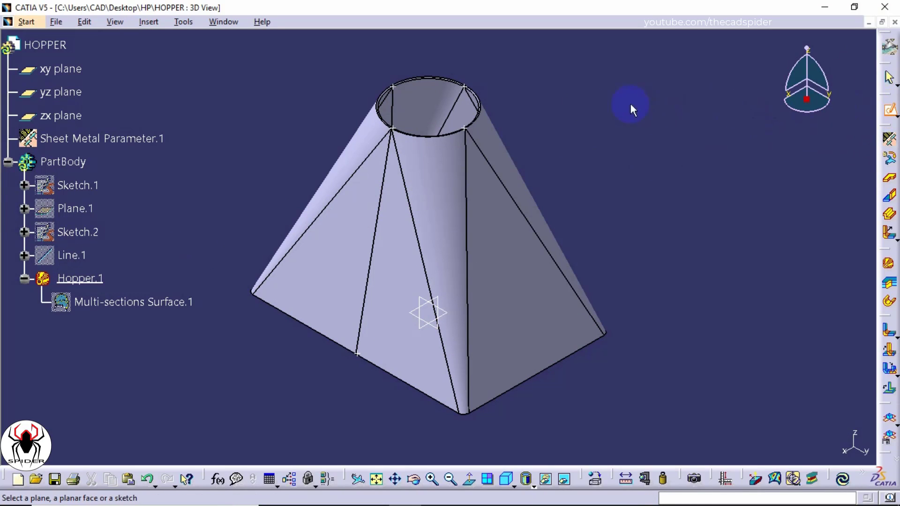
click(70, 93)
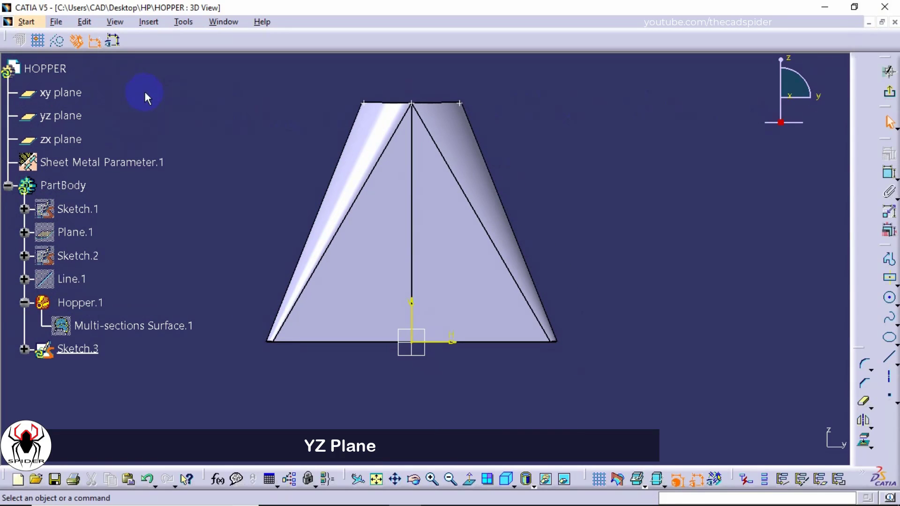
middle_drag(227, 170, 267, 217)
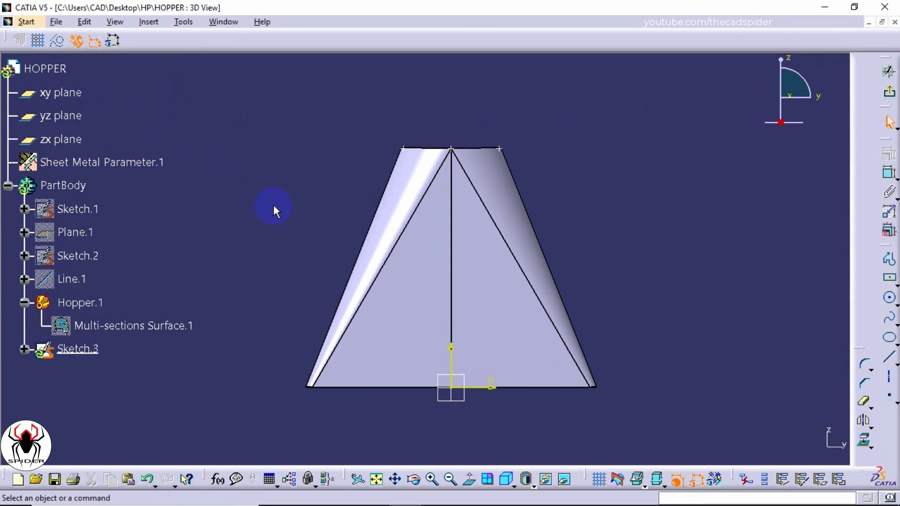
click(895, 282)
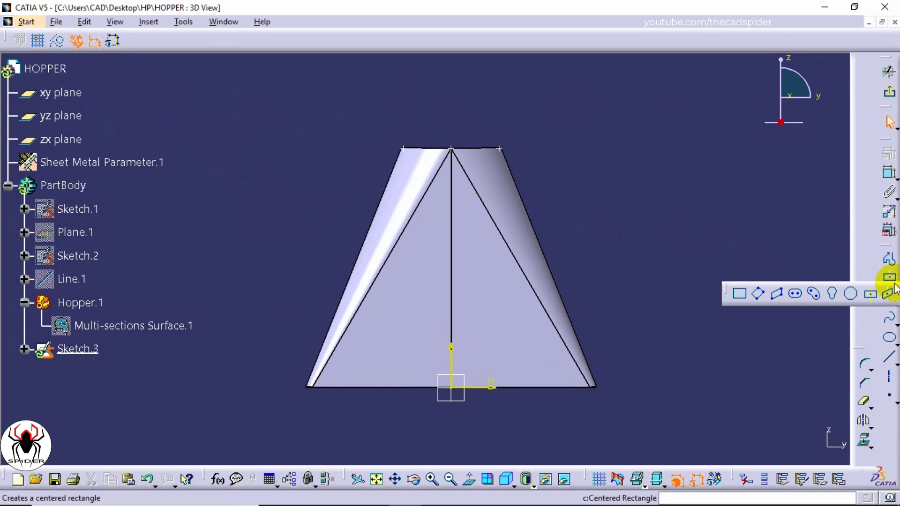
click(871, 294)
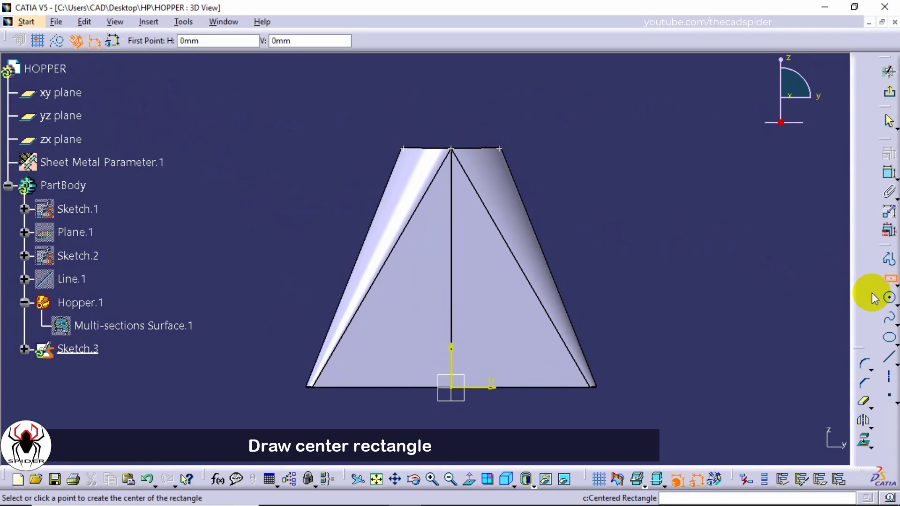
click(451, 268)
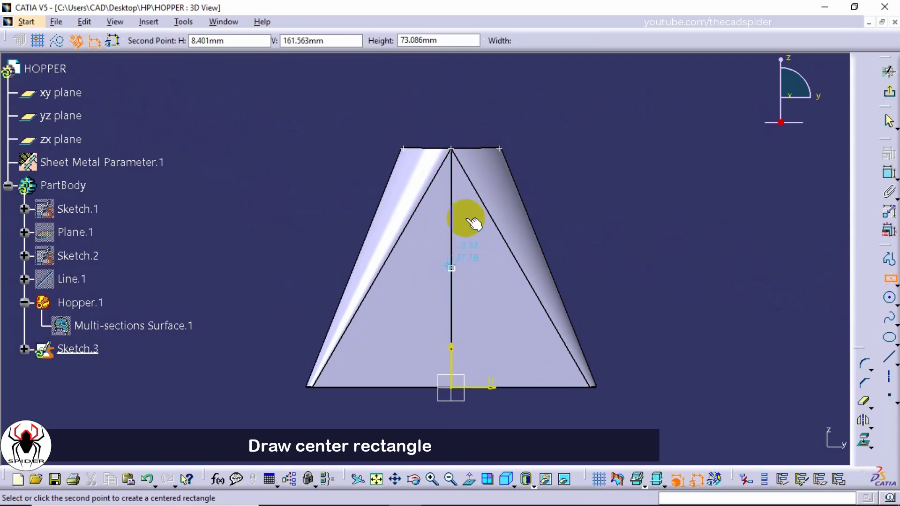
click(462, 107)
click(513, 117)
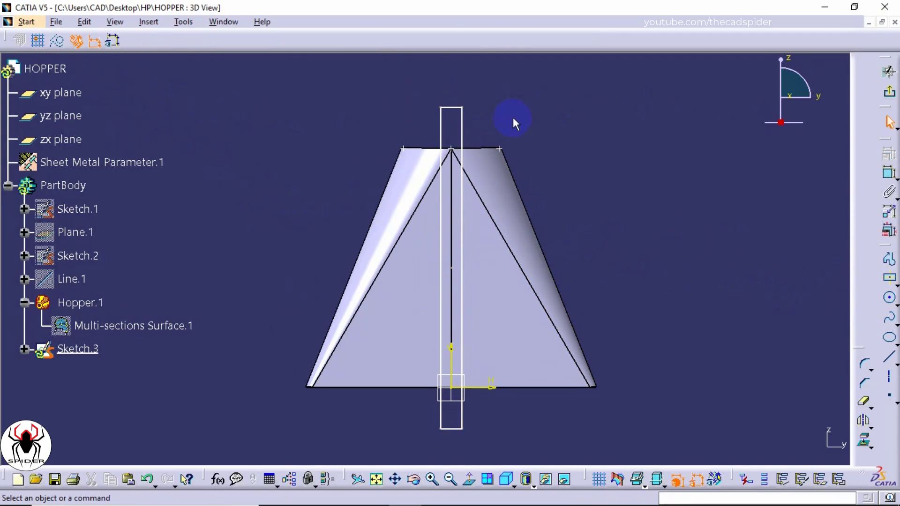
- Dimension the narrow rectangle's width, set it to 3 mm and exit the sketch
click(888, 173)
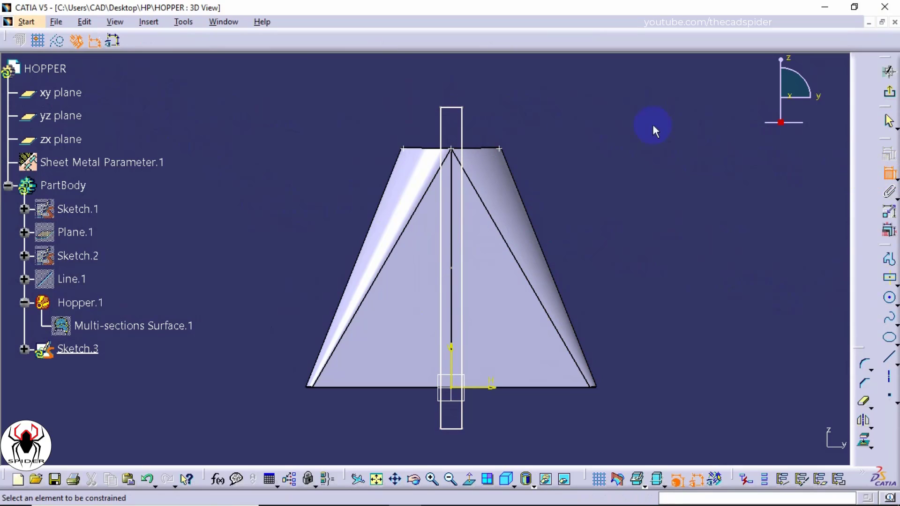
click(452, 108)
click(516, 87)
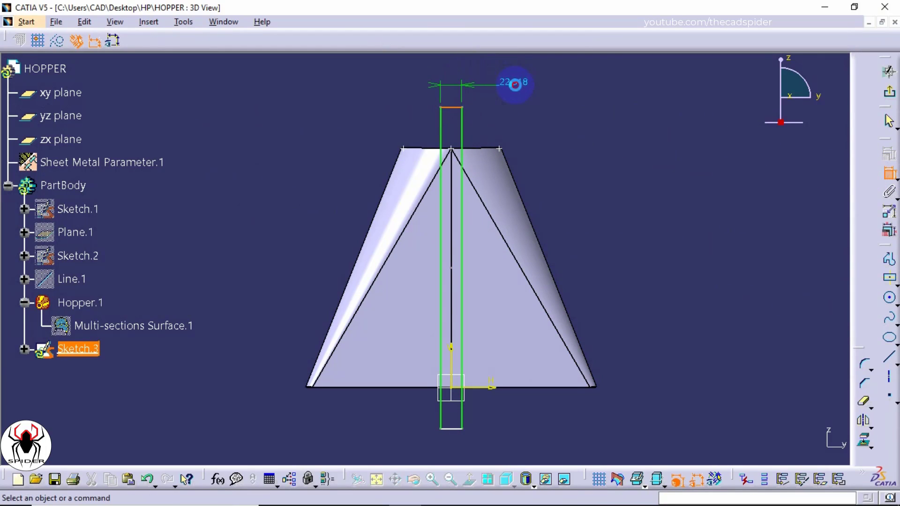
double_click(514, 83)
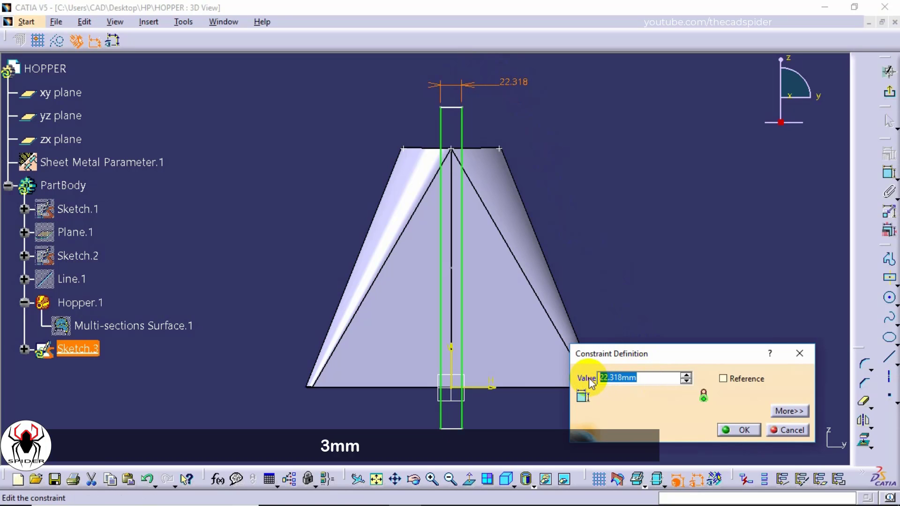
text(3)
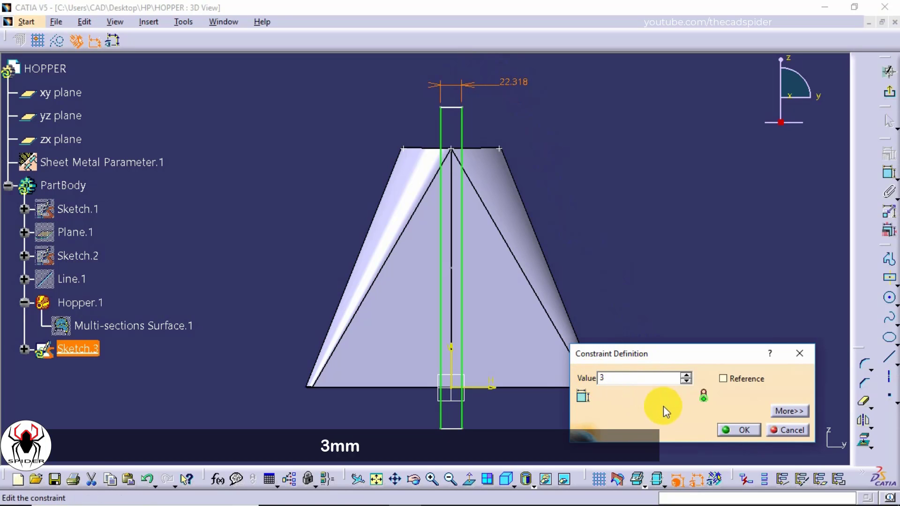
click(732, 430)
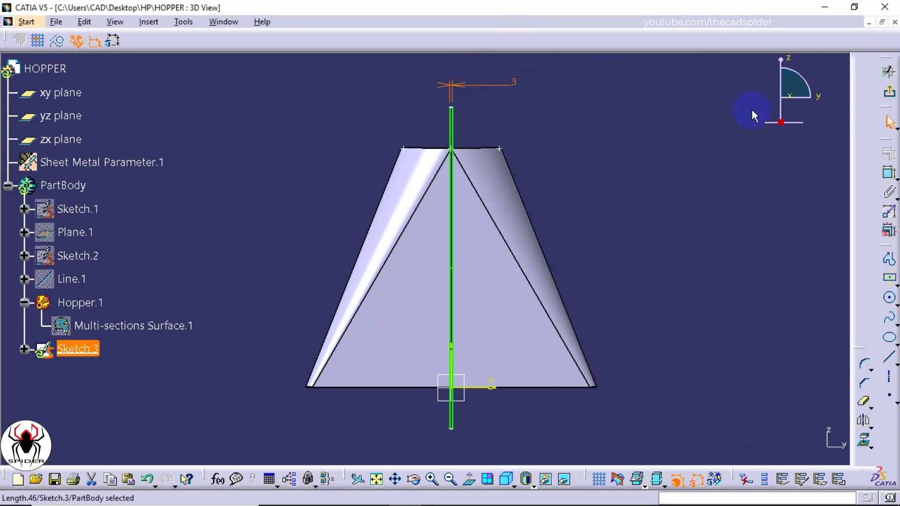
click(887, 98)
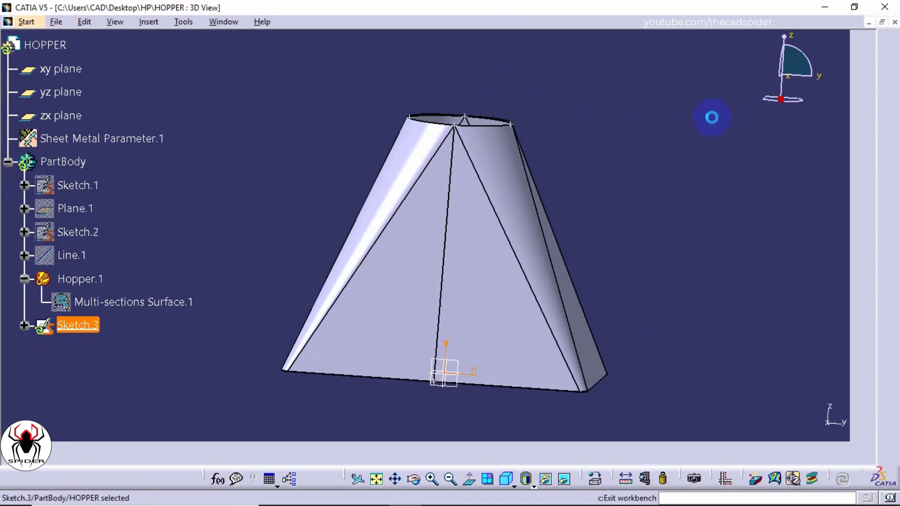
mouse_move(648, 122)
middle_down()
mouse_move(605, 123)
mouse_move(599, 100)
middle_up()
click(595, 99)
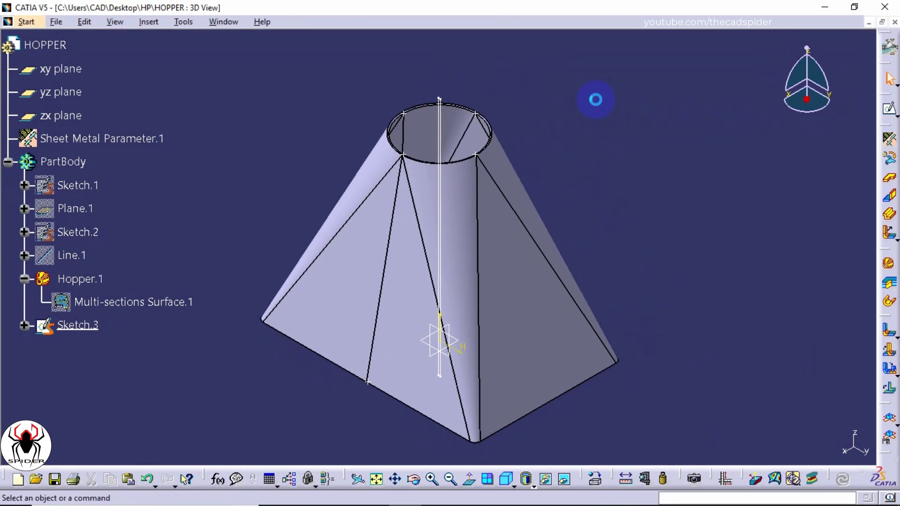
- Start a Cut Out on the hopper with the narrow 3 mm wide rectangle sketch as its profile
click(156, 25)
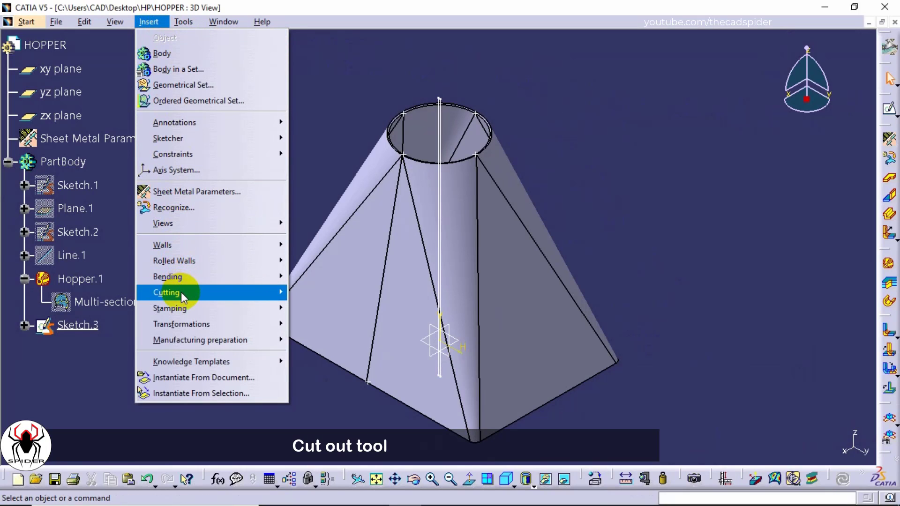
mouse_move(180, 293)
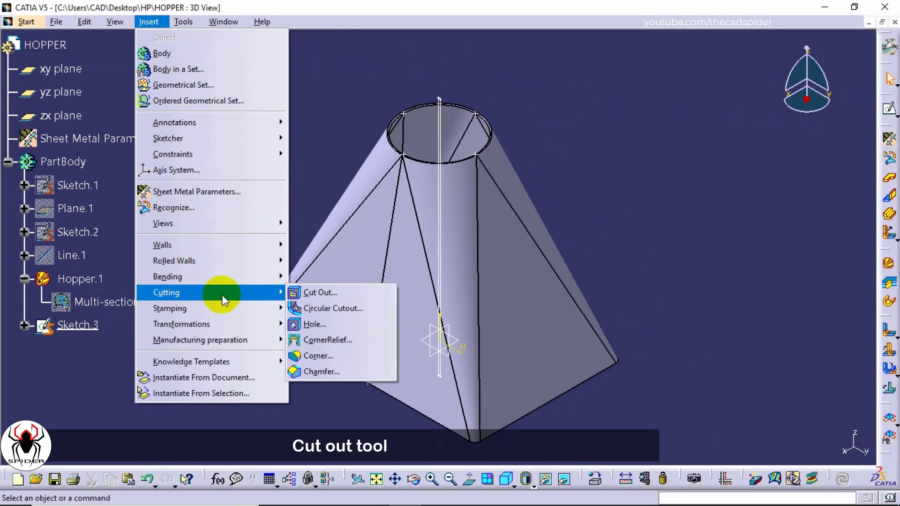
click(325, 296)
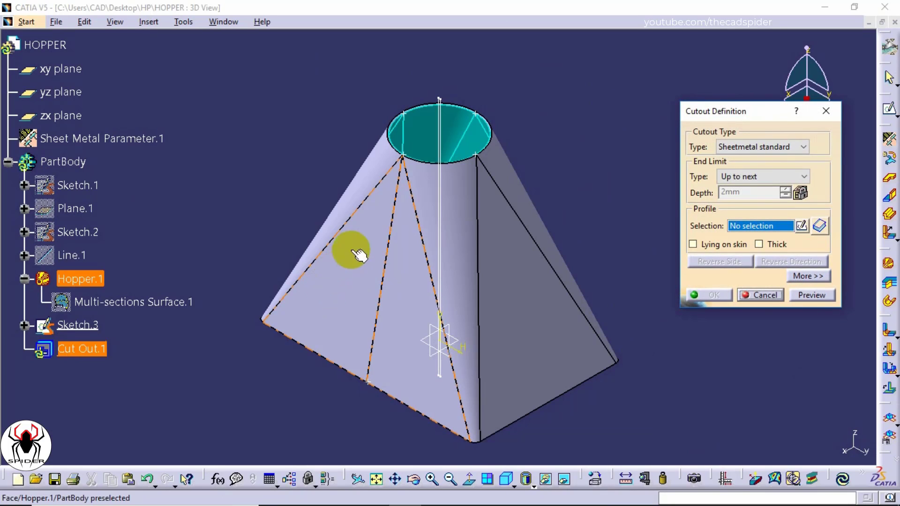
click(451, 145)
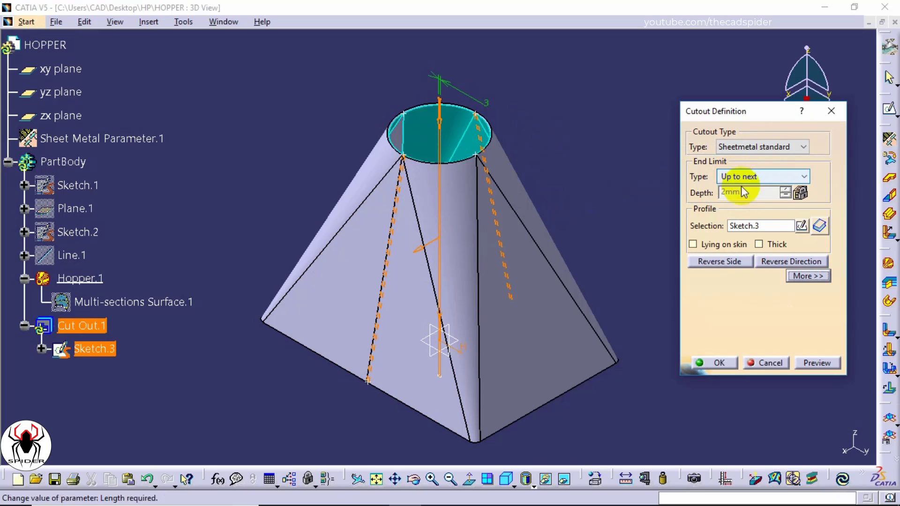
- Set the cutout's start limit to a 0 mm dimension and its end limit to Up to next, and create the cut
click(803, 276)
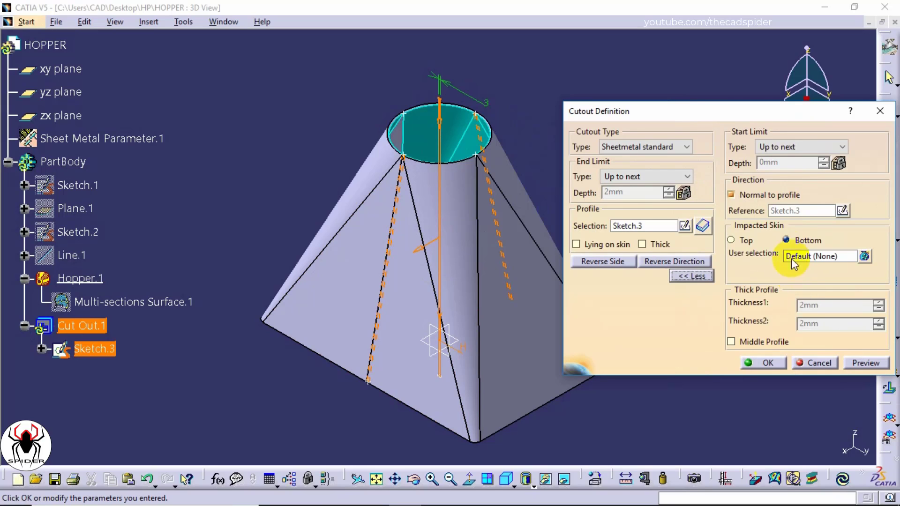
click(769, 146)
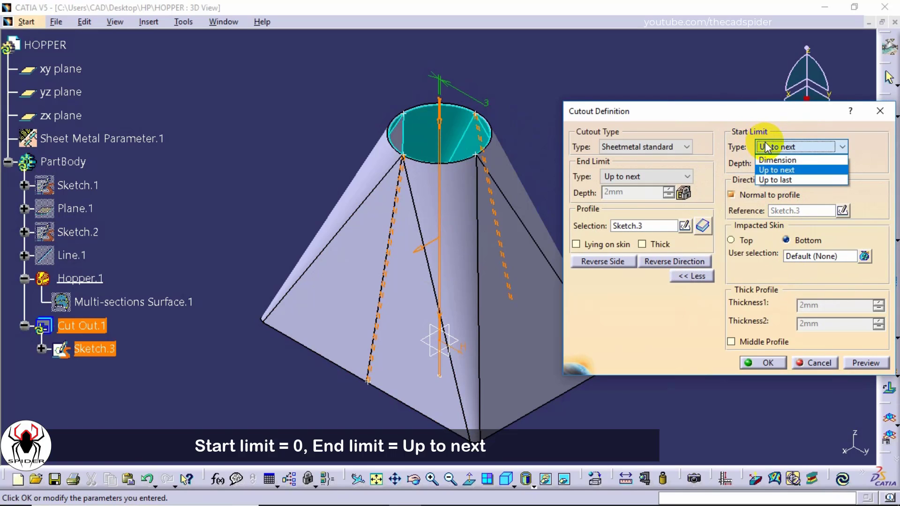
click(782, 163)
drag(783, 163, 745, 169)
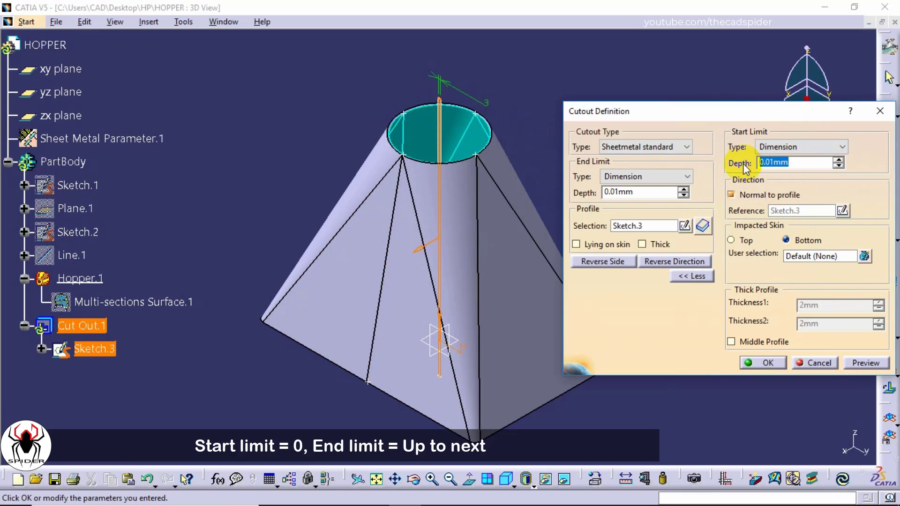
text(0)
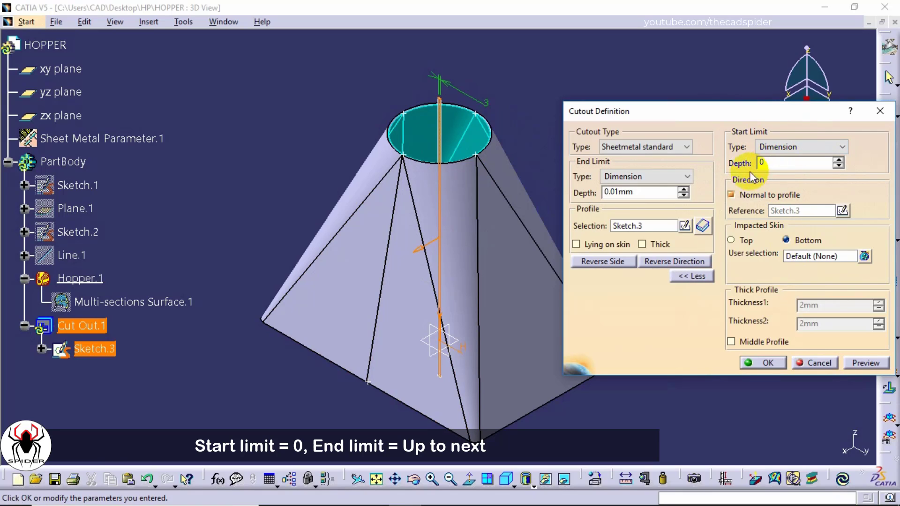
click(642, 181)
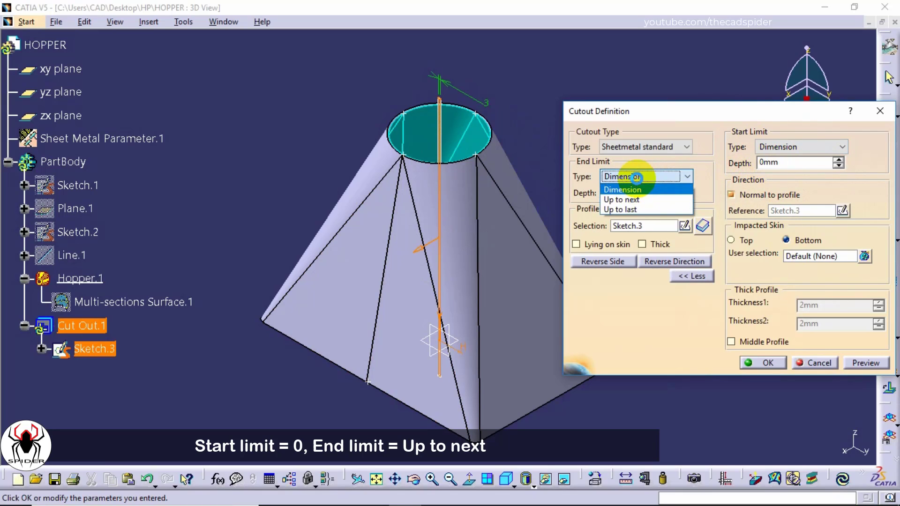
click(632, 200)
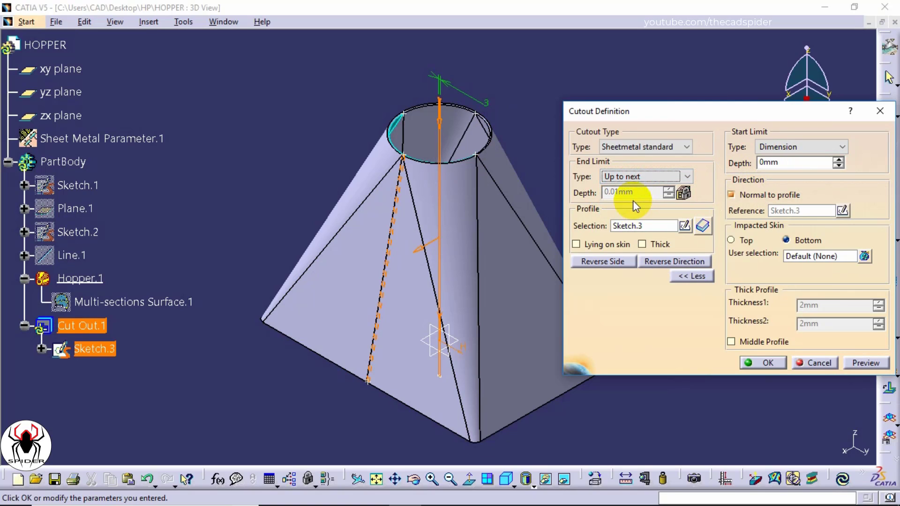
click(766, 363)
click(702, 340)
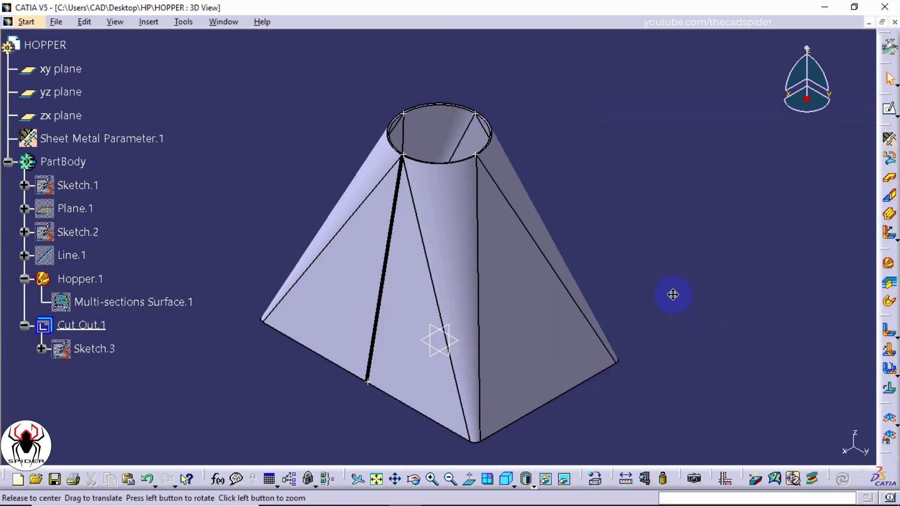
middle_drag(673, 296, 447, 265)
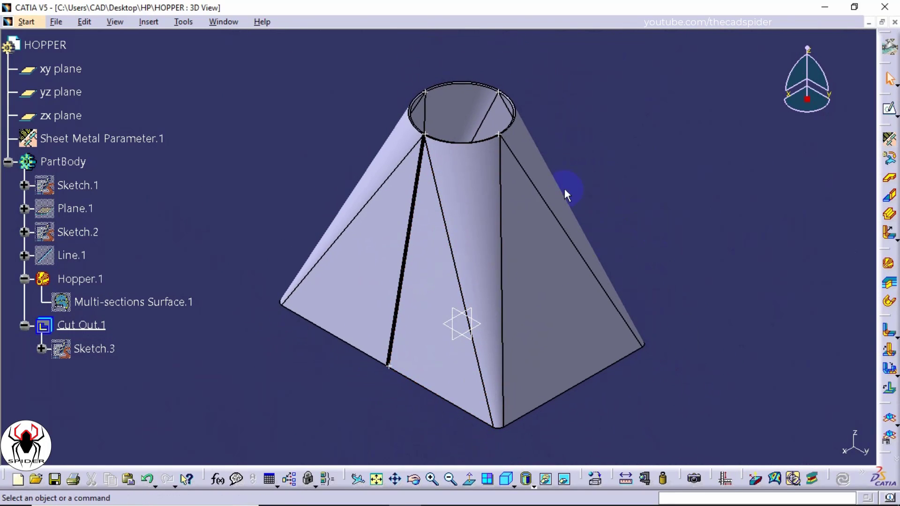
- Start a Flange on the hopper's short bottom edge on the positive y side and set its length to 30 mm
click(151, 22)
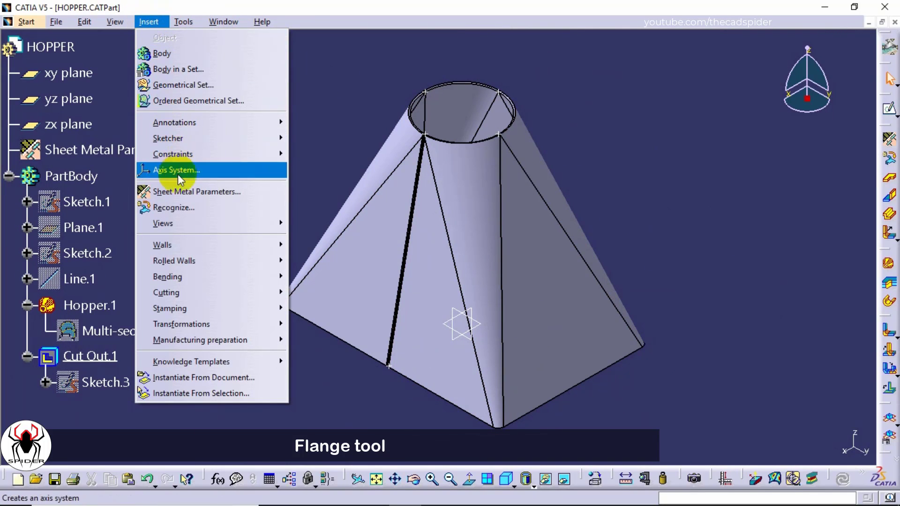
mouse_move(198, 245)
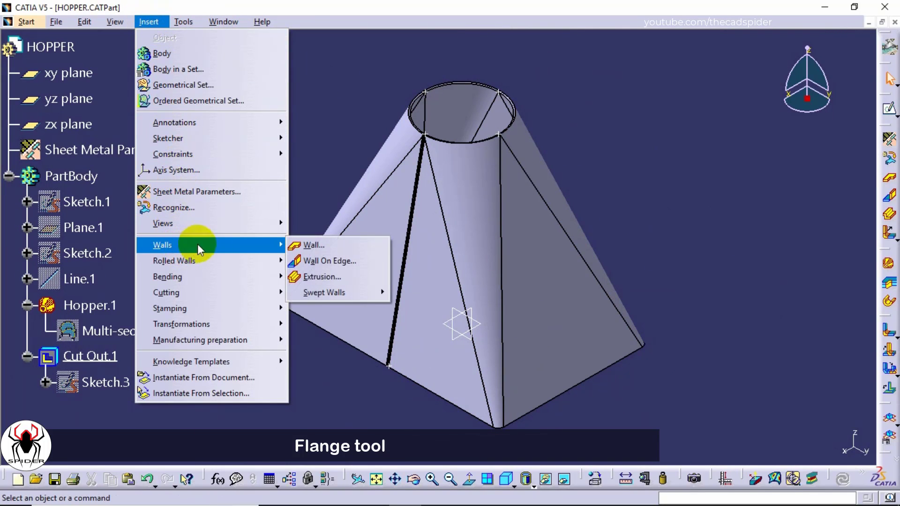
mouse_move(336, 295)
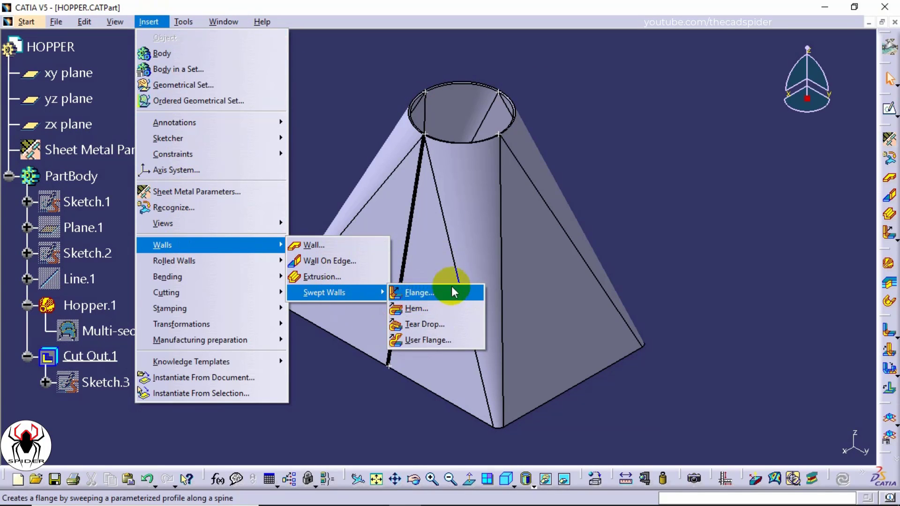
click(890, 232)
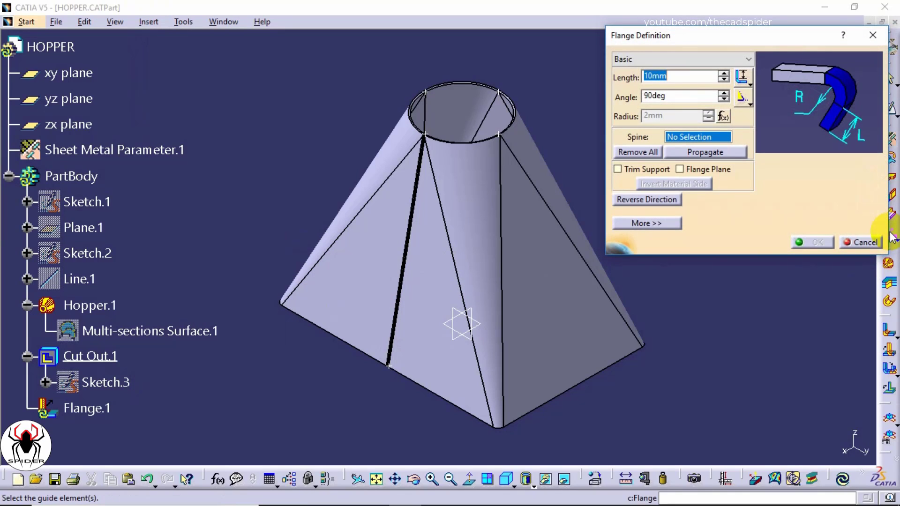
click(603, 374)
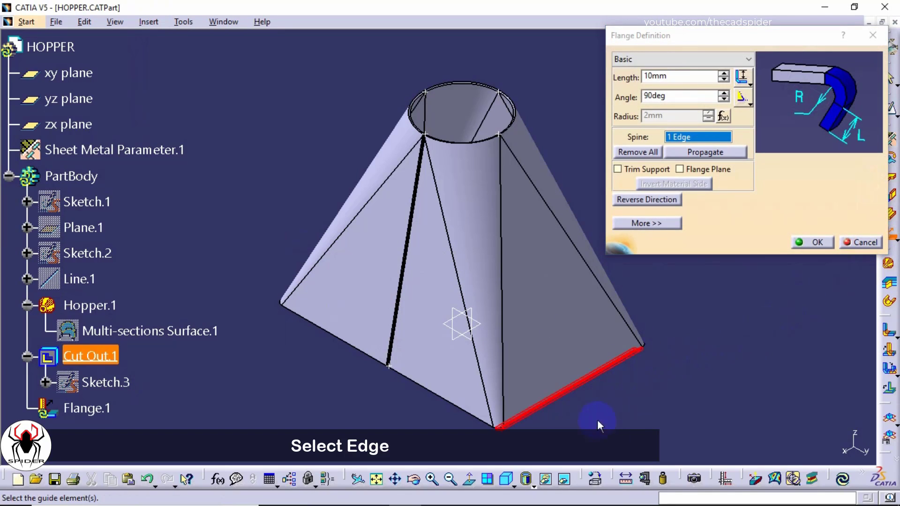
click(525, 479)
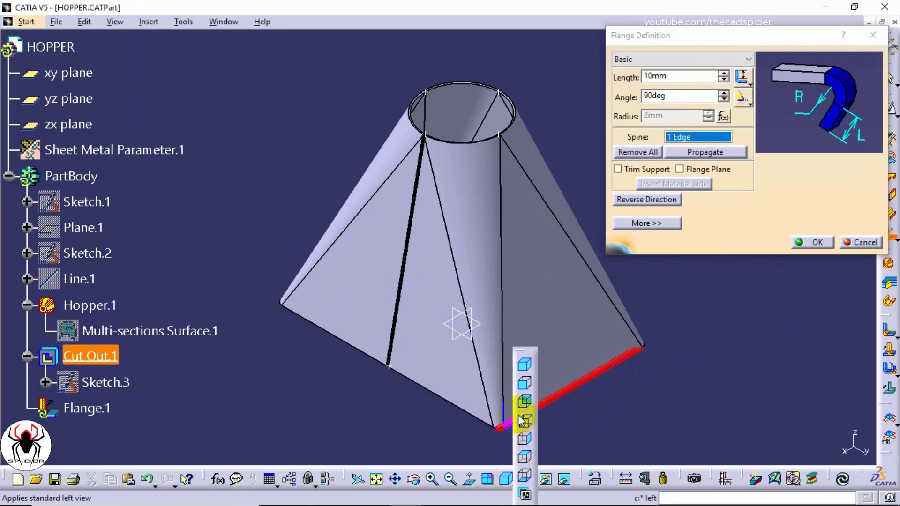
click(524, 383)
middle_drag(637, 415, 567, 206)
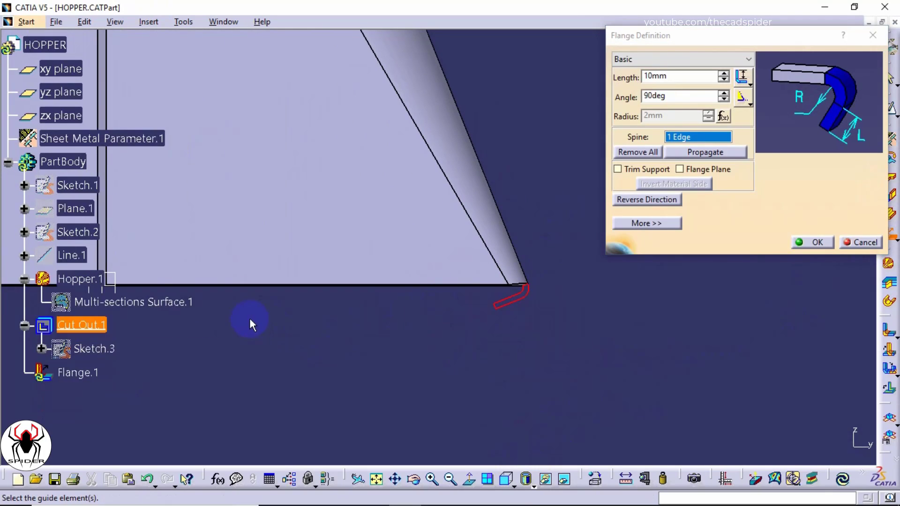
middle_drag(341, 338, 542, 239)
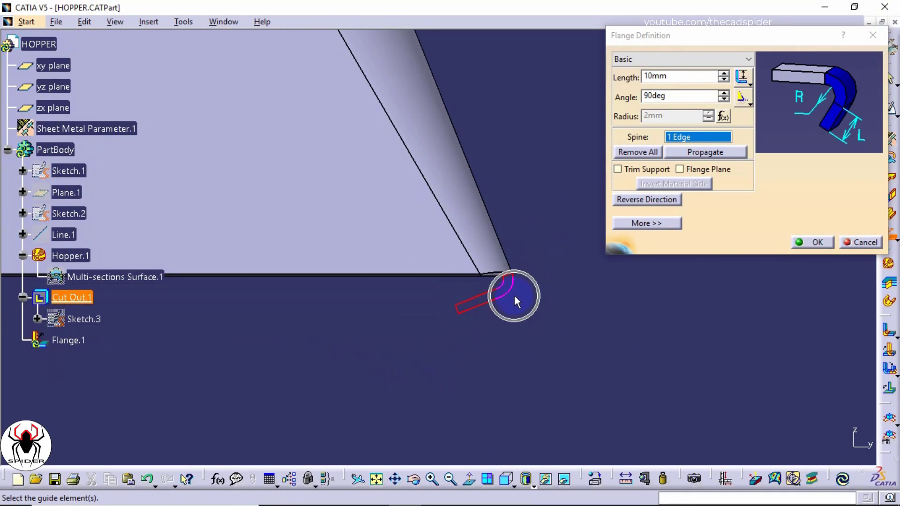
drag(669, 76, 630, 80)
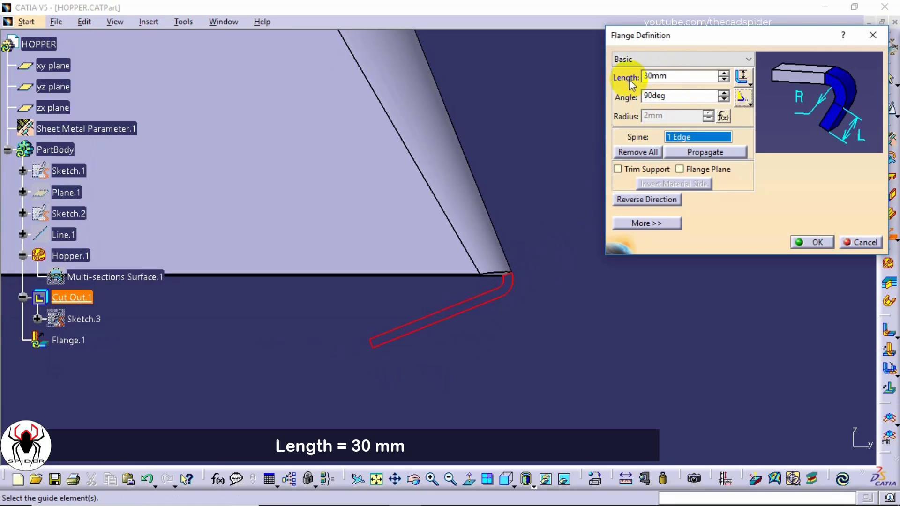
- Drive the flange angle with a Measure Between taken from the sloping face above the edge to the zx plane
drag(675, 95, 633, 96)
right_click(660, 99)
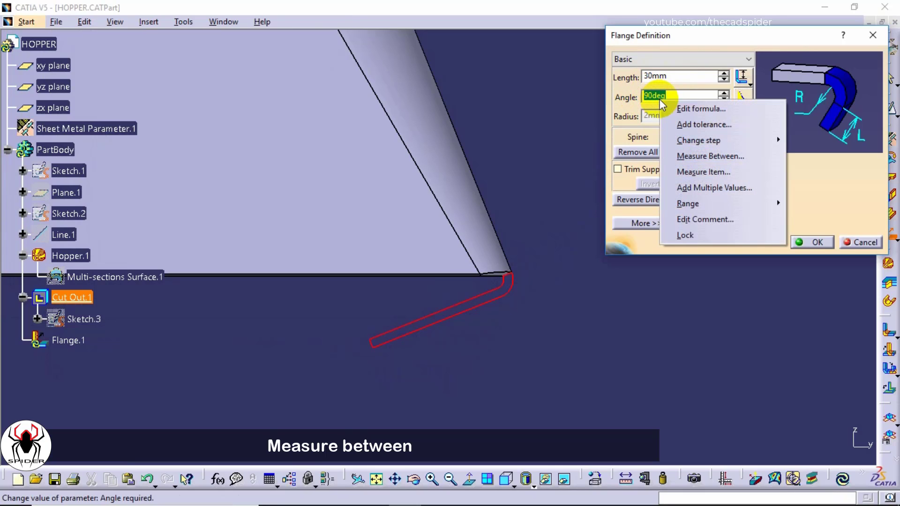
click(689, 156)
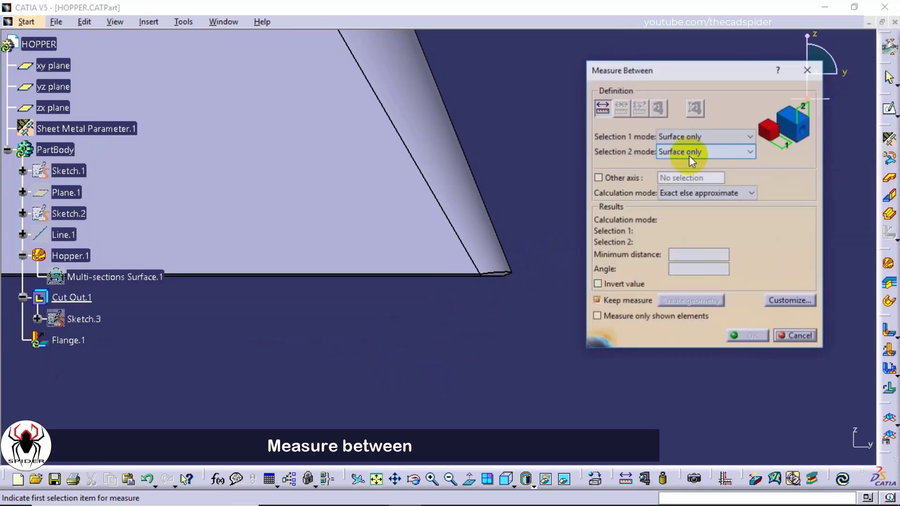
mouse_move(545, 101)
middle_down()
mouse_move(516, 124)
mouse_move(498, 207)
mouse_move(509, 169)
mouse_move(520, 228)
middle_up()
middle_drag(494, 173, 513, 252)
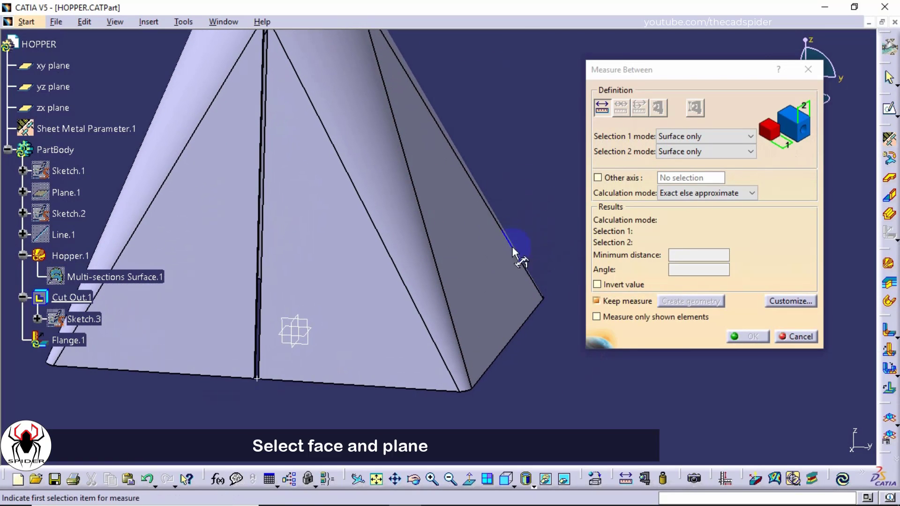
click(483, 284)
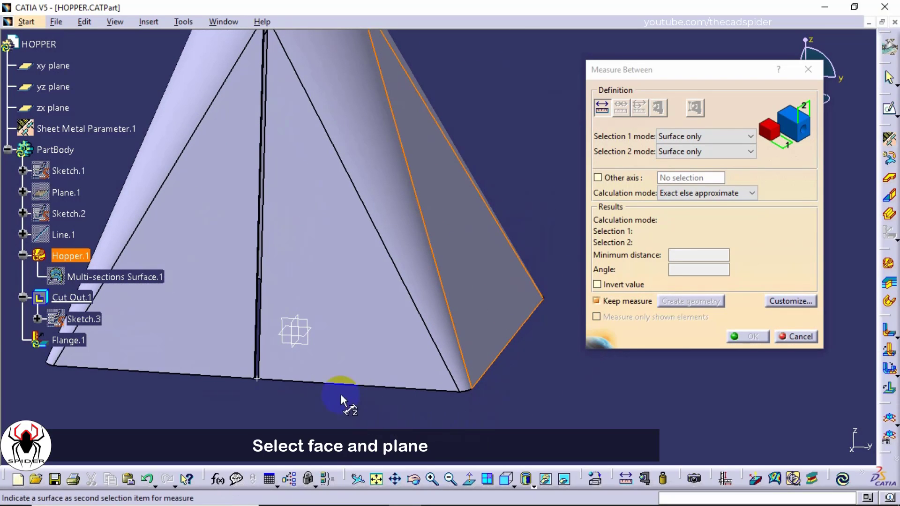
click(291, 345)
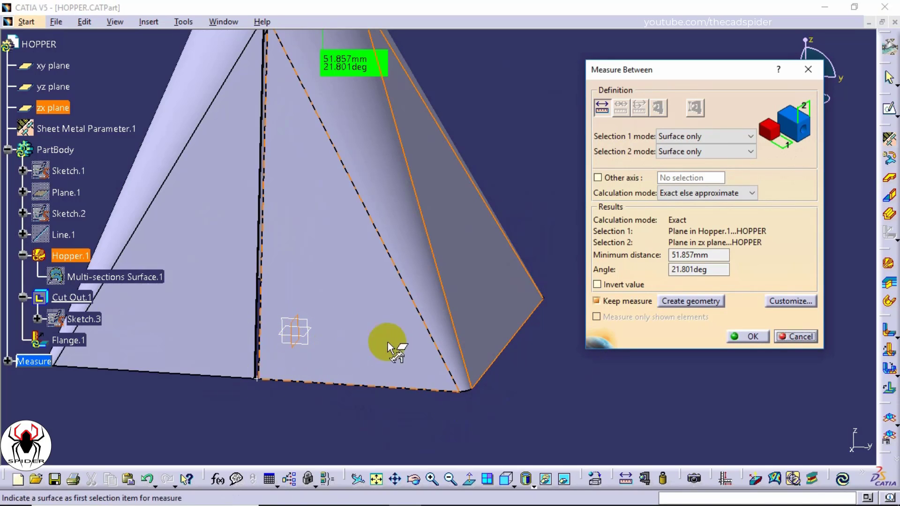
drag(717, 271, 667, 277)
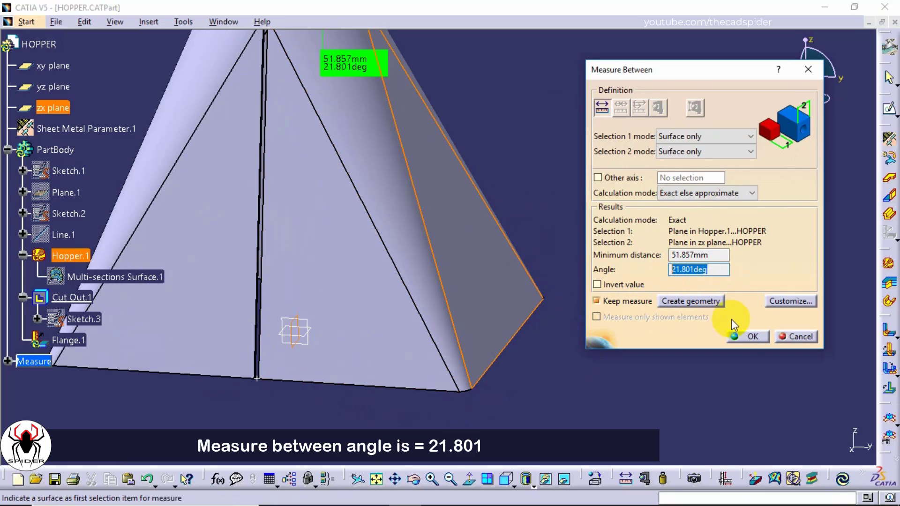
click(745, 340)
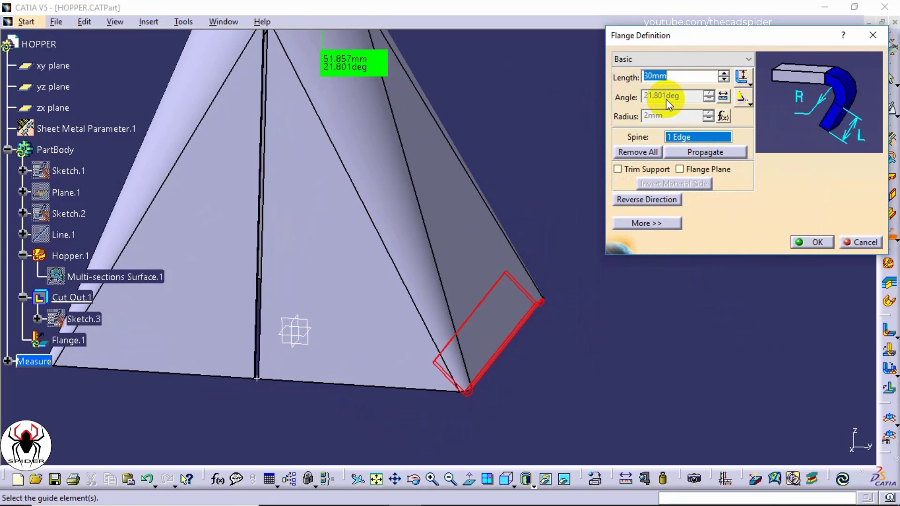
- Change the flange's angle type to outer so it points straight down, and create the flange
click(503, 478)
middle_drag(562, 380, 544, 264)
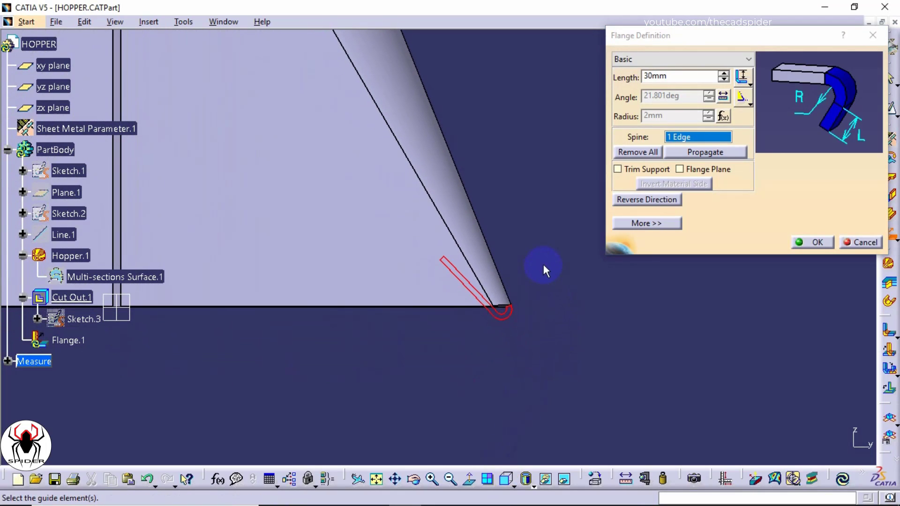
click(615, 198)
click(749, 103)
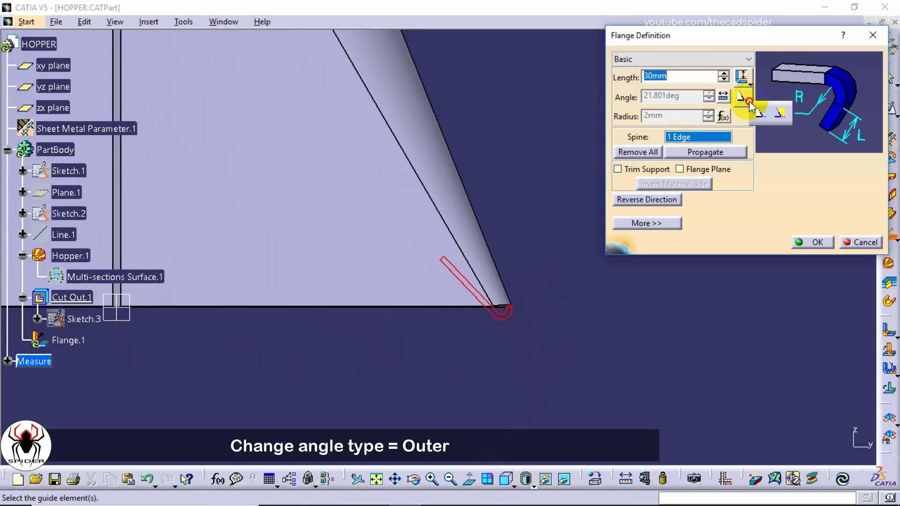
click(781, 114)
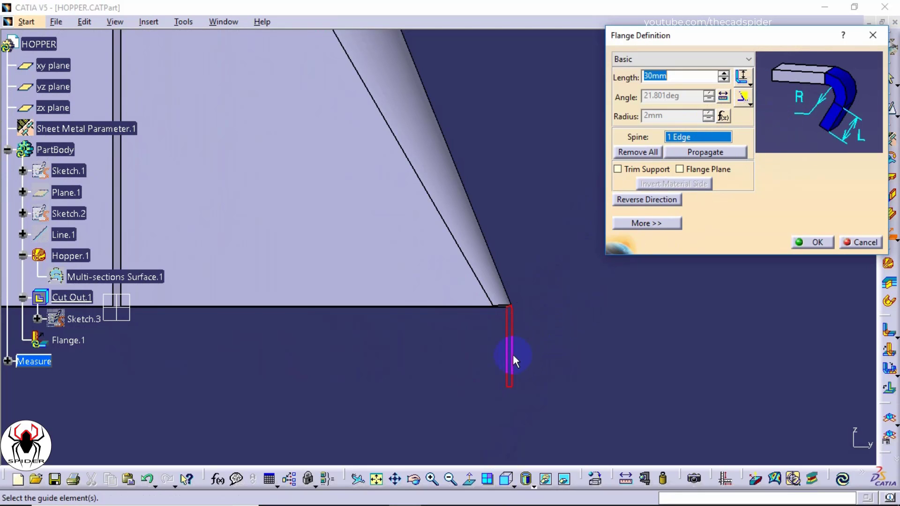
middle_drag(516, 355, 555, 214)
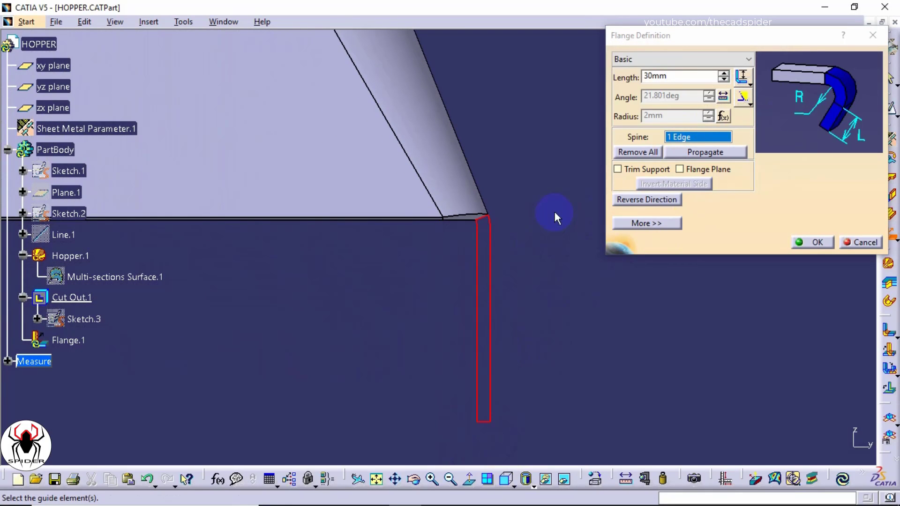
click(797, 242)
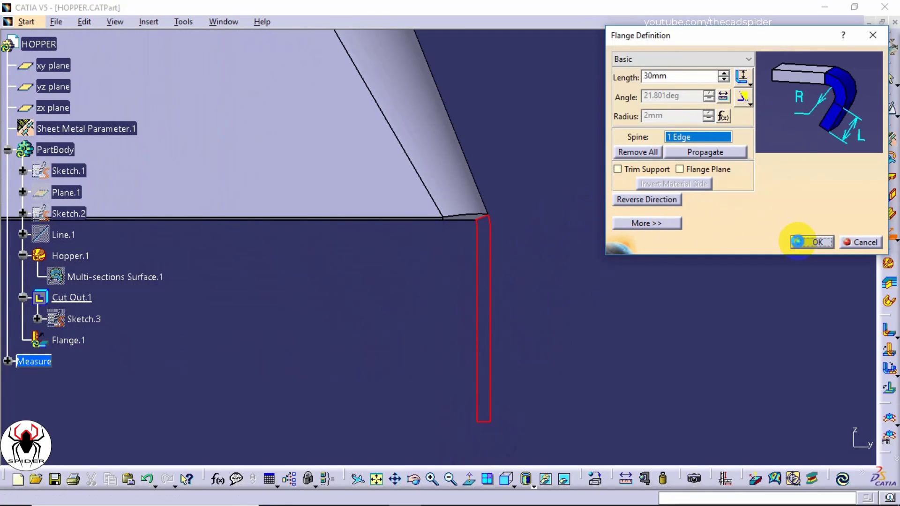
middle_drag(587, 140, 662, 312)
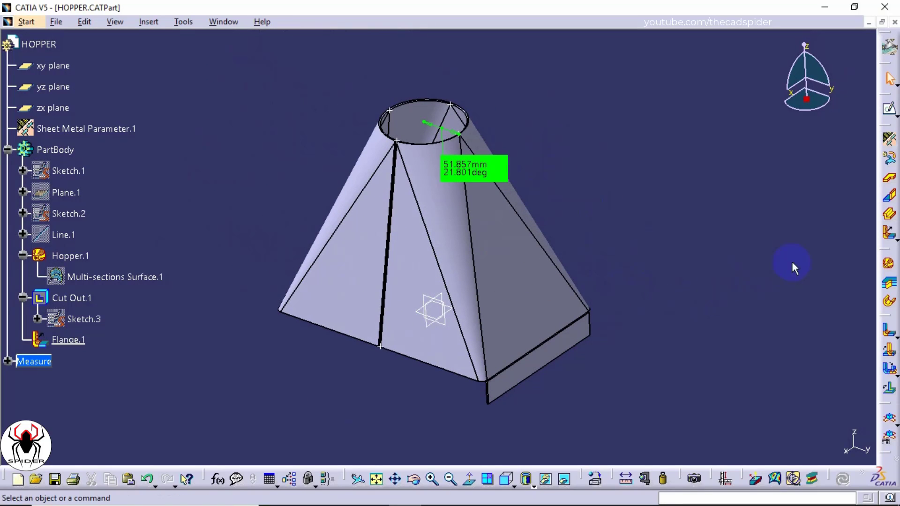
- Create a Flange on the hopper's short bottom edge on the negative y side with a 30 mm length and 21.801 deg angle
click(884, 234)
middle_drag(285, 379, 461, 221)
middle_drag(381, 434, 328, 328)
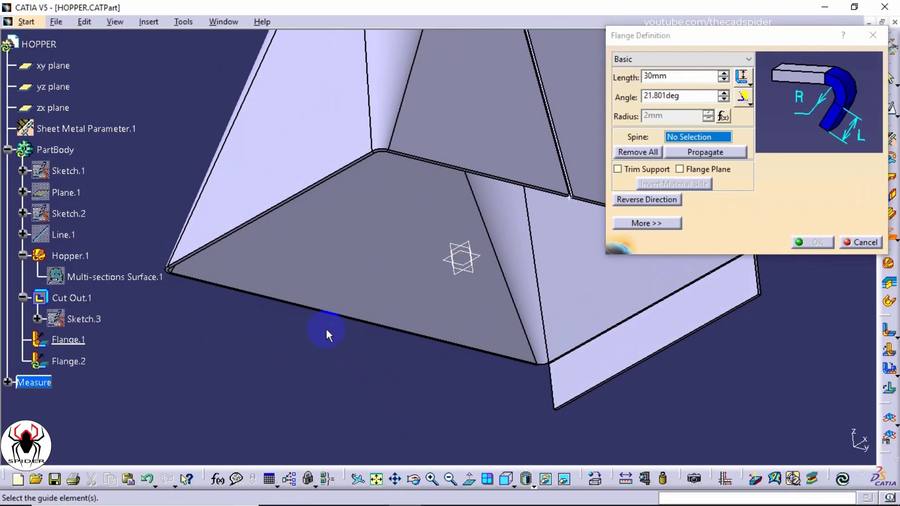
click(293, 197)
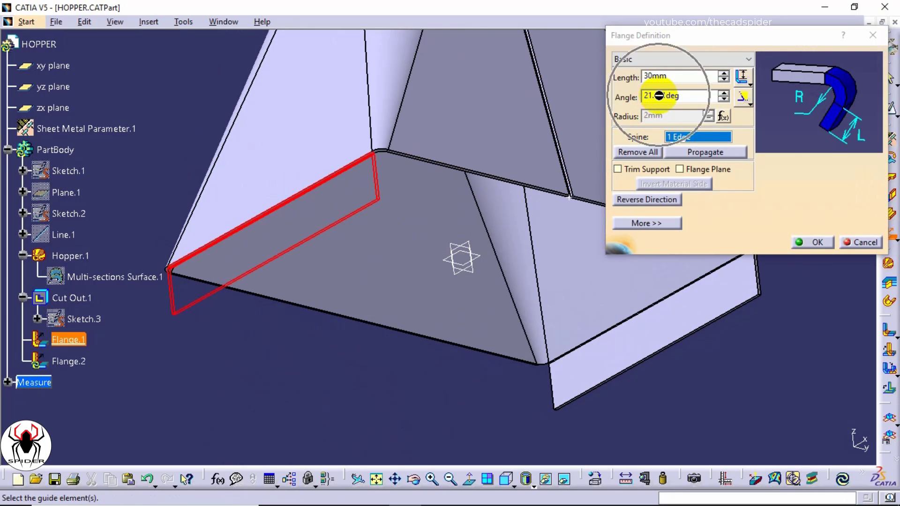
click(811, 241)
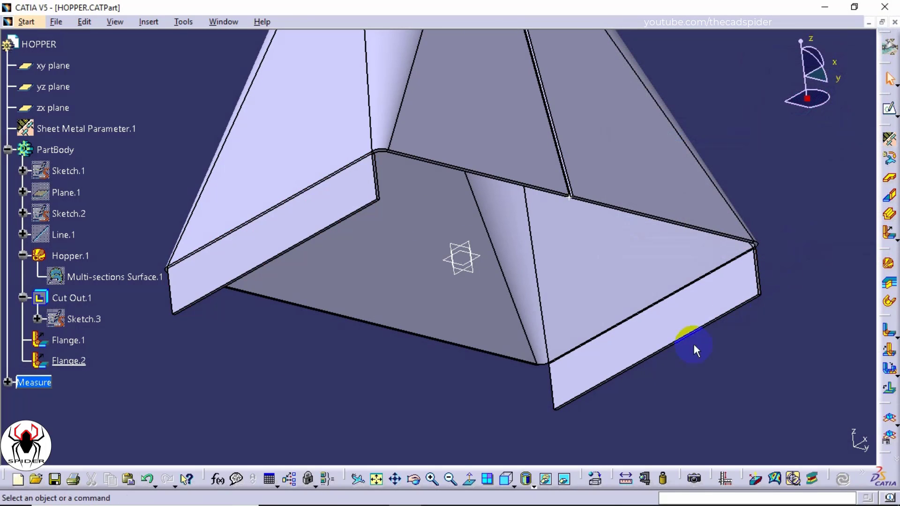
- Start a 30 mm Flange on the bottom edge of the split long side, on the positive y side of the gap
click(506, 479)
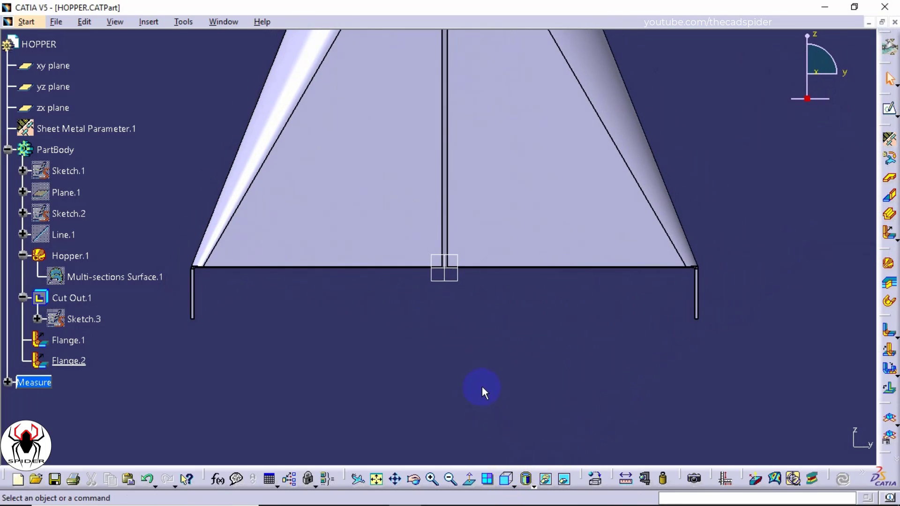
middle_drag(482, 388, 495, 419)
middle_drag(522, 161, 512, 309)
click(711, 240)
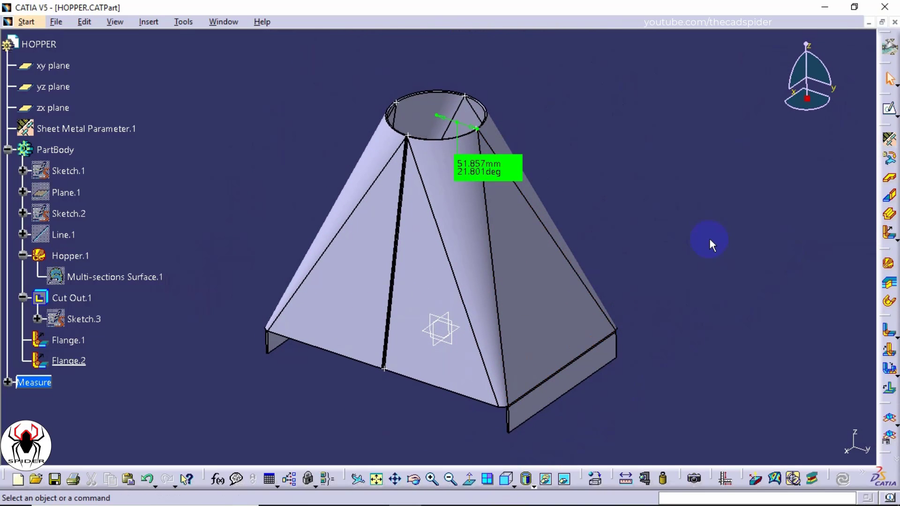
click(889, 234)
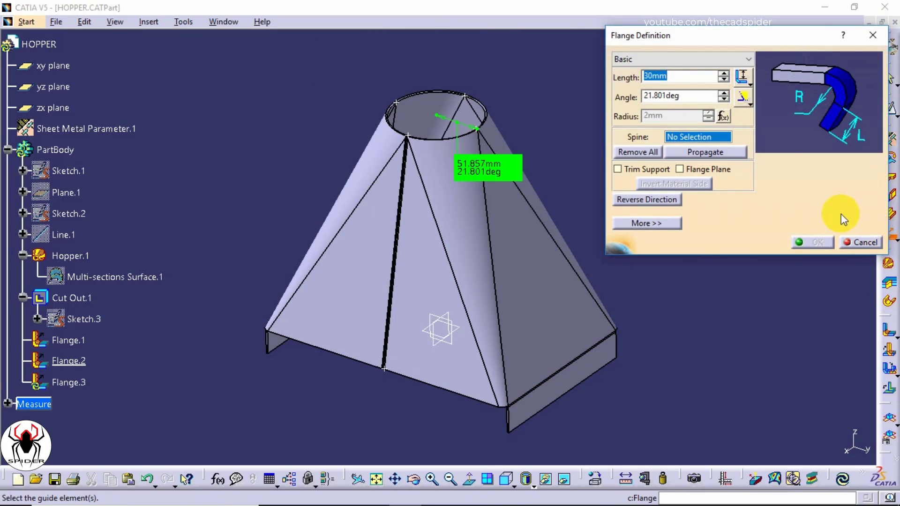
double_click(671, 75)
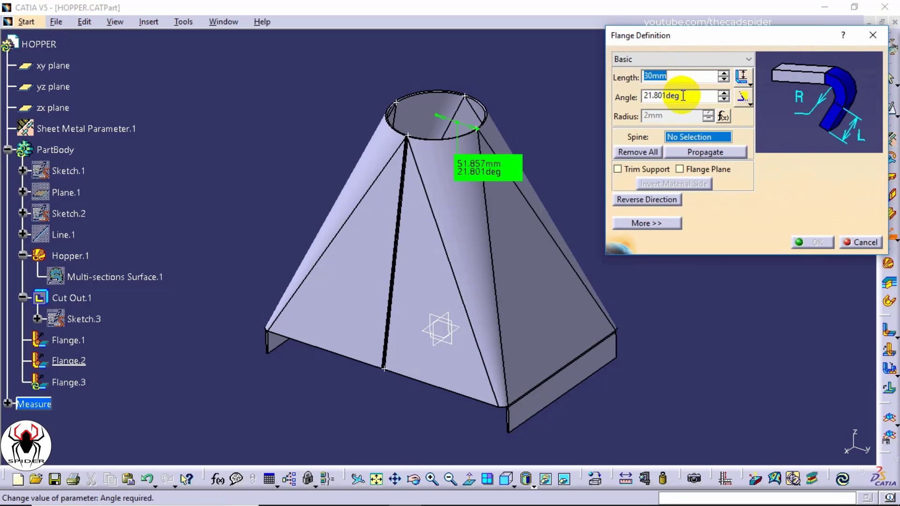
middle_drag(589, 412, 488, 349)
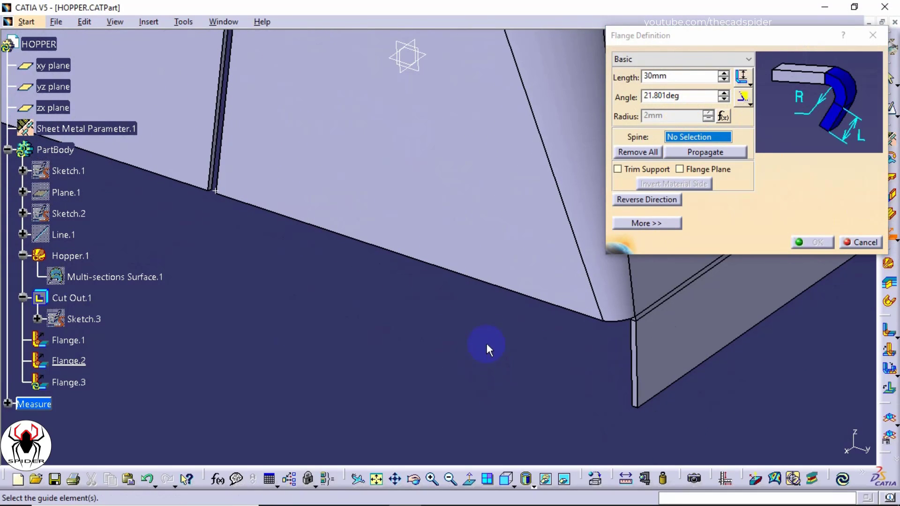
click(505, 290)
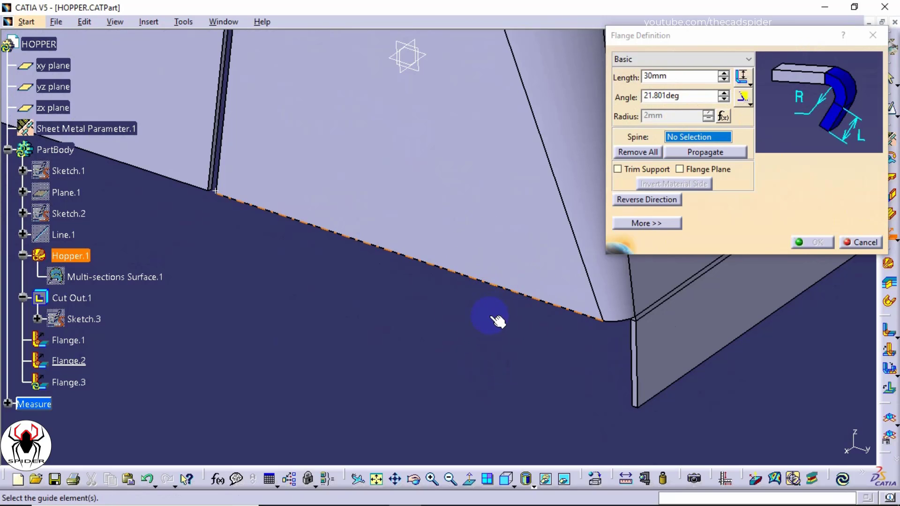
middle_drag(498, 321, 442, 440)
- Drive the flange angle with a Measure Between from the sloping face above the edge to the yz plane, and create the flange
click(670, 96)
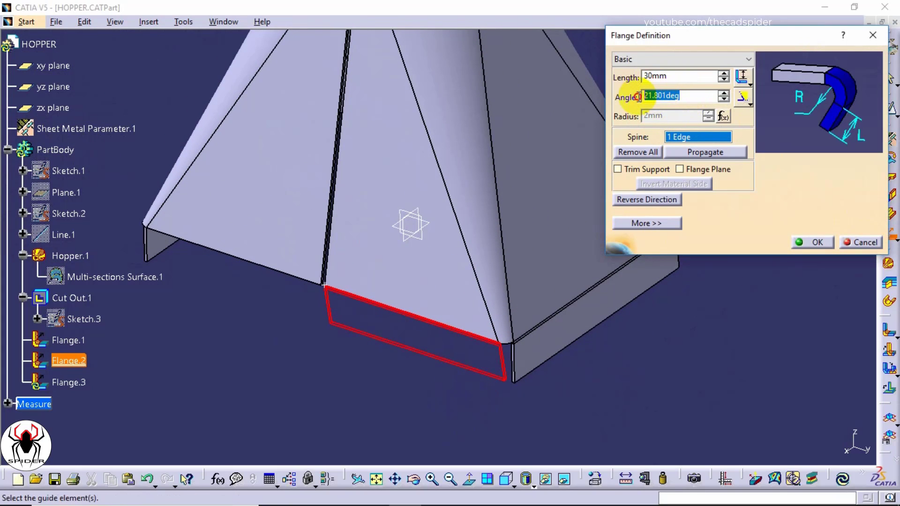
right_click(669, 97)
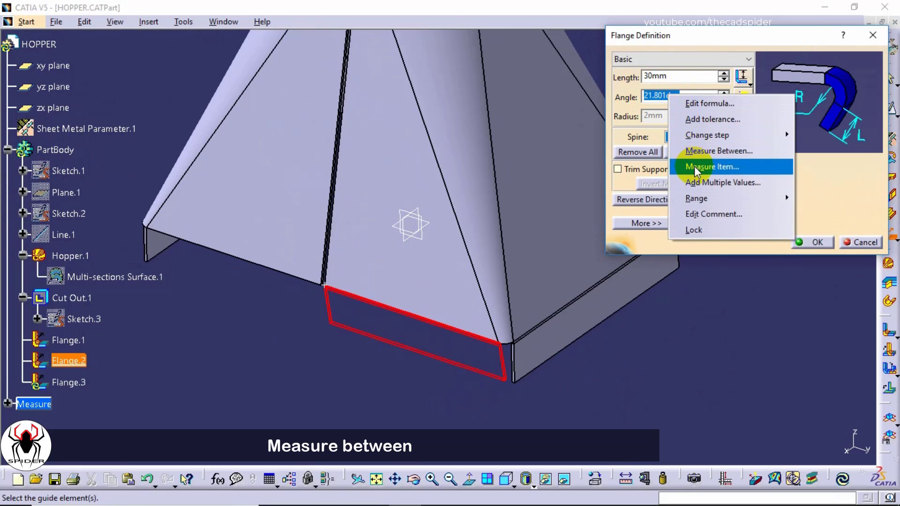
click(702, 151)
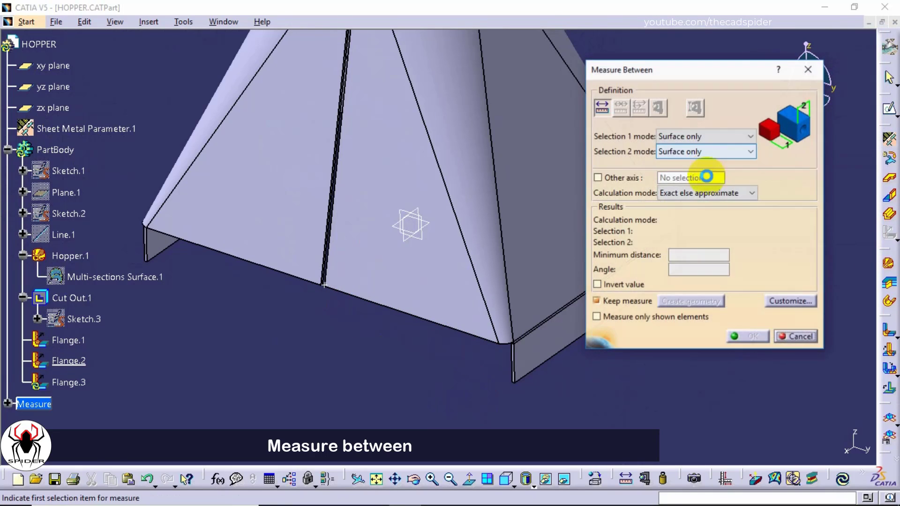
middle_drag(559, 360, 500, 383)
middle_drag(518, 234, 464, 261)
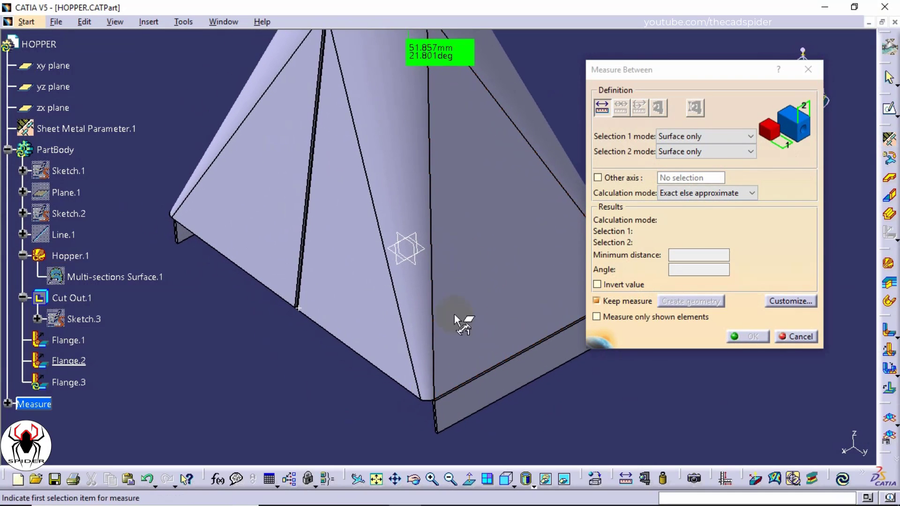
click(337, 304)
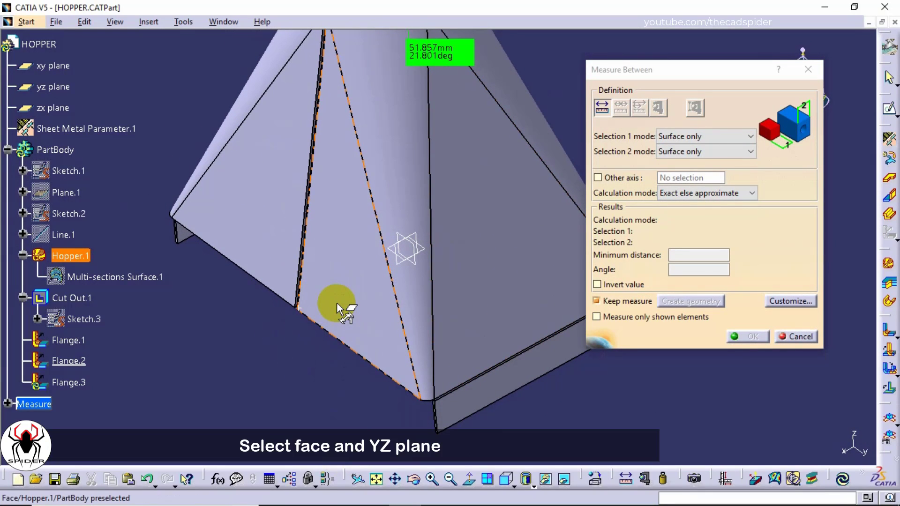
click(414, 266)
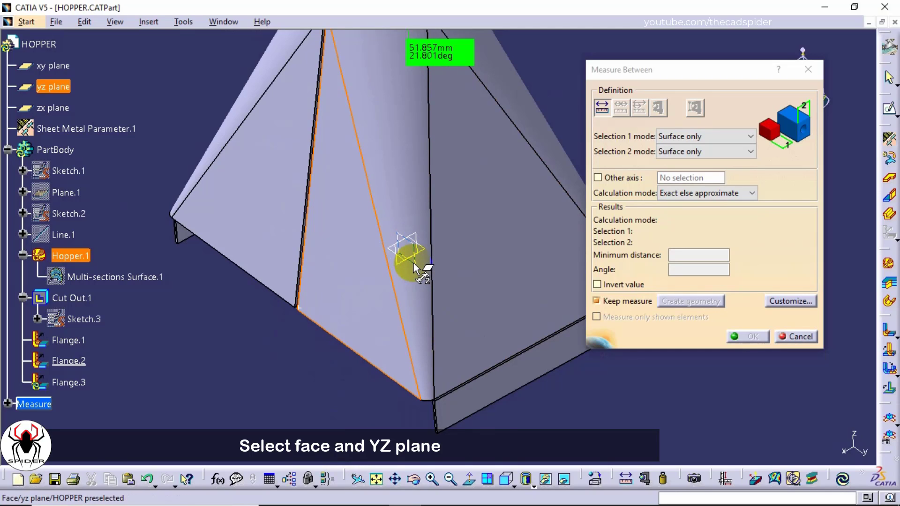
ctrl+middle_drag(470, 256, 472, 280)
click(707, 270)
drag(708, 271, 663, 271)
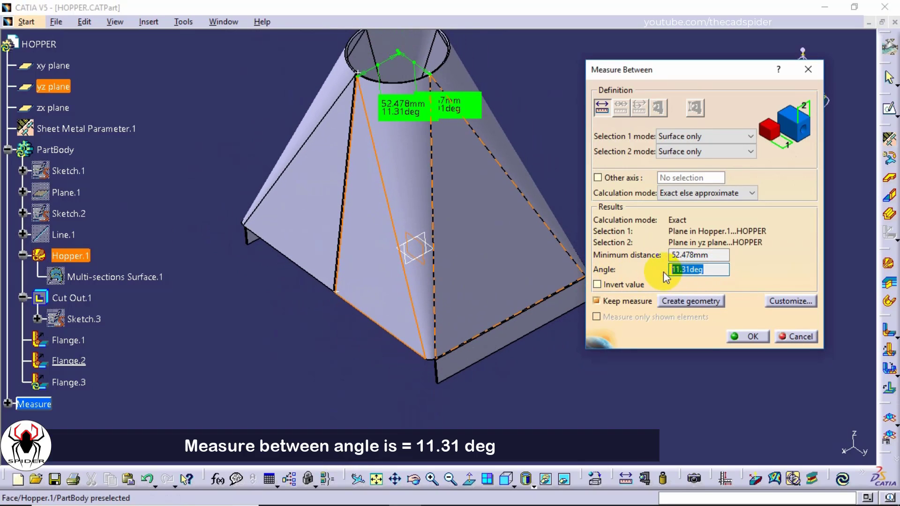
click(745, 335)
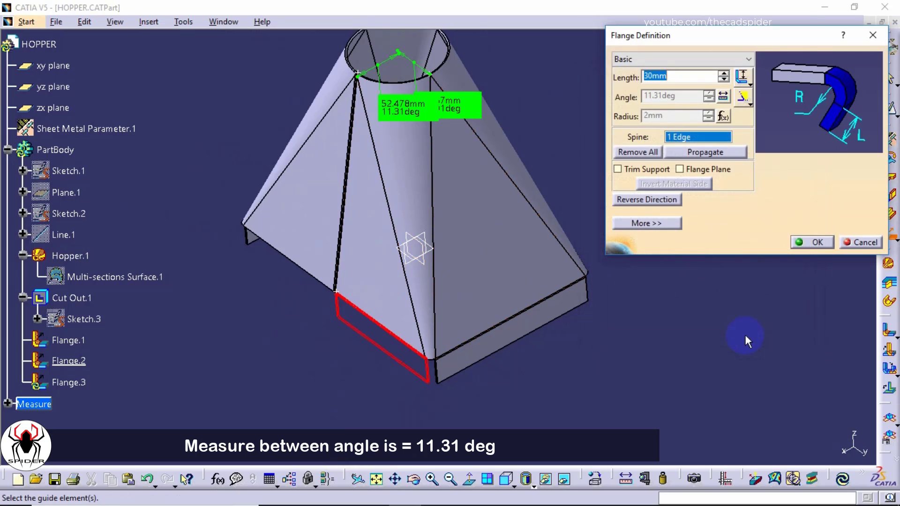
middle_drag(747, 340, 667, 360)
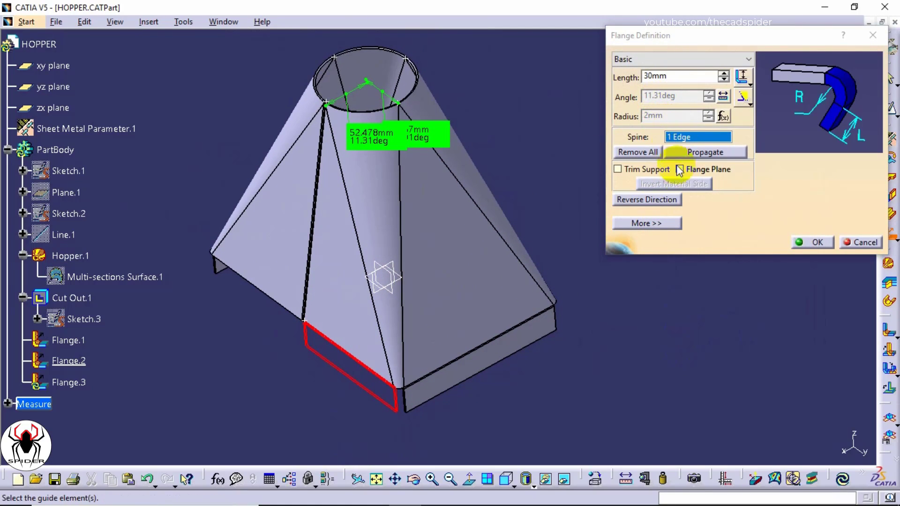
click(814, 241)
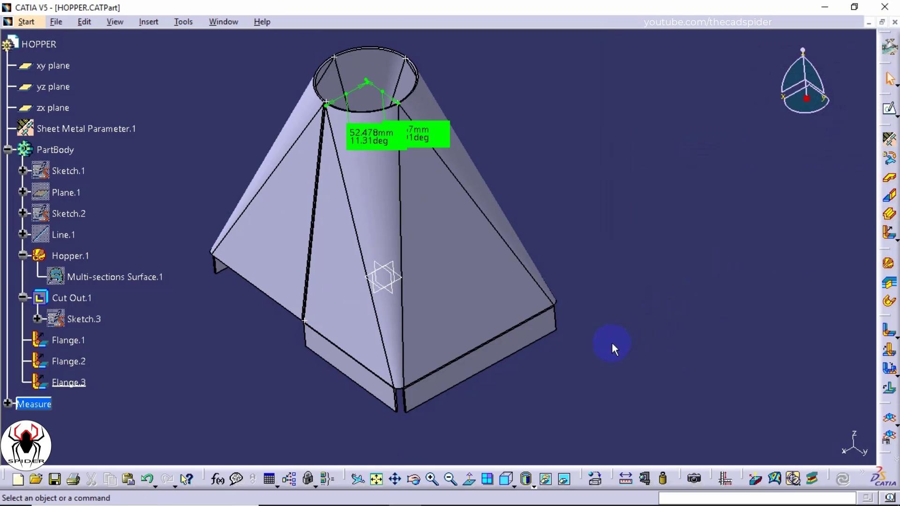
- Create a 30 mm Flange at 11.31 deg on the split long side's other bottom edge, on the negative y side of the gap
middle_drag(612, 342, 643, 359)
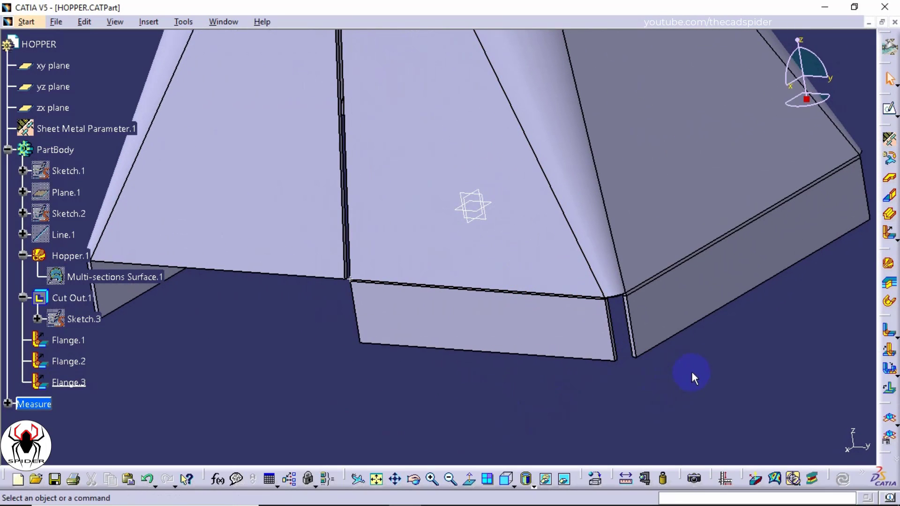
click(508, 479)
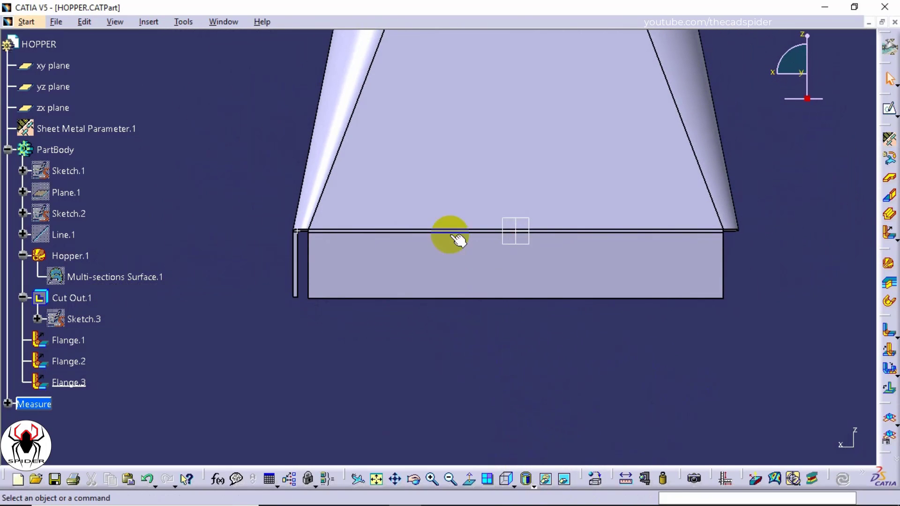
middle_drag(459, 240, 589, 337)
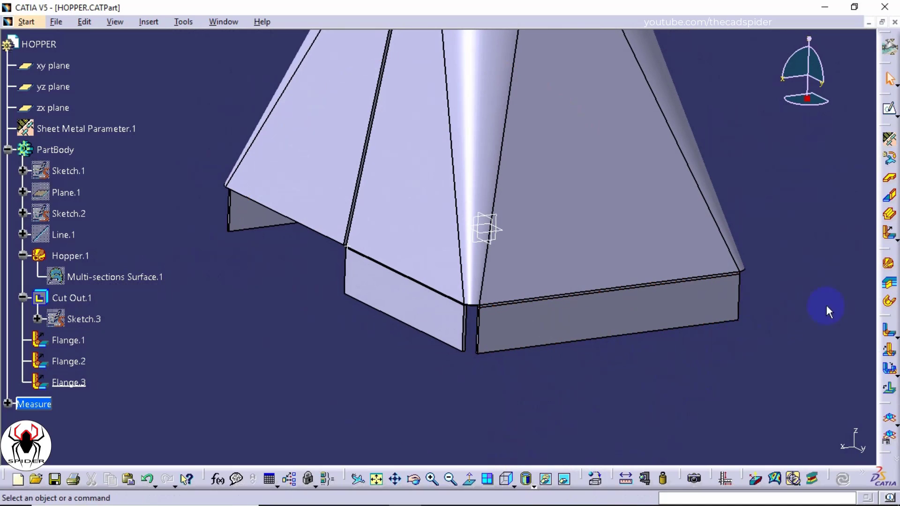
click(888, 234)
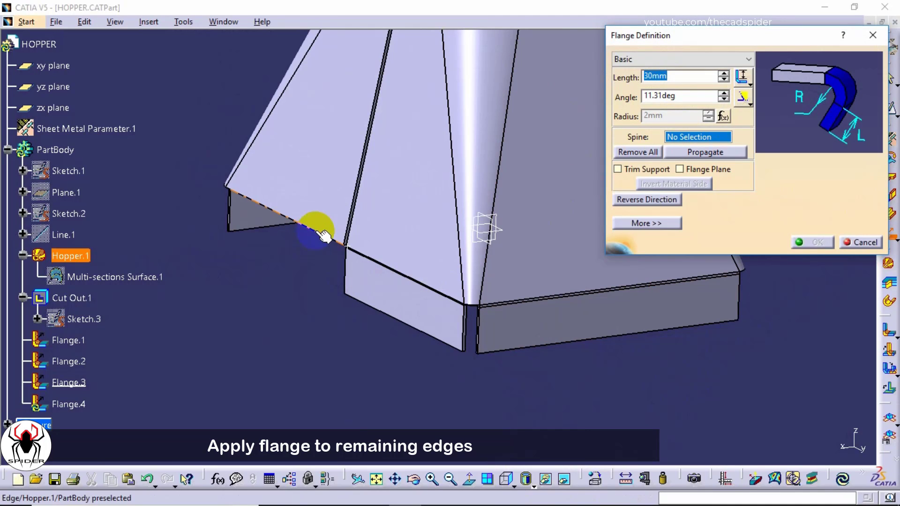
click(315, 234)
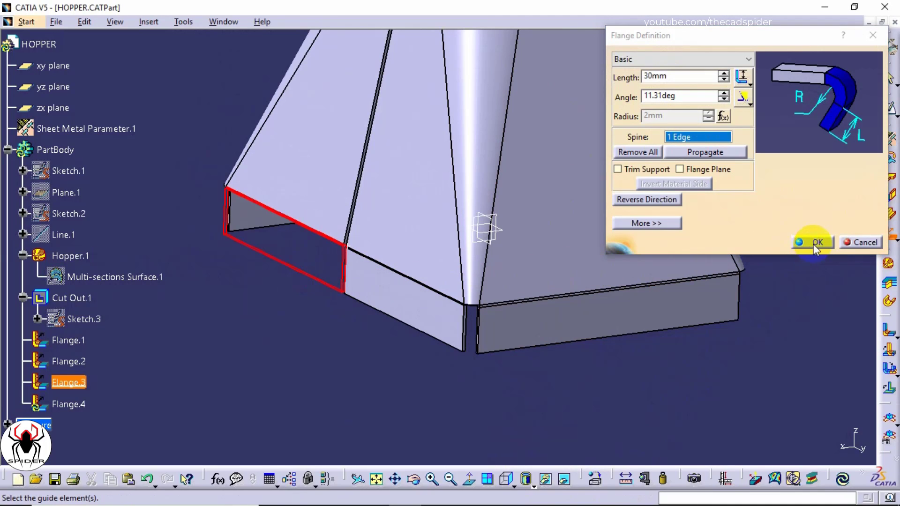
click(814, 244)
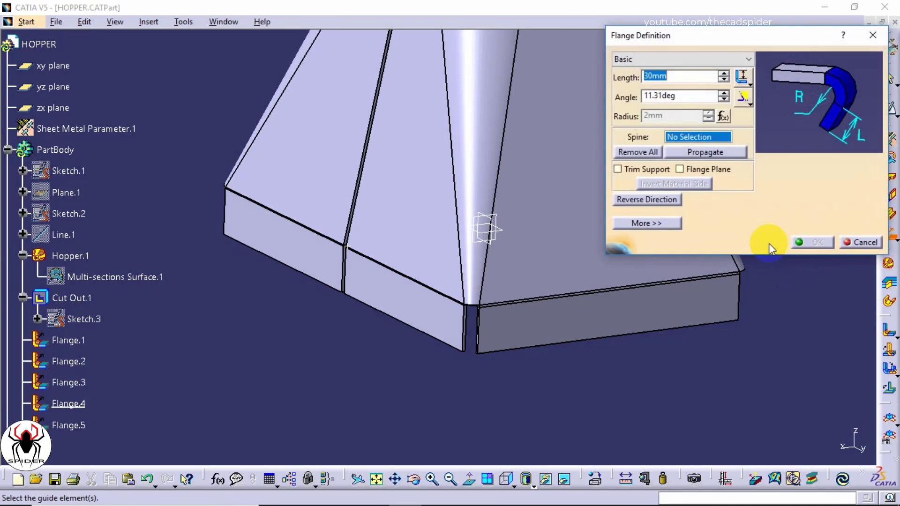
- Create a 30 mm Flange at 11.31 deg on the long bottom edge opposite the gap, and end the Flange command
middle_drag(764, 269, 337, 319)
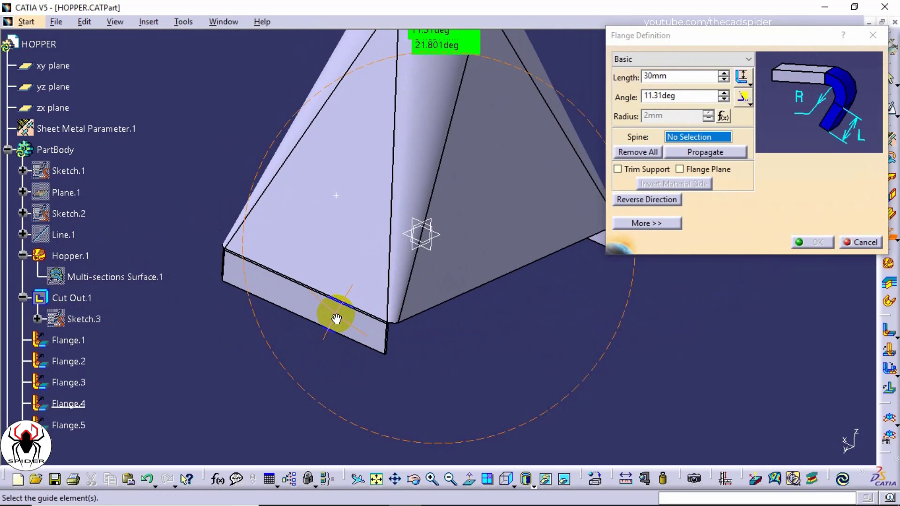
click(438, 314)
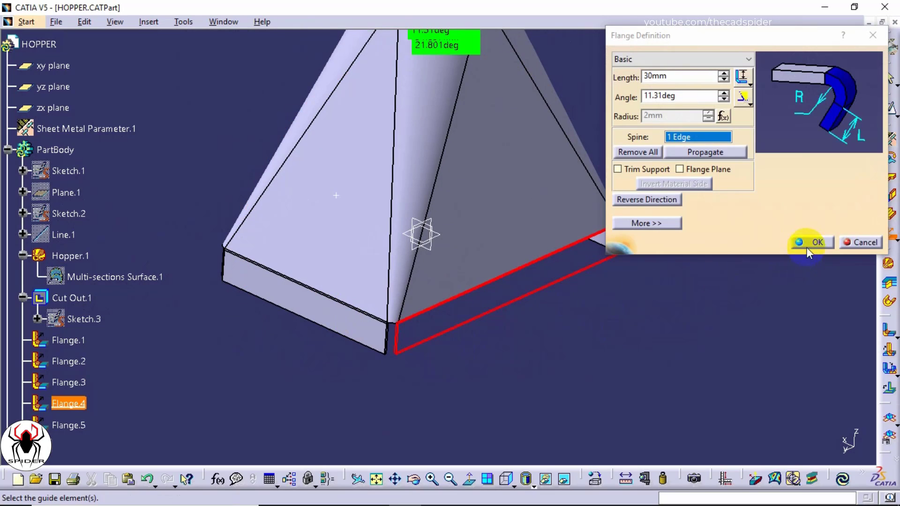
click(813, 242)
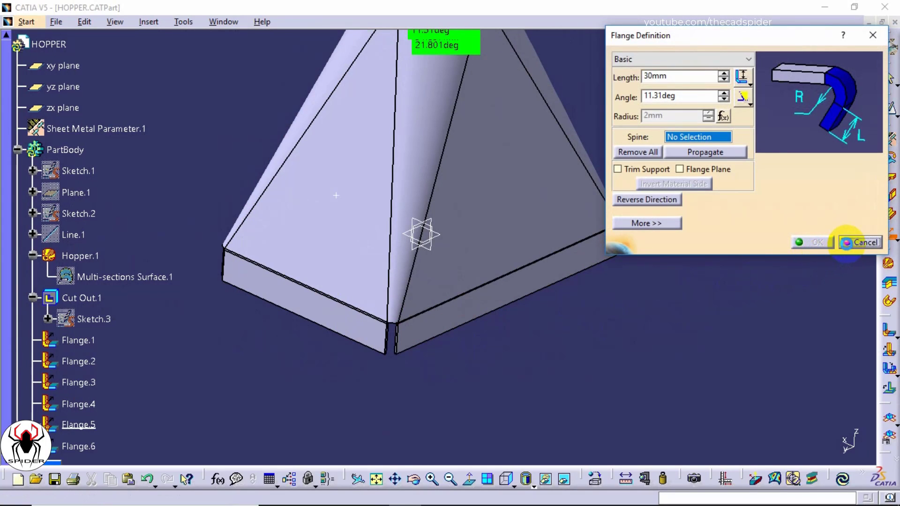
click(847, 243)
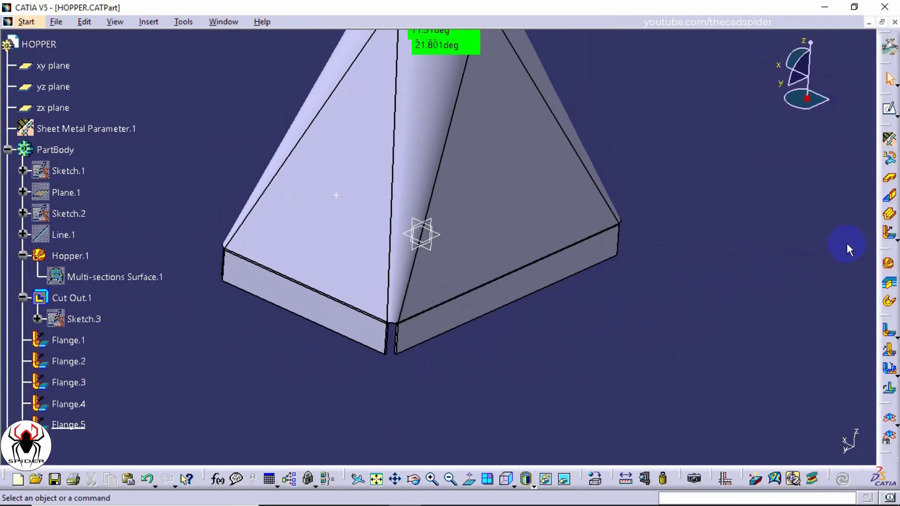
- Unfold the finished hopper into its flat view with the Fold/Unfold command
click(512, 487)
click(515, 488)
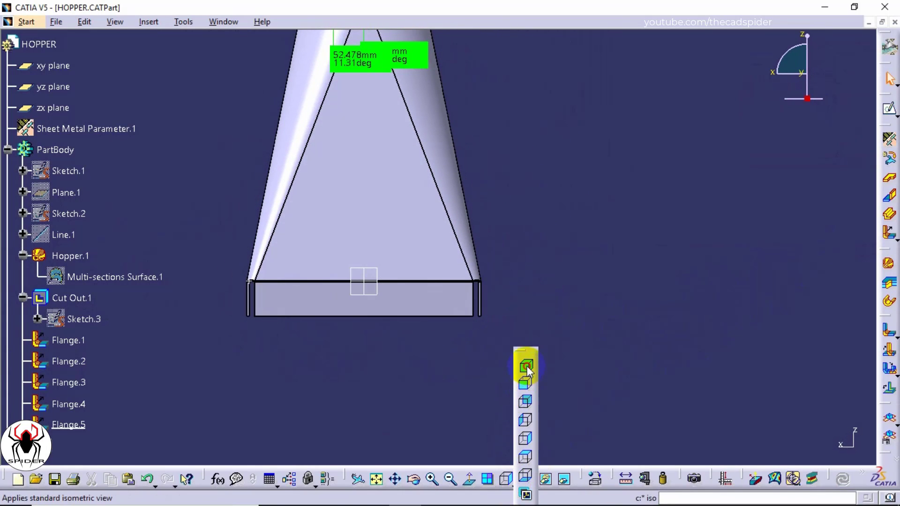
middle_drag(502, 413, 577, 421)
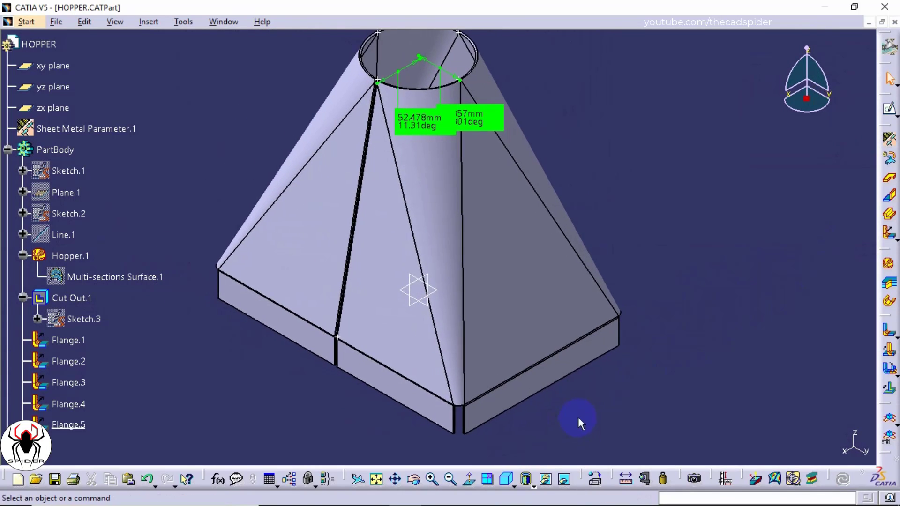
middle_drag(650, 230, 651, 262)
scroll(161, 396, down, 2)
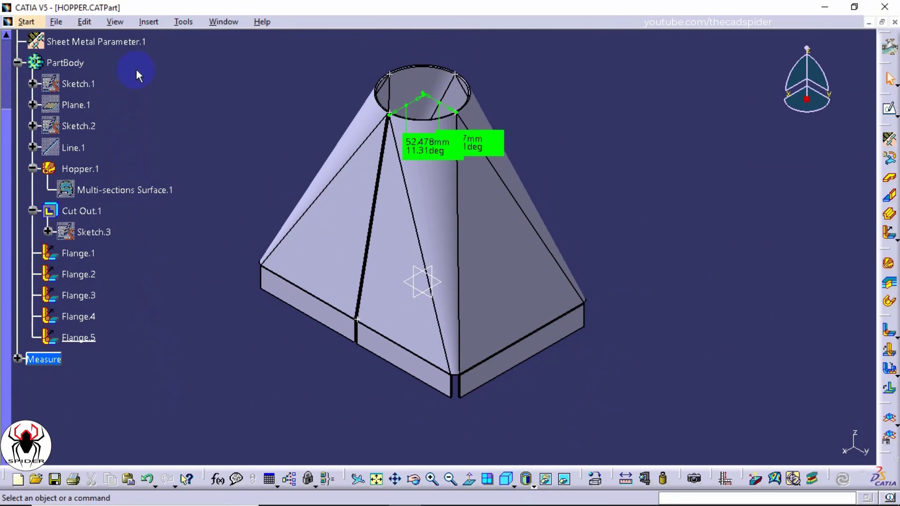
click(150, 21)
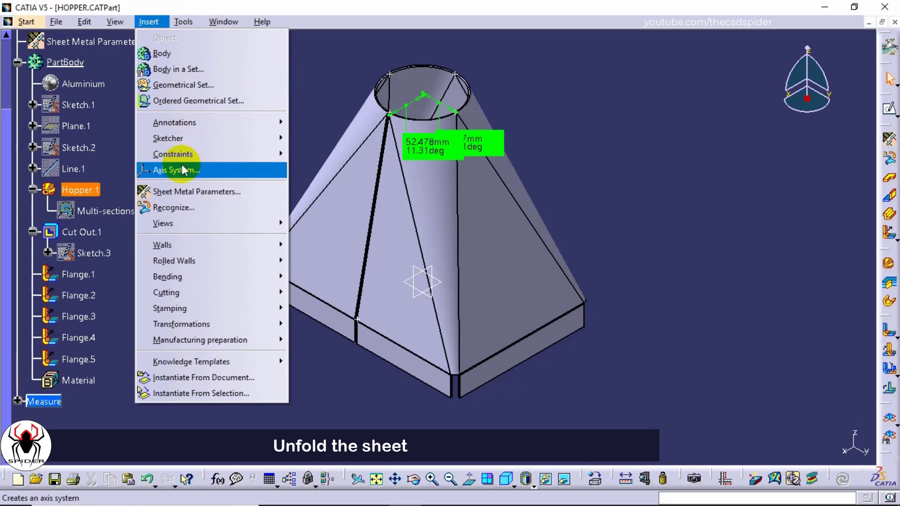
mouse_move(179, 224)
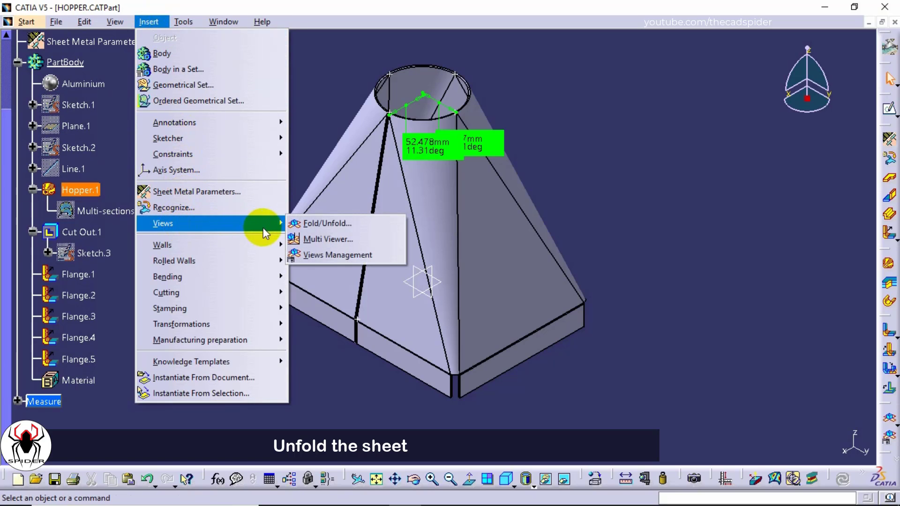
click(335, 223)
middle_drag(627, 195, 473, 313)
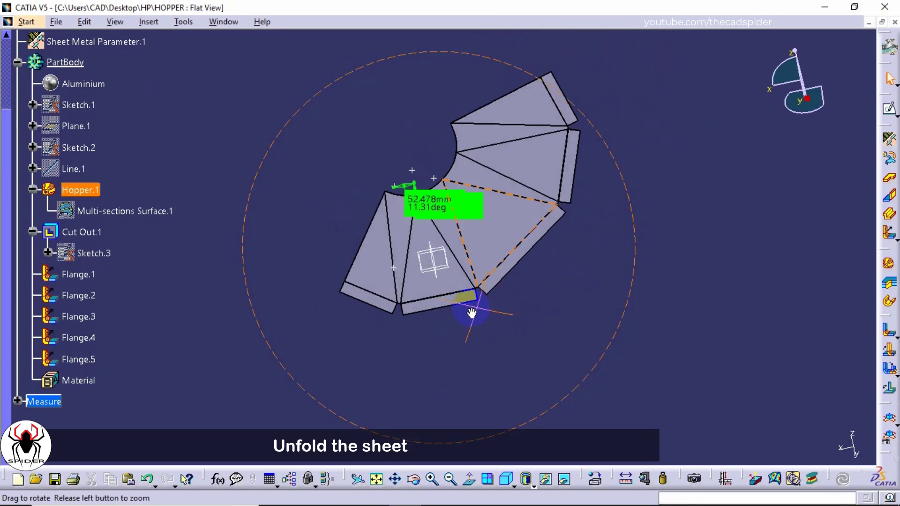
- Hide the Measure set and change the flat part's display mode to Shading with Material
middle_drag(495, 267, 530, 239)
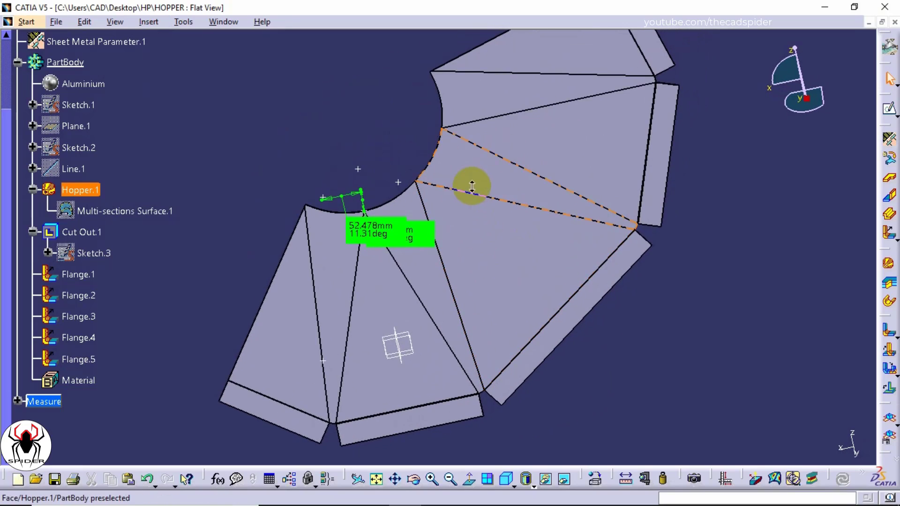
middle_drag(468, 185, 471, 225)
right_click(65, 406)
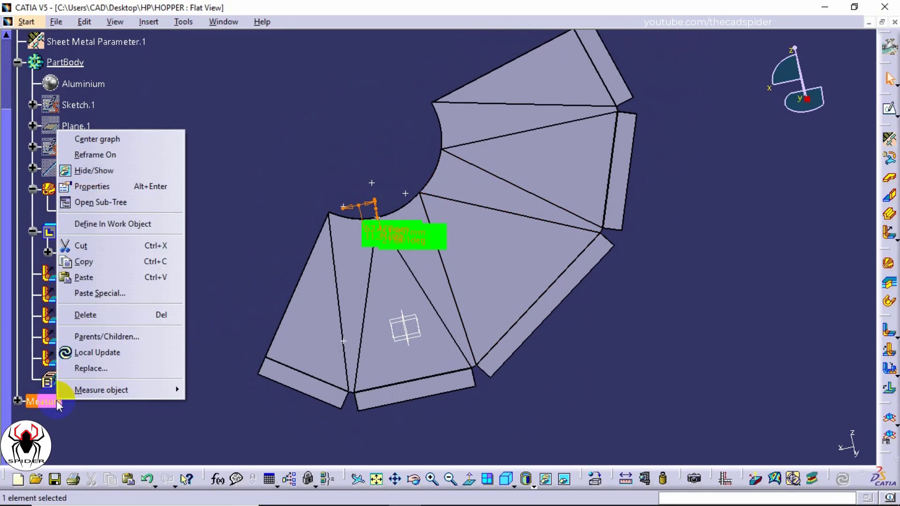
click(181, 175)
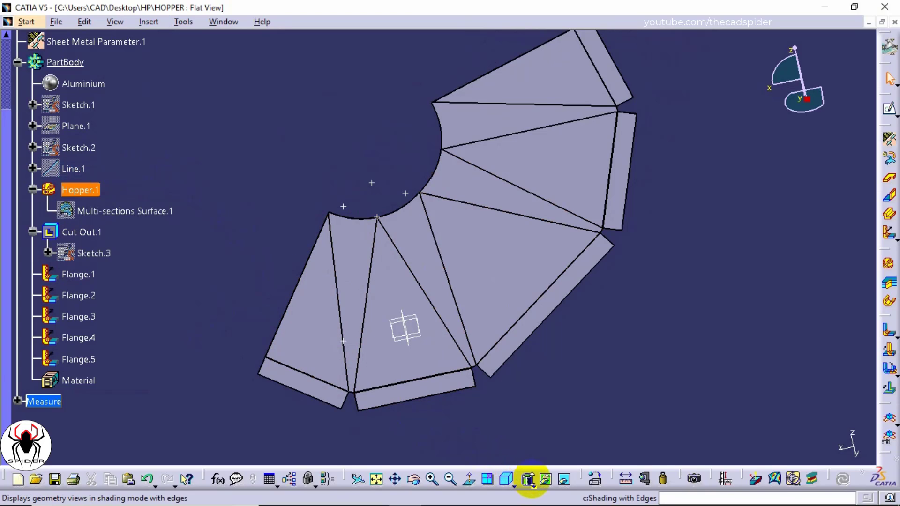
click(533, 486)
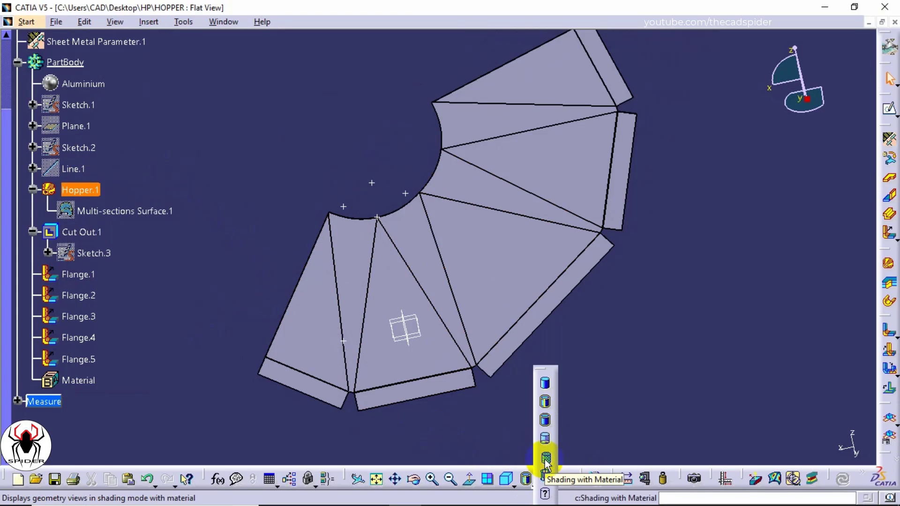
click(545, 407)
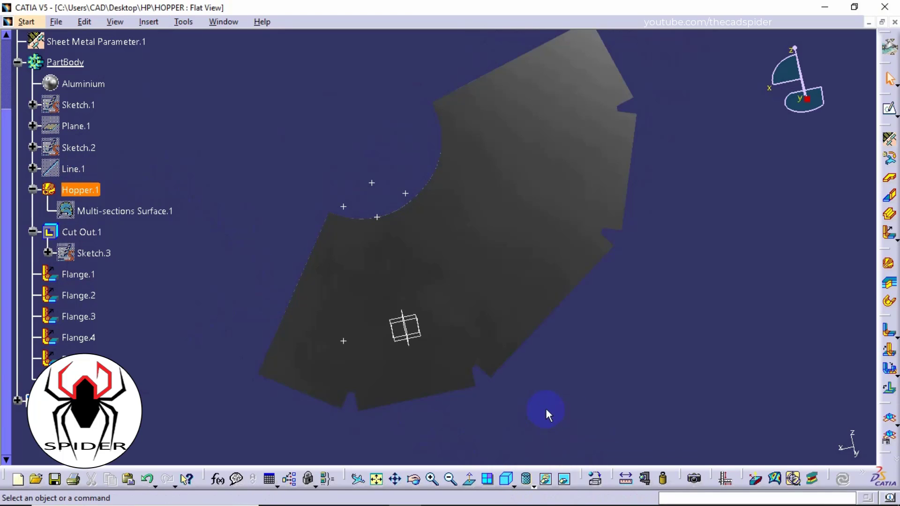
- Fold the flat pattern back into its 3D view with Fold/Unfold and show the hopper in the standard isometric view
click(146, 26)
mouse_move(231, 227)
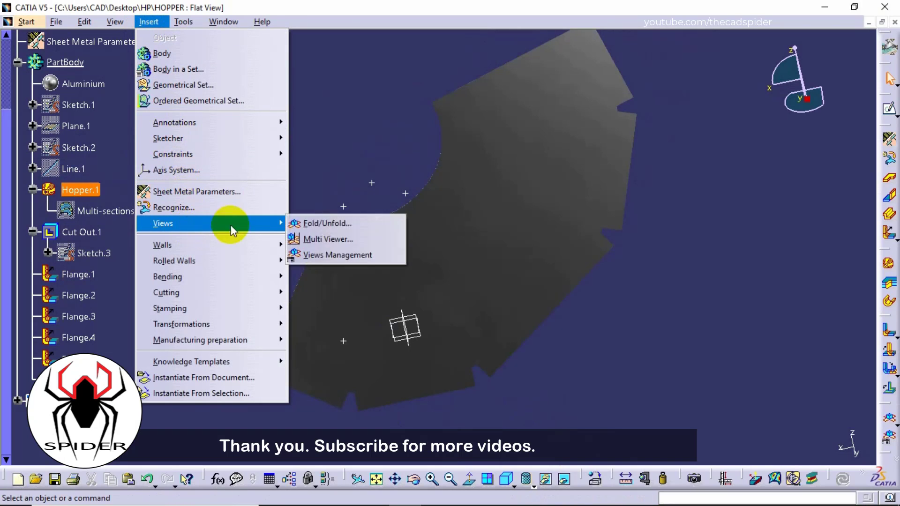
click(357, 225)
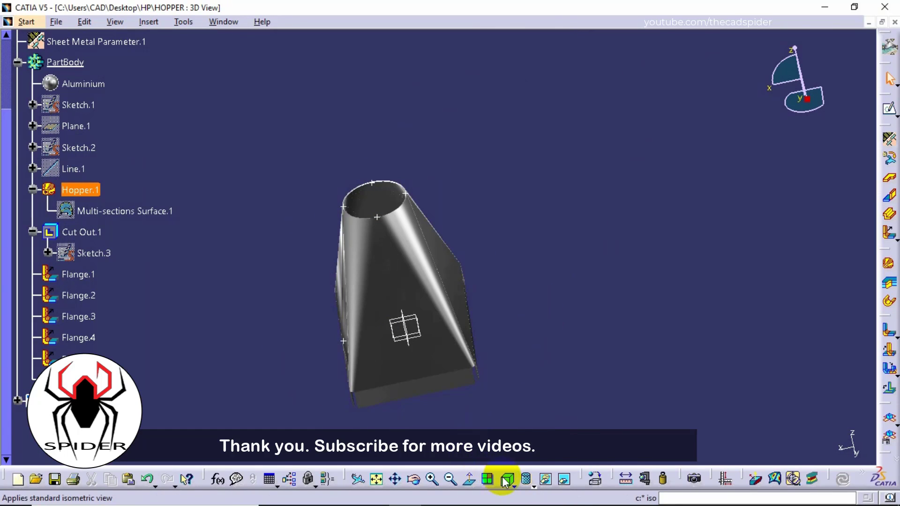
click(506, 479)
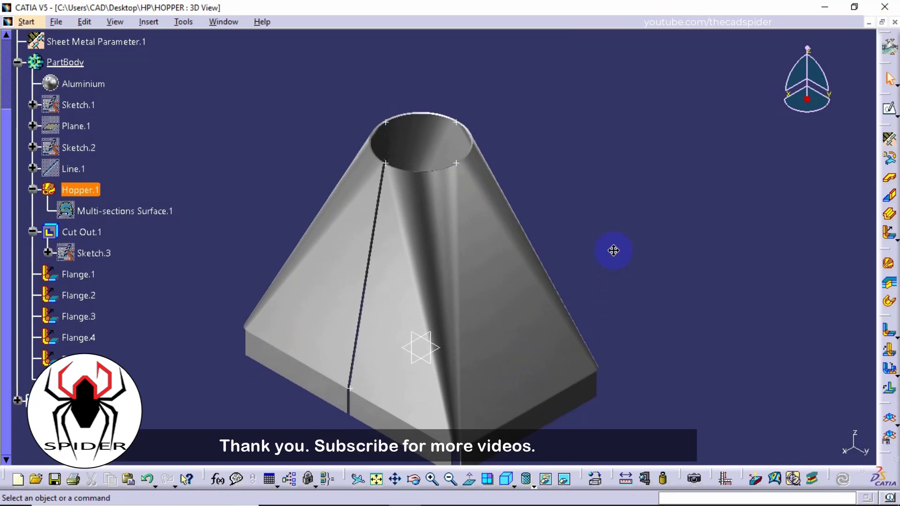